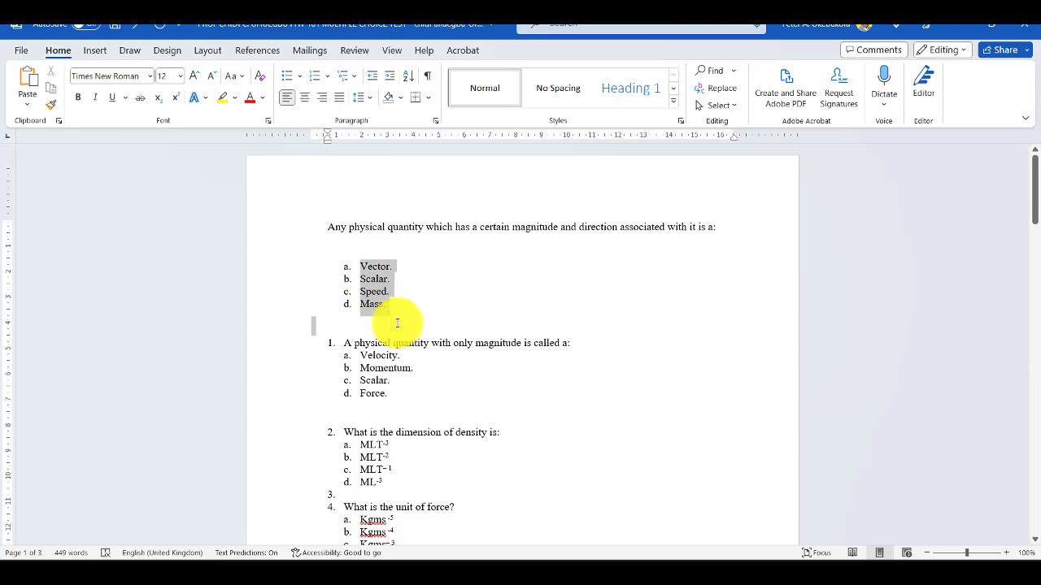
# - Remove the list lettering from the answer options Vector, Scalar, Speed and Mass under the first question
pyautogui.click(313, 78)
pyautogui.scroll(-1, 393, 312)
pyautogui.scroll(-1, 392, 312)
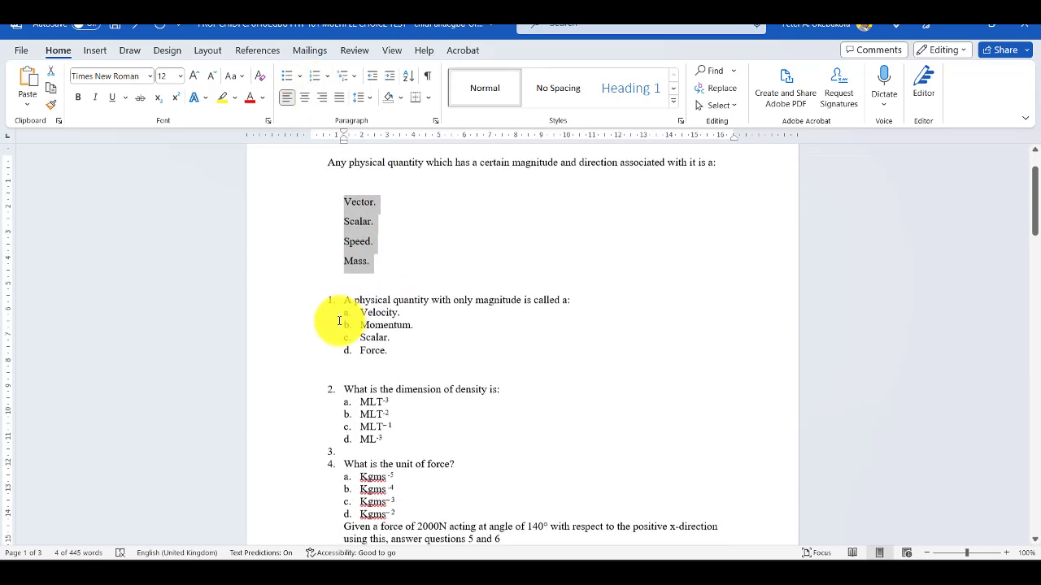
# - Remove the numbering from the question about a quantity with only magnitude and the lettering from its four answer options
pyautogui.click(343, 303)
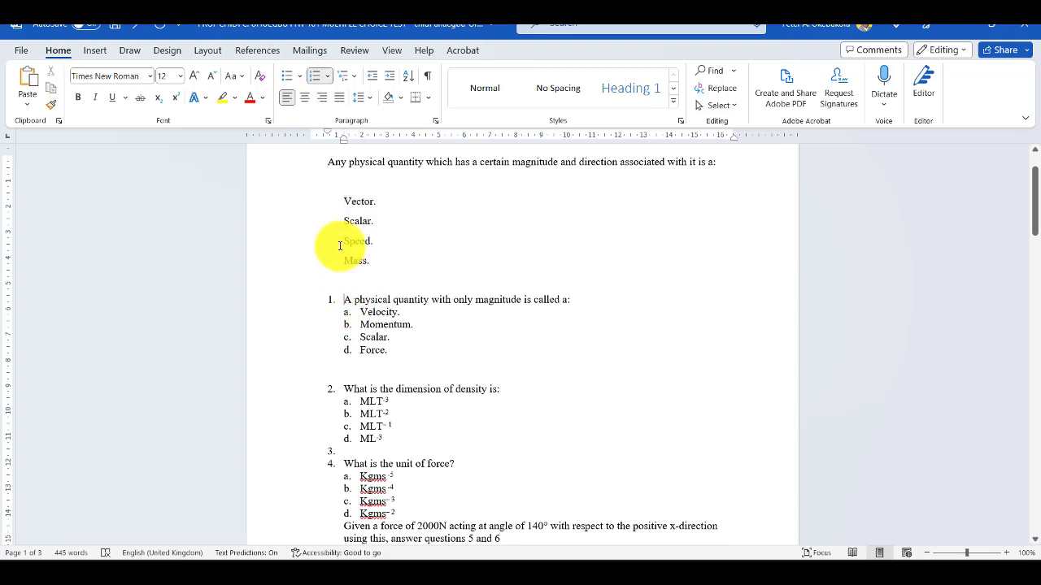
pyautogui.click(314, 76)
pyautogui.moveTo(354, 321); pyautogui.dragTo(385, 360)
pyautogui.click(316, 80)
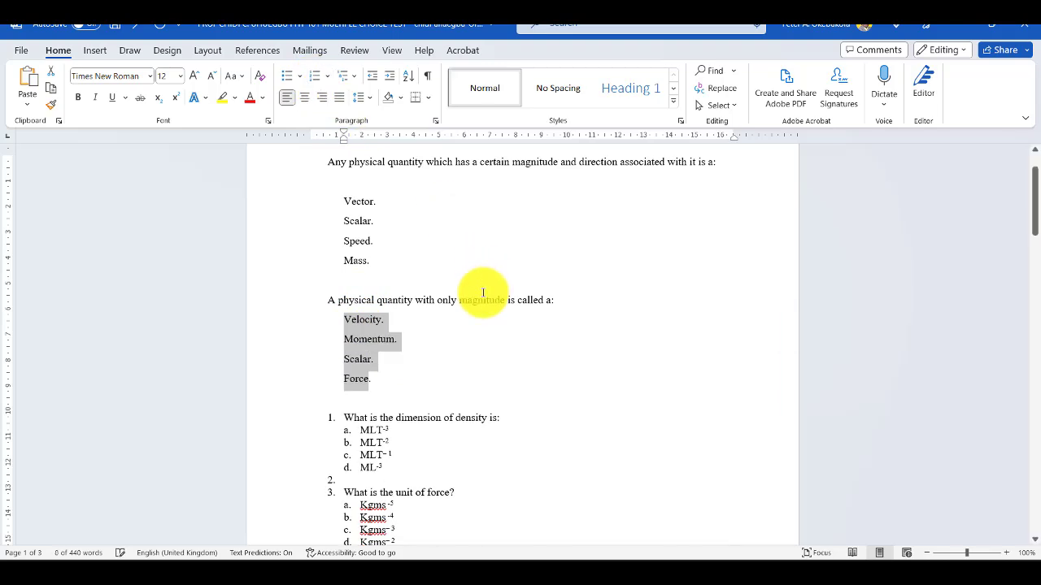
# - Remove the numbering from the question on the dimension of density and the lettering from its four answer options
pyautogui.scroll(-2, 483, 290)
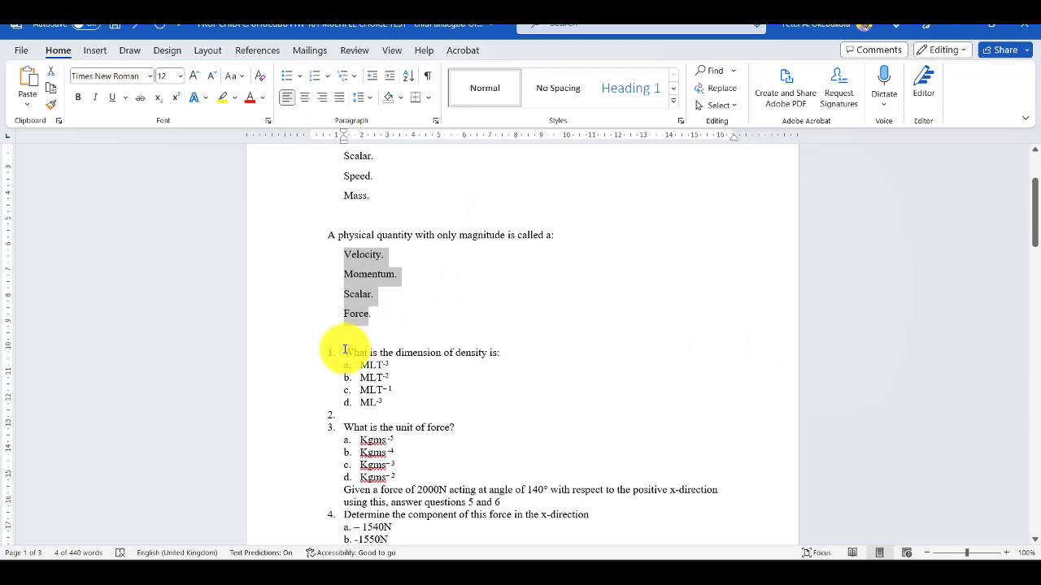
pyautogui.click(343, 346)
pyautogui.click(316, 80)
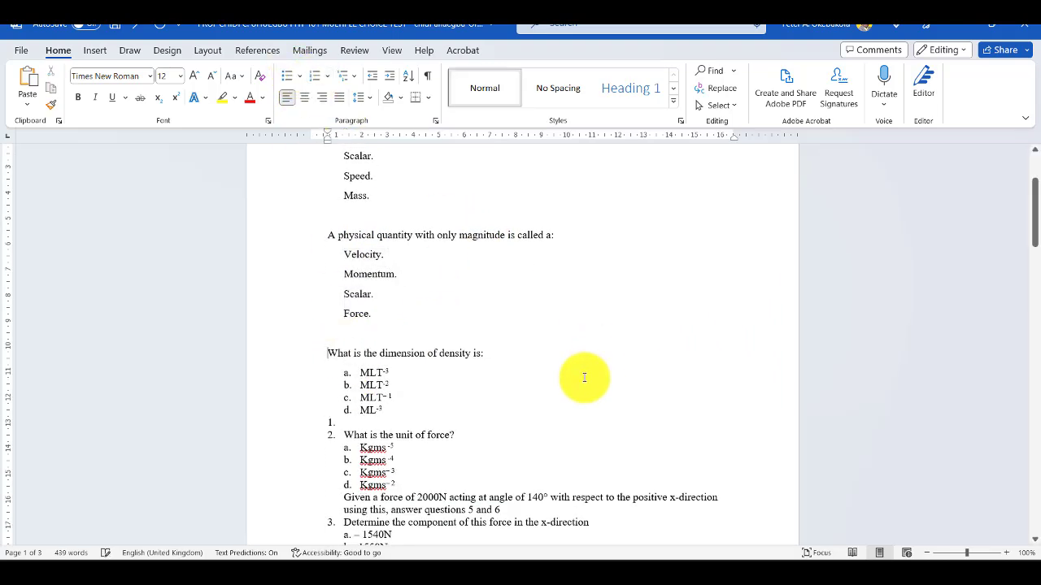
pyautogui.scroll(-1, 383, 371)
pyautogui.moveTo(308, 343); pyautogui.dragTo(395, 371)
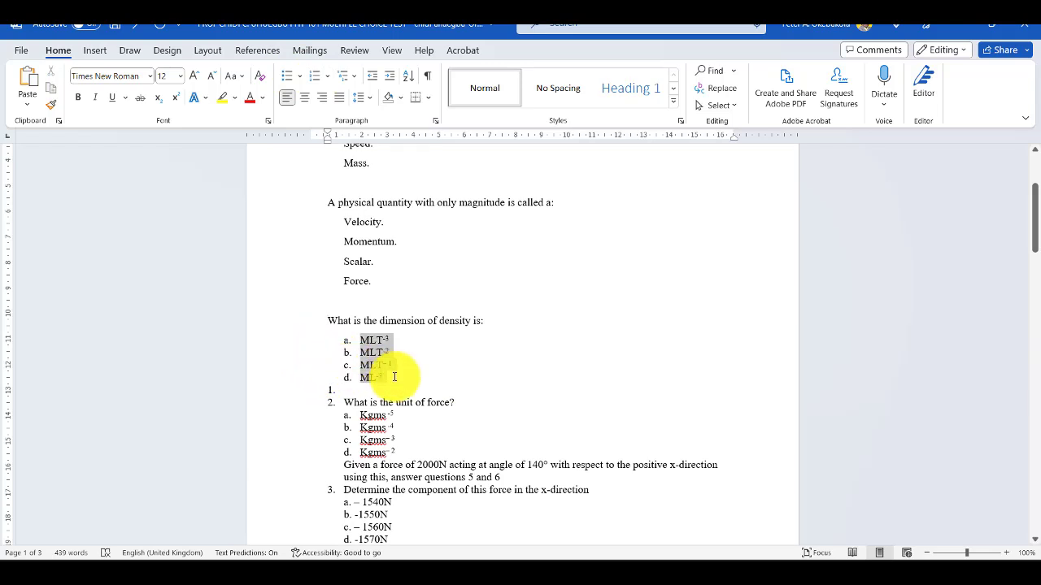
pyautogui.click(315, 75)
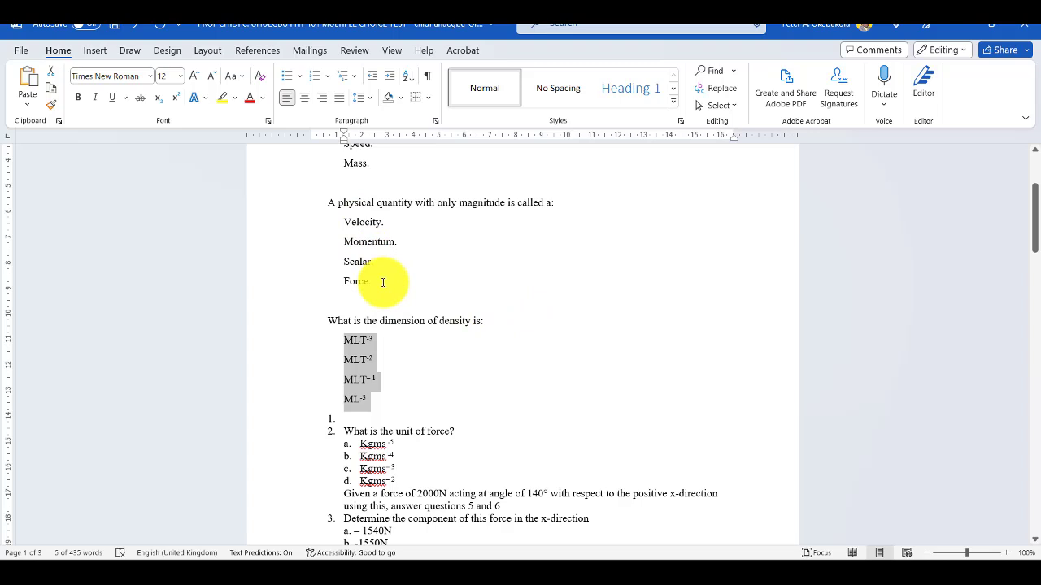
# - Replace the empty numbered item below the density options with blank unnumbered lines, and review the cleaned questions
pyautogui.click(326, 423)
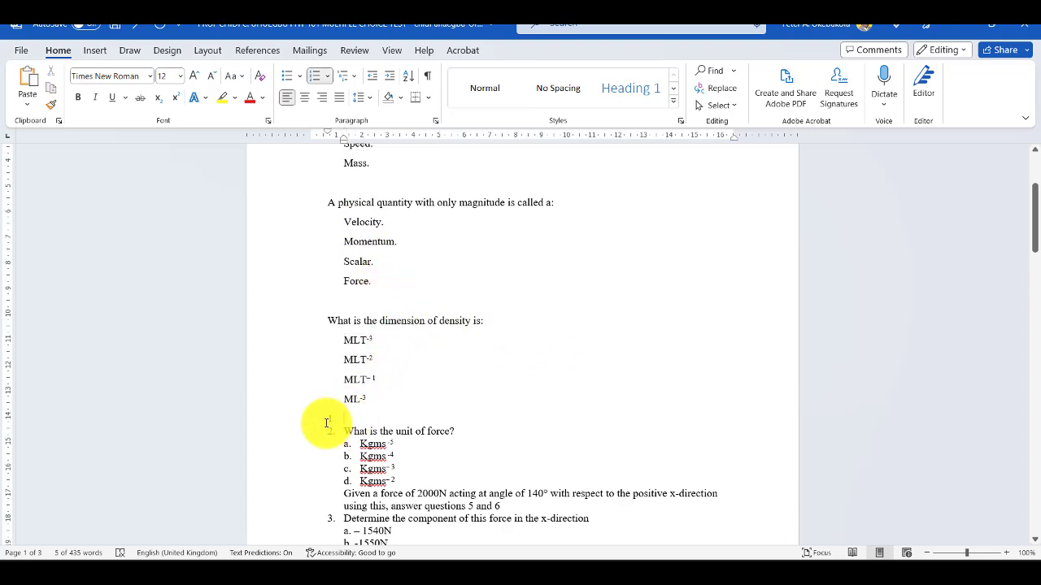
pyautogui.press('Return')
pyautogui.press('Return')
pyautogui.press('Return')
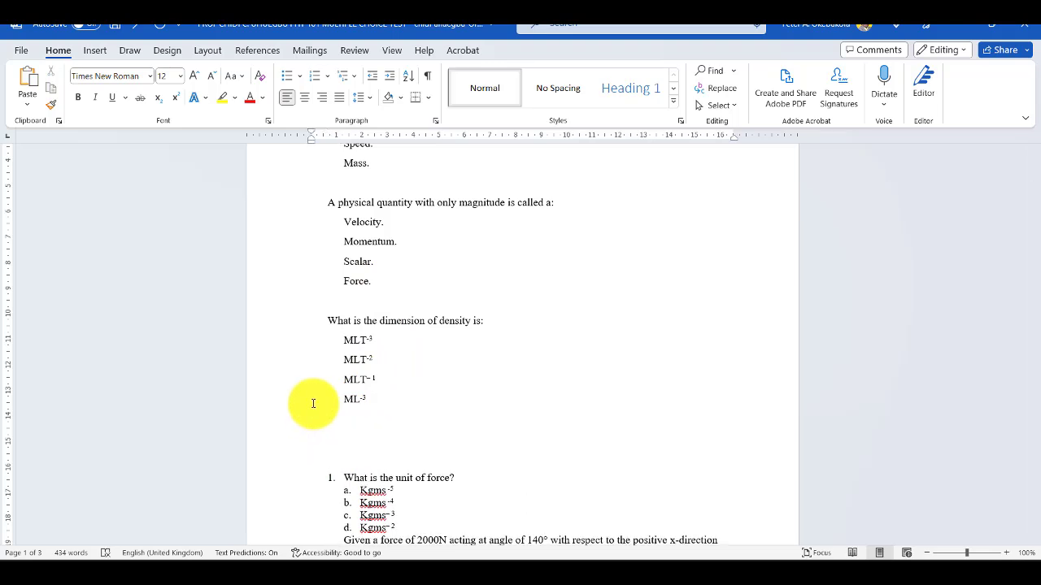
pyautogui.scroll(5, 313, 403)
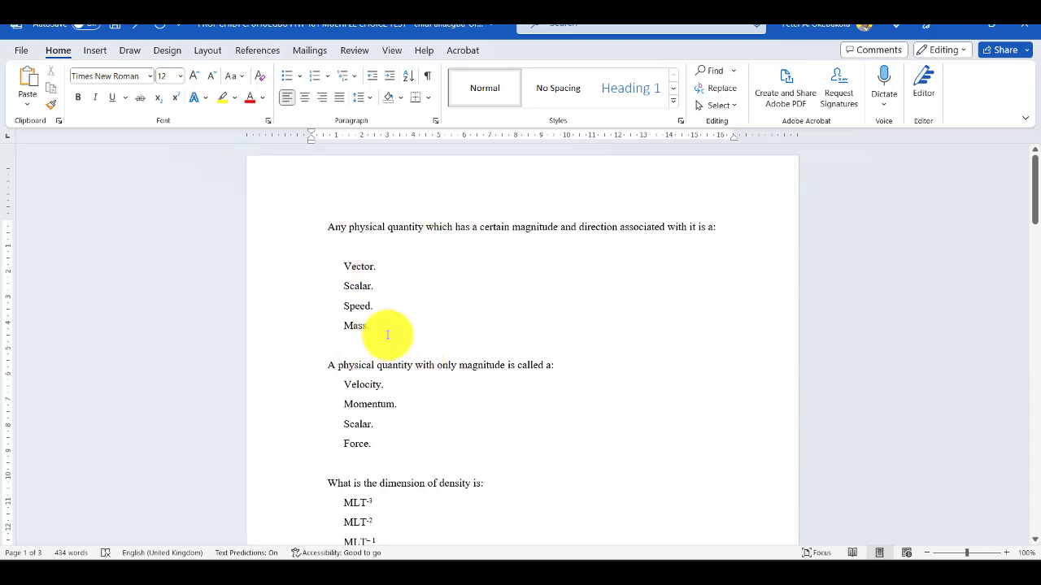
pyautogui.scroll(-2, 420, 316)
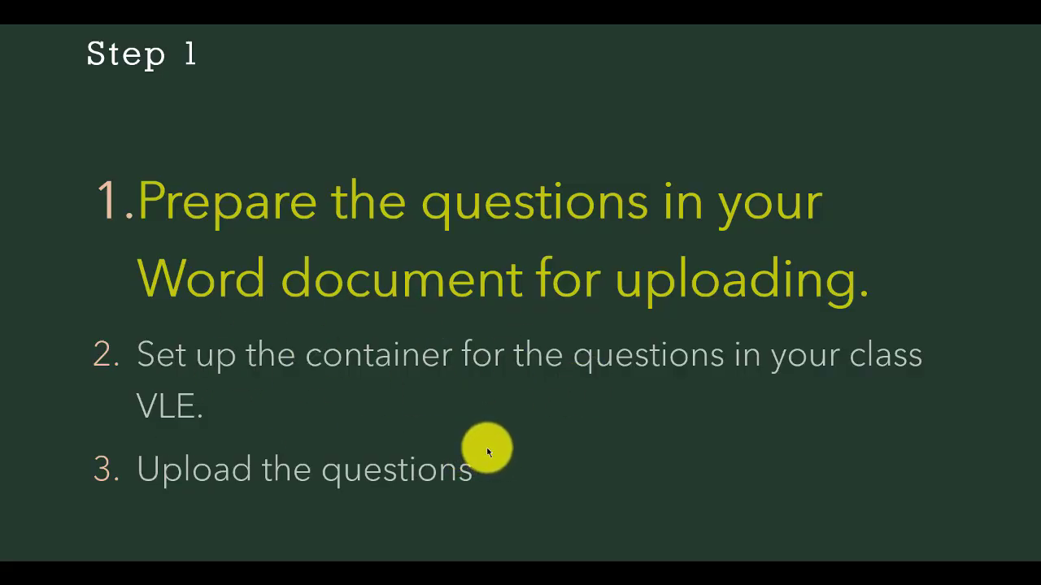
pyautogui.click(462, 415)
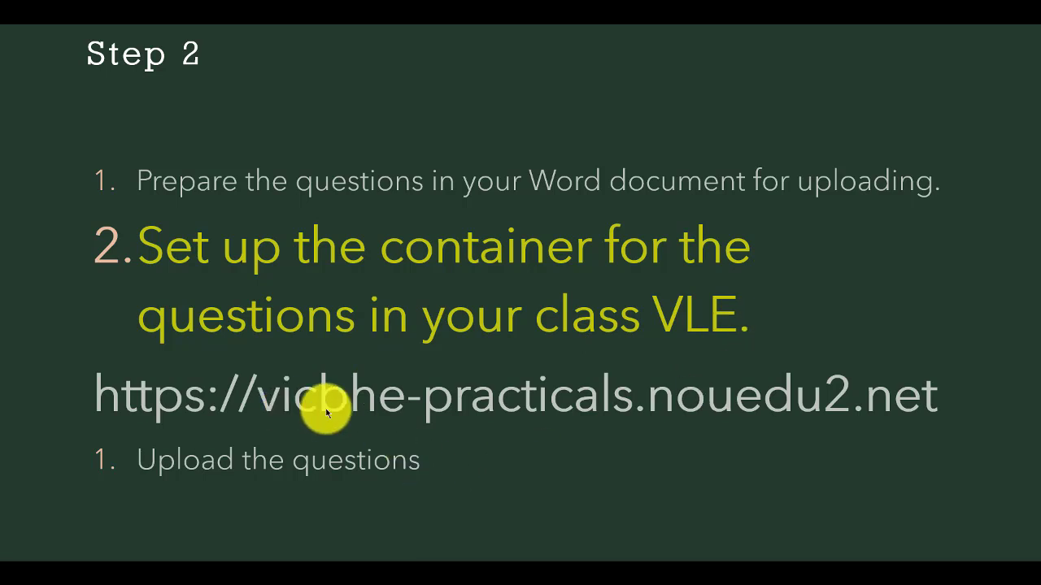
pyautogui.click(660, 389)
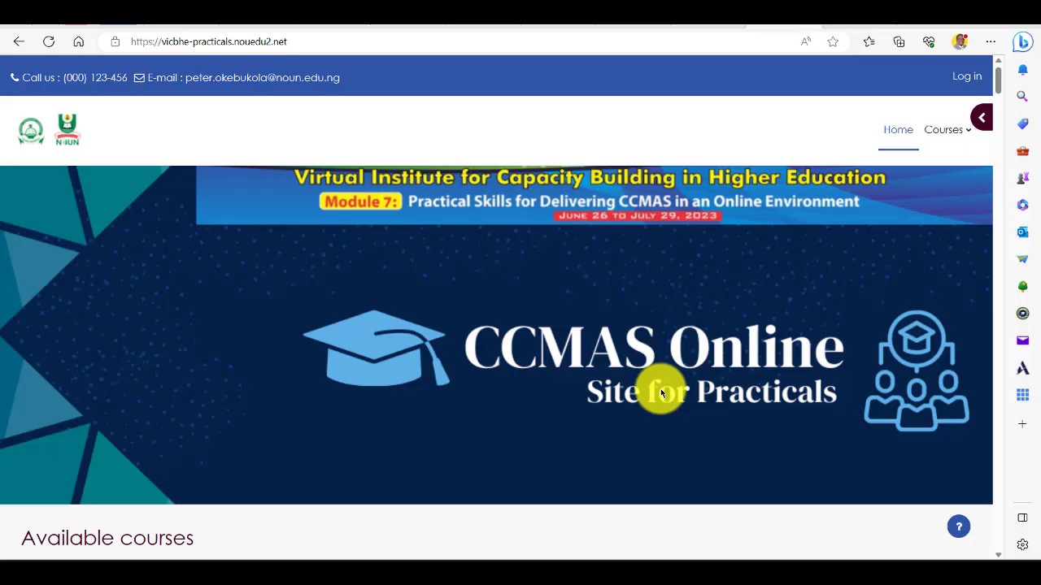
pyautogui.click(291, 40)
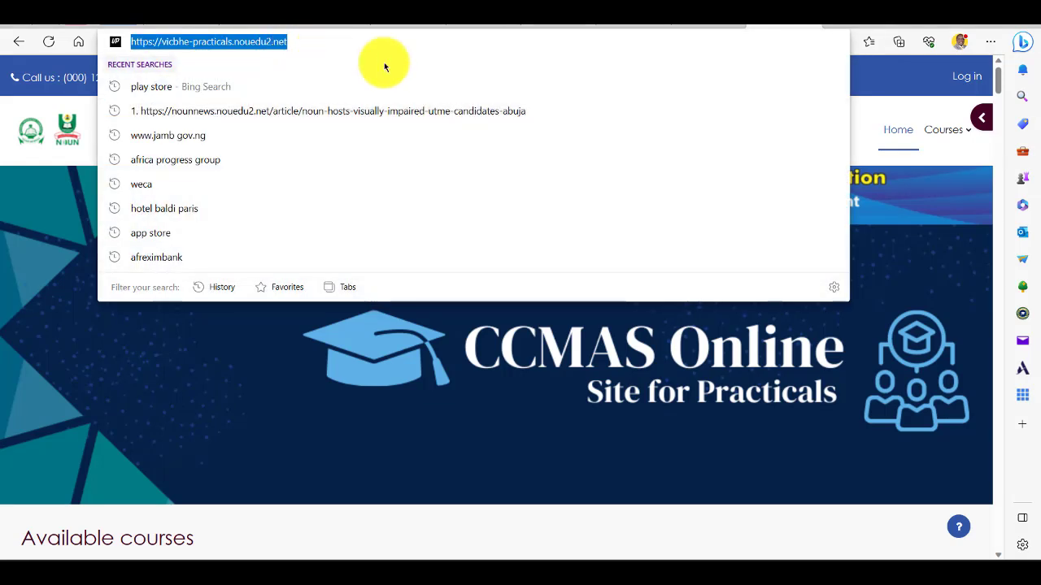
pyautogui.click(895, 283)
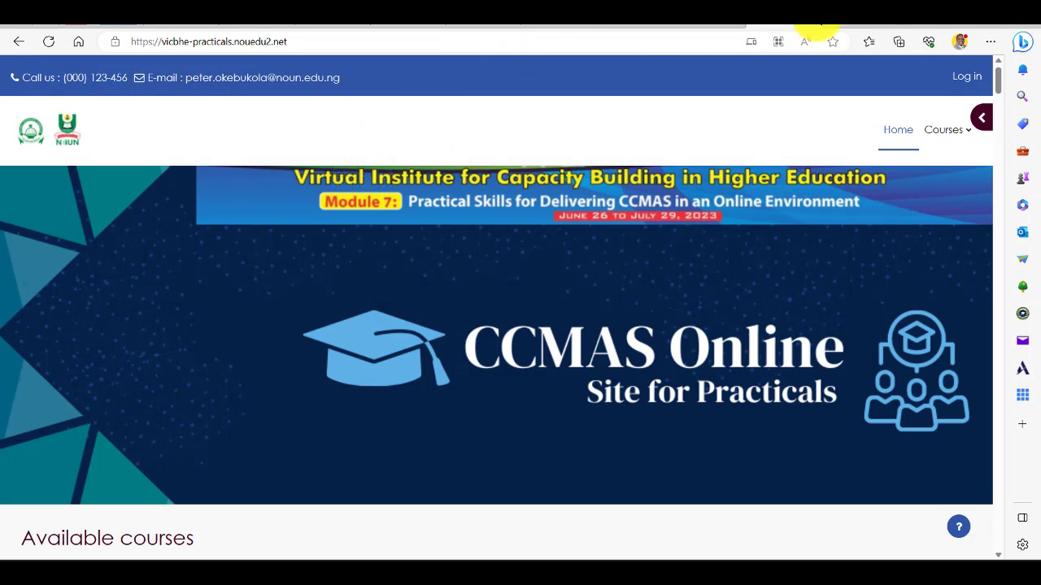
# - Log in to the VICBHE Practicals Site with the prefilled credentials and go to the site's home page
pyautogui.click(962, 78)
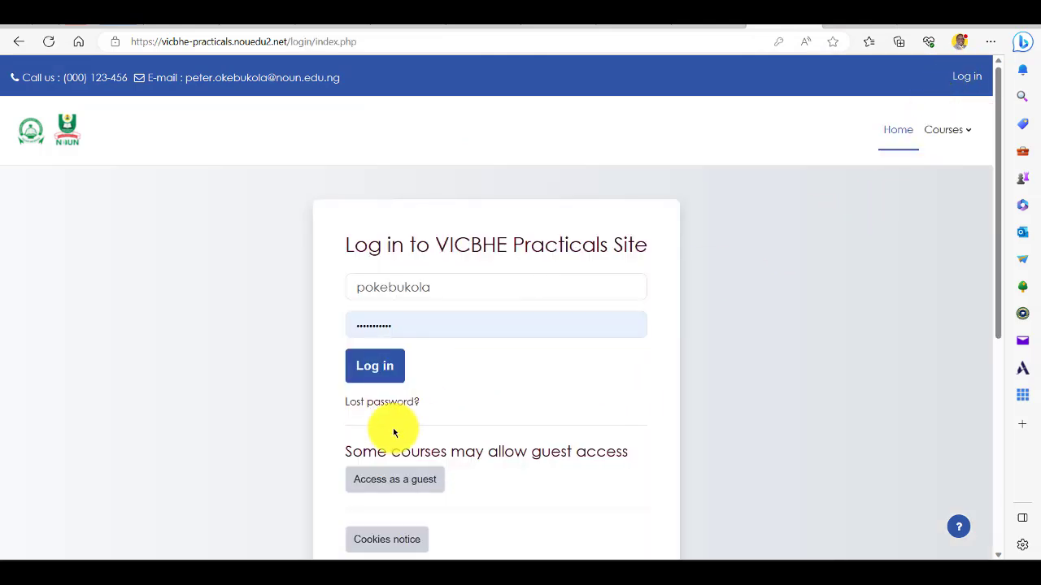
pyautogui.click(374, 368)
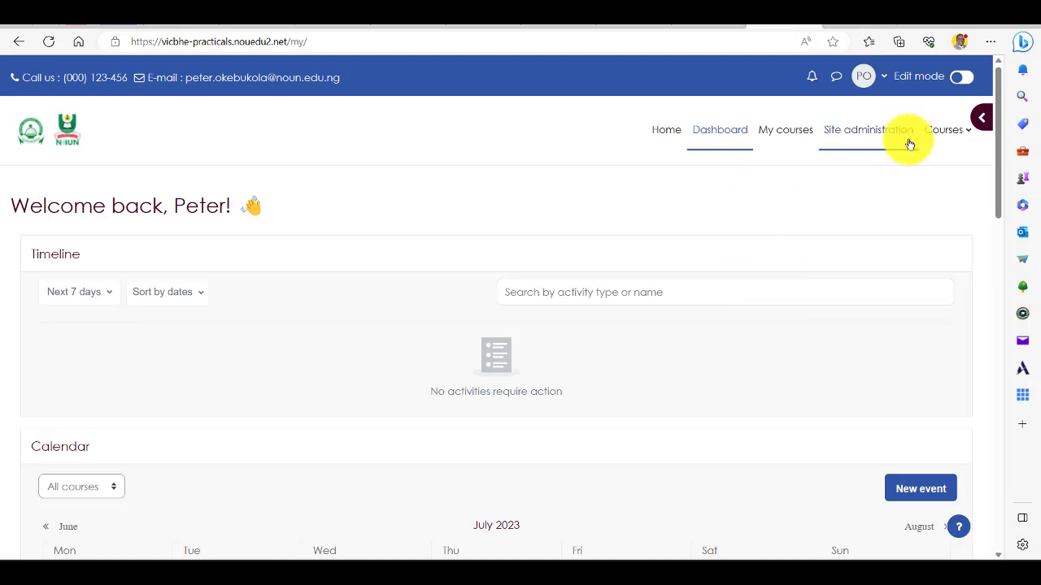
pyautogui.click(660, 134)
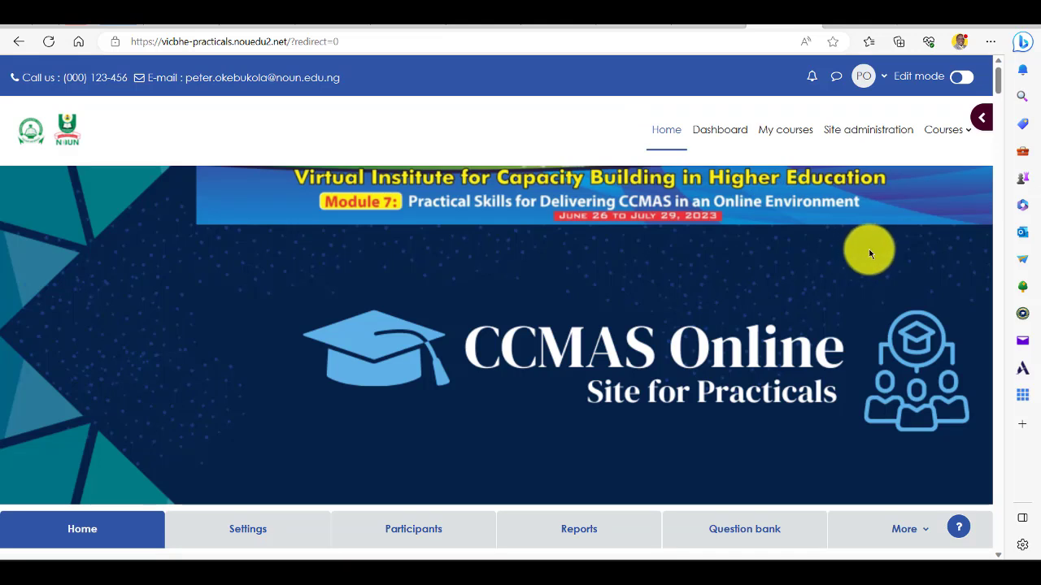
# - Search the site's courses by the teacher's surname and open the matching PHY-102 course
pyautogui.click(970, 138)
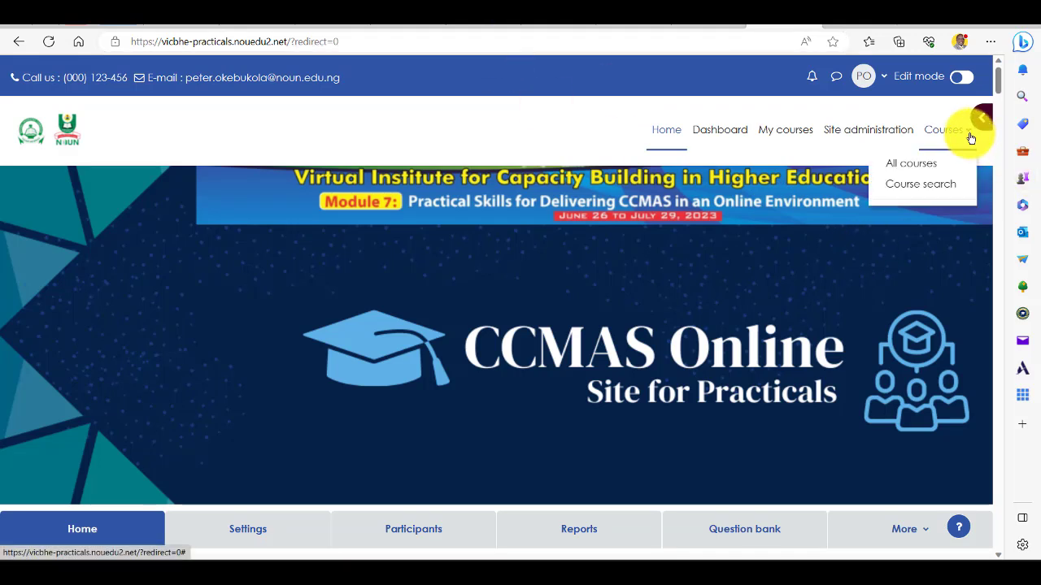
pyautogui.click(932, 186)
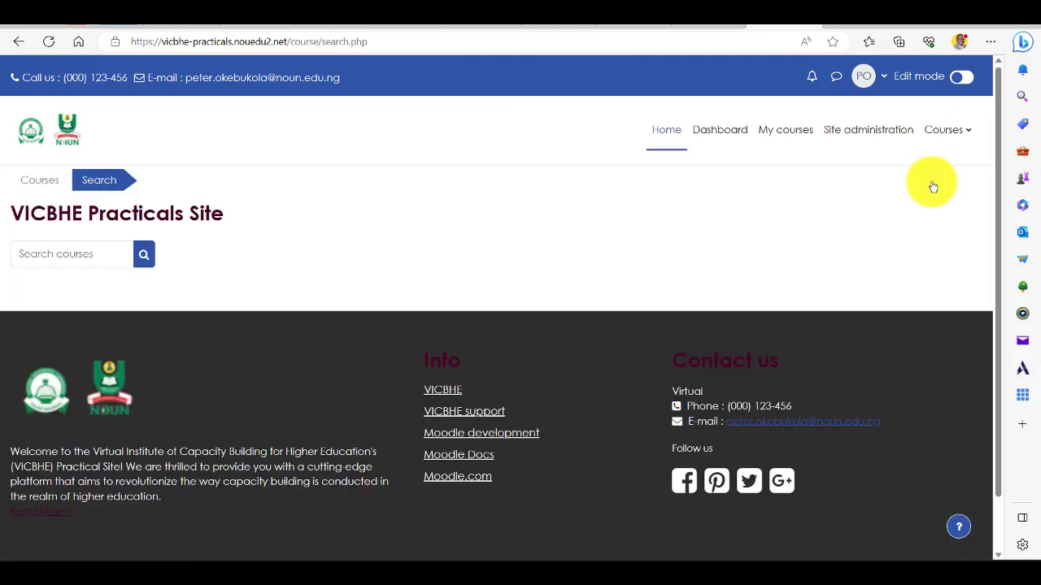
pyautogui.click(70, 253)
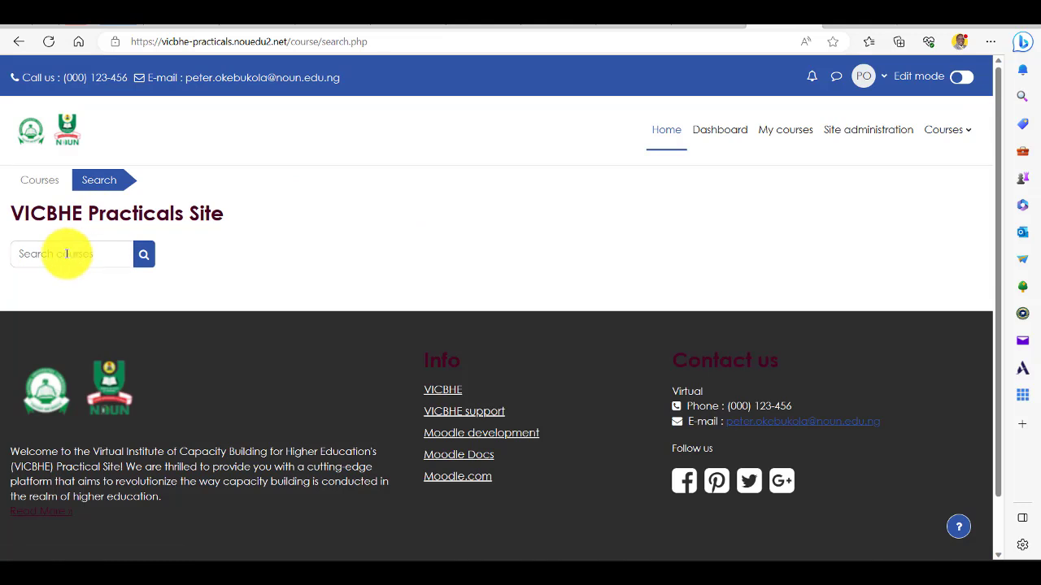
pyautogui.write('uhuc')
pyautogui.press('BackSpace')
pyautogui.write('go')
pyautogui.press('BackSpace')
pyautogui.press('BackSpace')
pyautogui.write('cc')
pyautogui.press('Return')
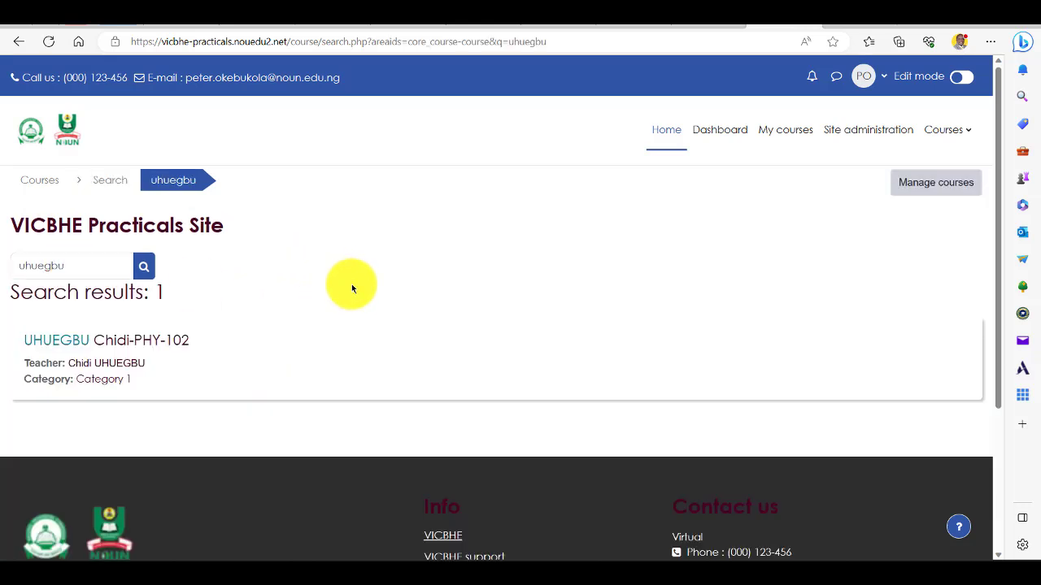
pyautogui.click(136, 342)
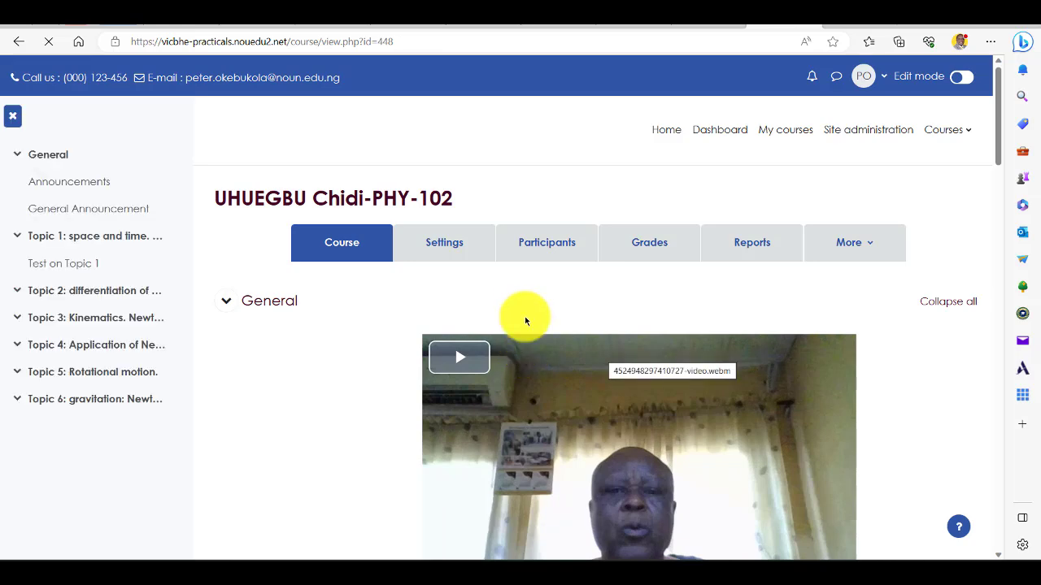
# - Play the introduction video in the course's General section with the sound volume raised, and pause it
pyautogui.scroll(-2, 524, 326)
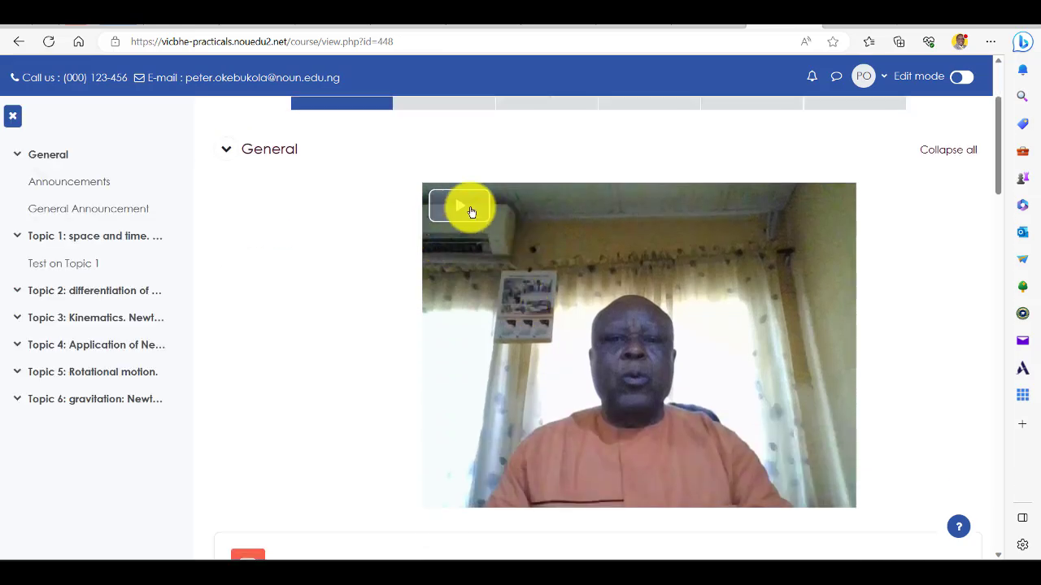
pyautogui.click(456, 213)
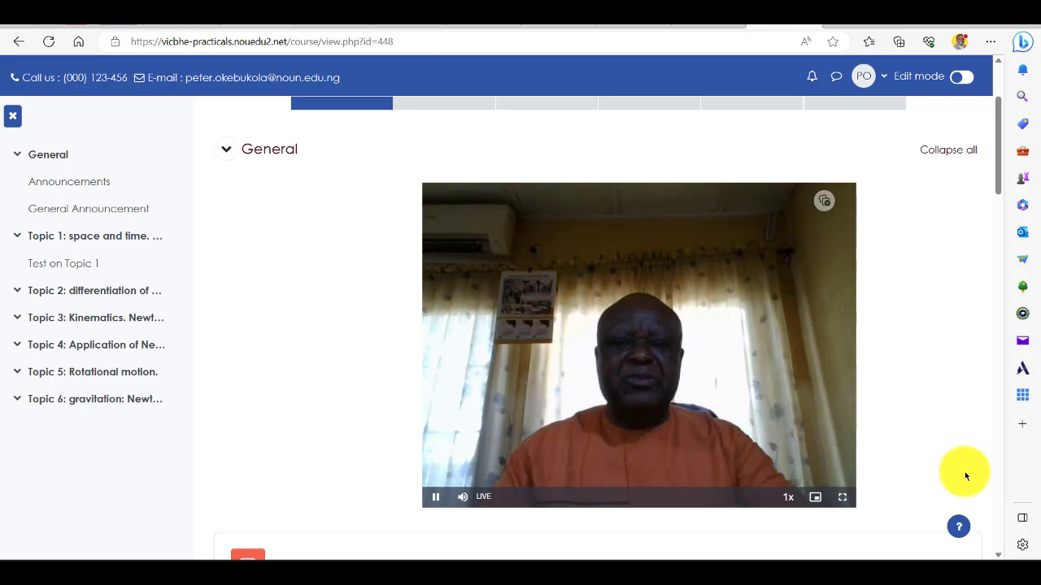
pyautogui.press('XF86AudioRaiseVolume')
pyautogui.press('XF86AudioRaiseVolume')
pyautogui.press('XF86AudioRaiseVolume')
pyautogui.press('XF86AudioRaiseVolume')
pyautogui.press('XF86AudioRaiseVolume')
pyautogui.press('XF86AudioRaiseVolume')
pyautogui.press('XF86AudioRaiseVolume')
pyautogui.press('XF86AudioRaiseVolume')
pyautogui.press('XF86AudioRaiseVolume')
pyautogui.press('XF86AudioRaiseVolume')
pyautogui.press('XF86AudioRaiseVolume')
pyautogui.press('XF86AudioRaiseVolume')
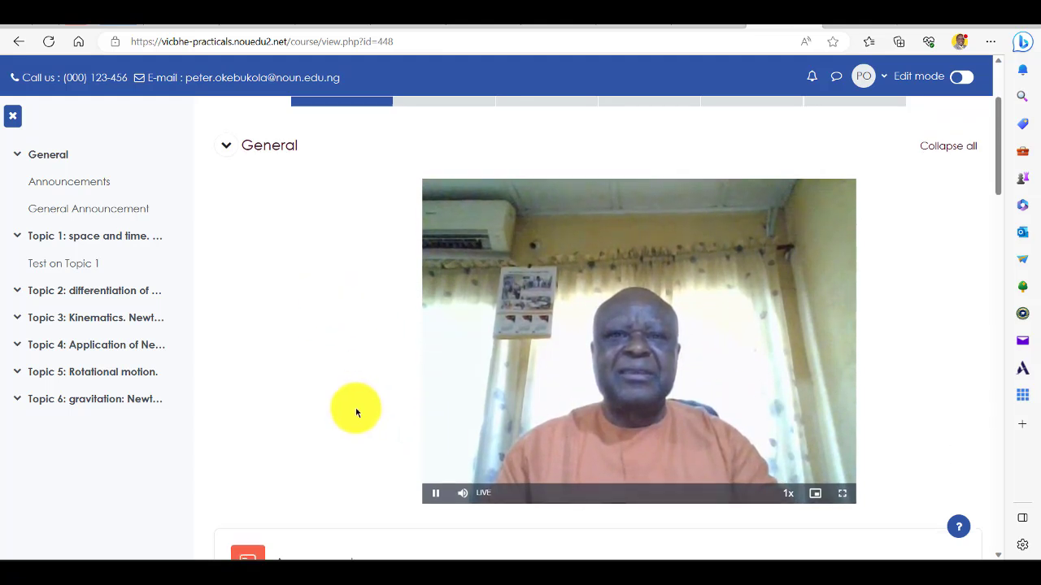
pyautogui.scroll(-1, 353, 409)
pyautogui.click(436, 421)
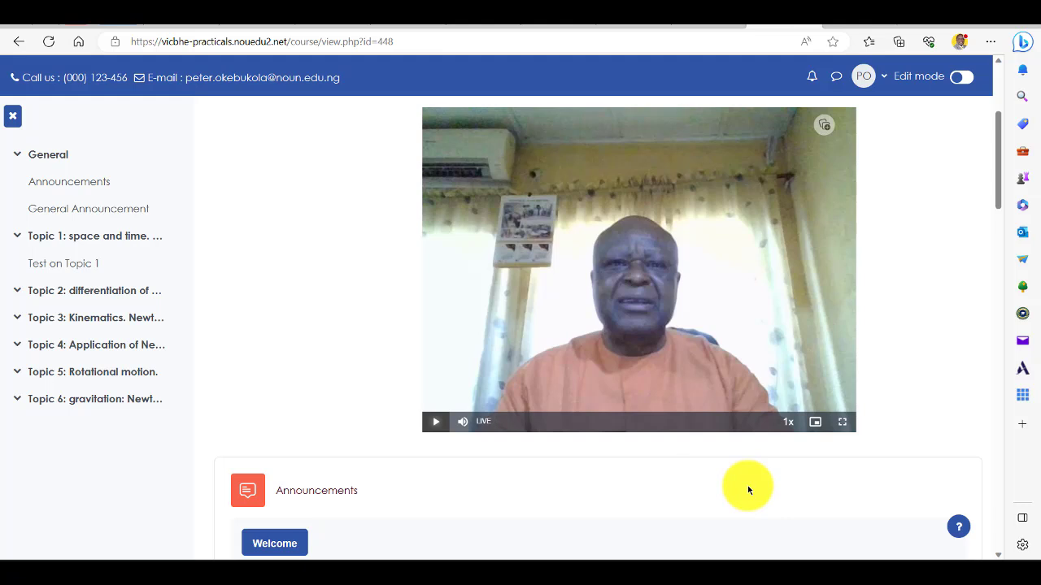
# - Examine the course page's announcements and topic sections, including the Test on Topic 1 activity
pyautogui.scroll(-2, 742, 474)
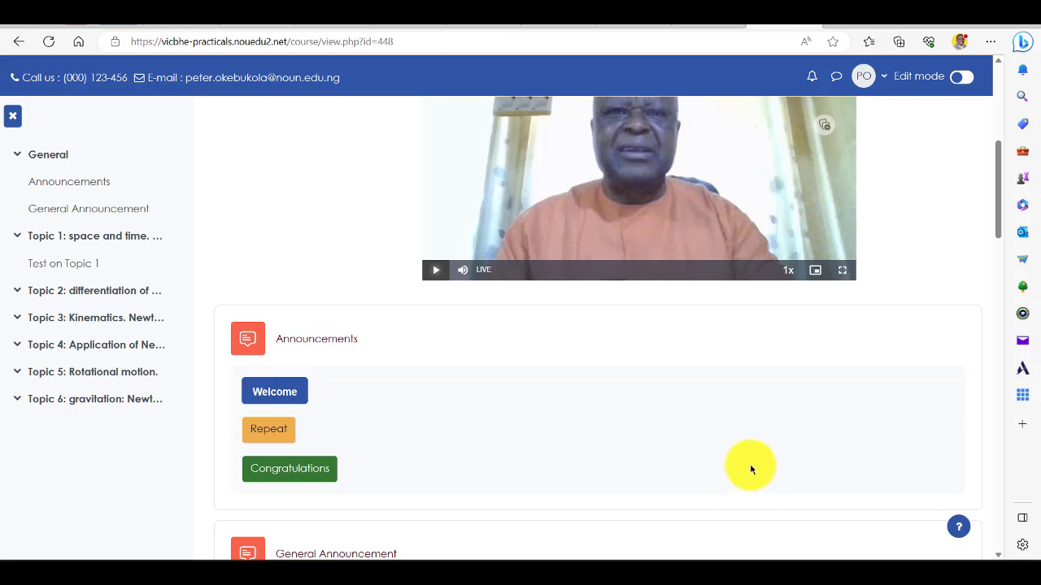
pyautogui.scroll(-1, 370, 407)
pyautogui.scroll(-1, 359, 361)
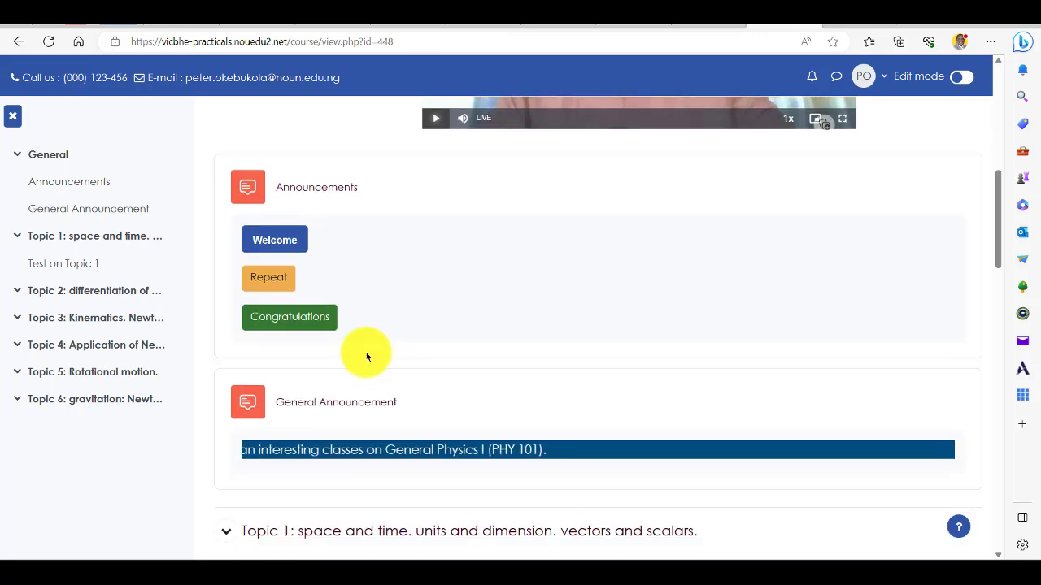
pyautogui.scroll(-1, 365, 349)
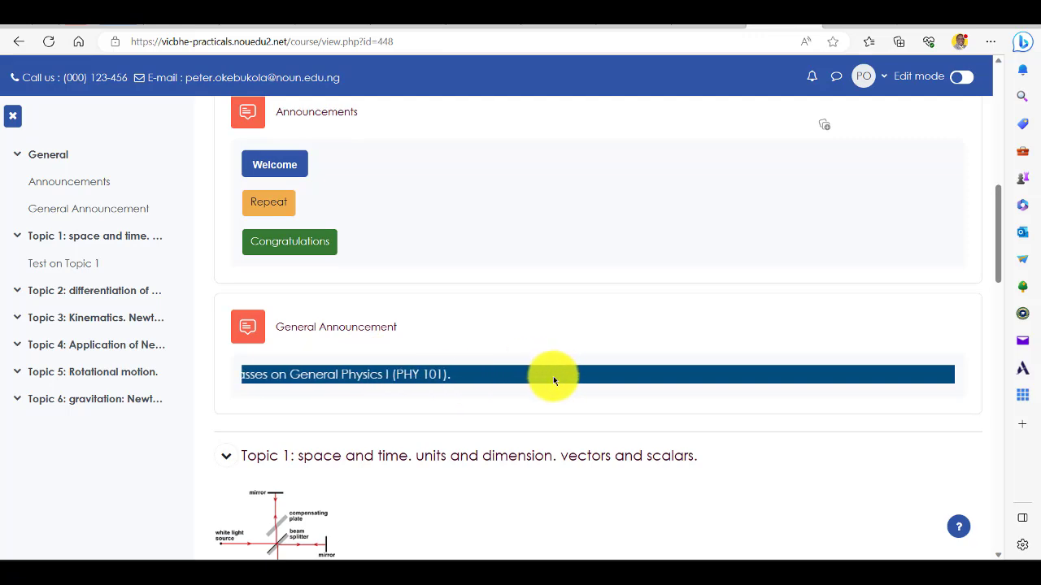
pyautogui.scroll(-5, 555, 380)
pyautogui.scroll(-1, 553, 374)
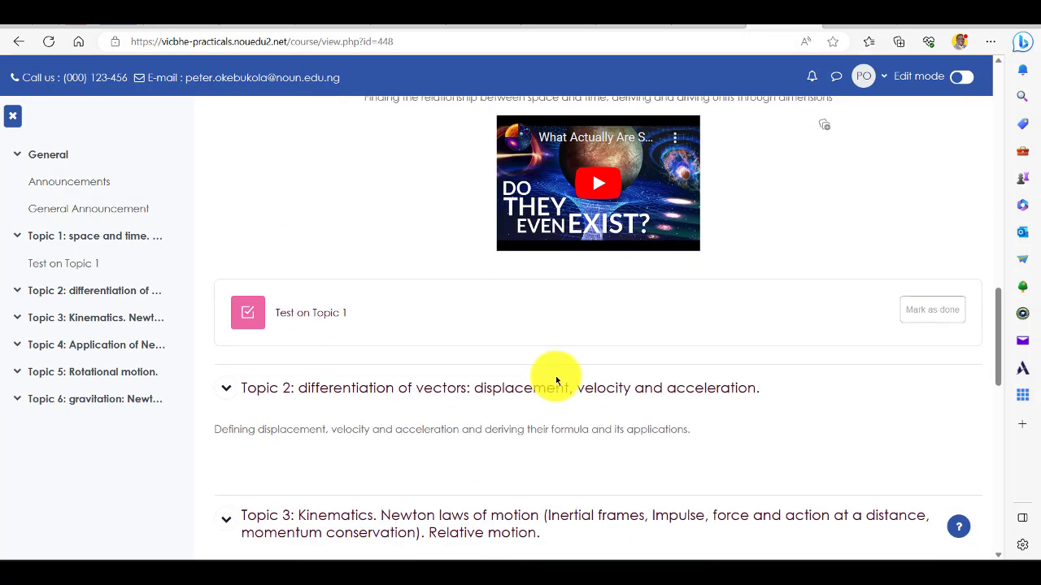
pyautogui.scroll(-1, 379, 341)
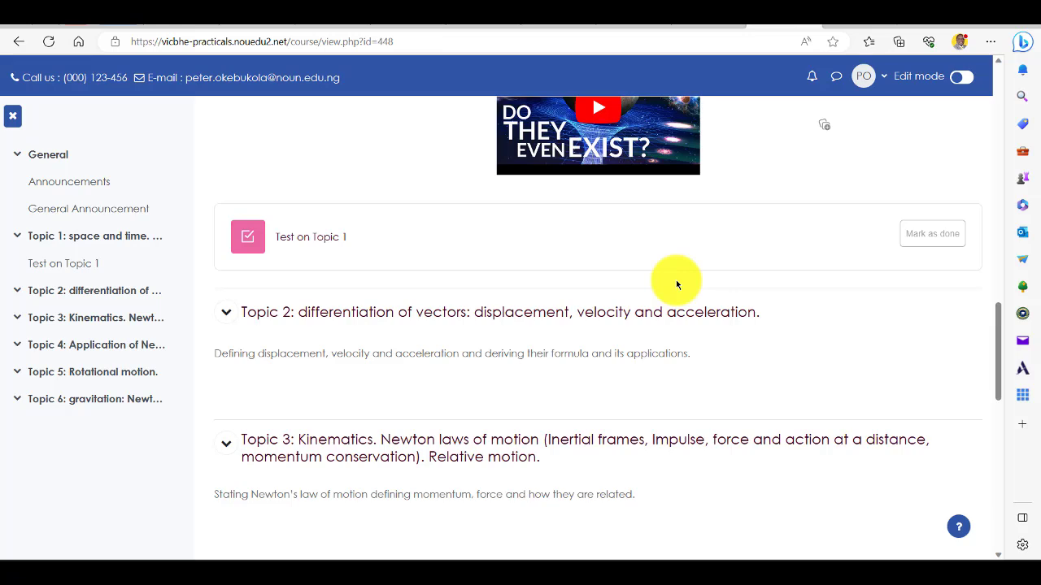
pyautogui.scroll(-2, 677, 284)
pyautogui.scroll(6, 677, 284)
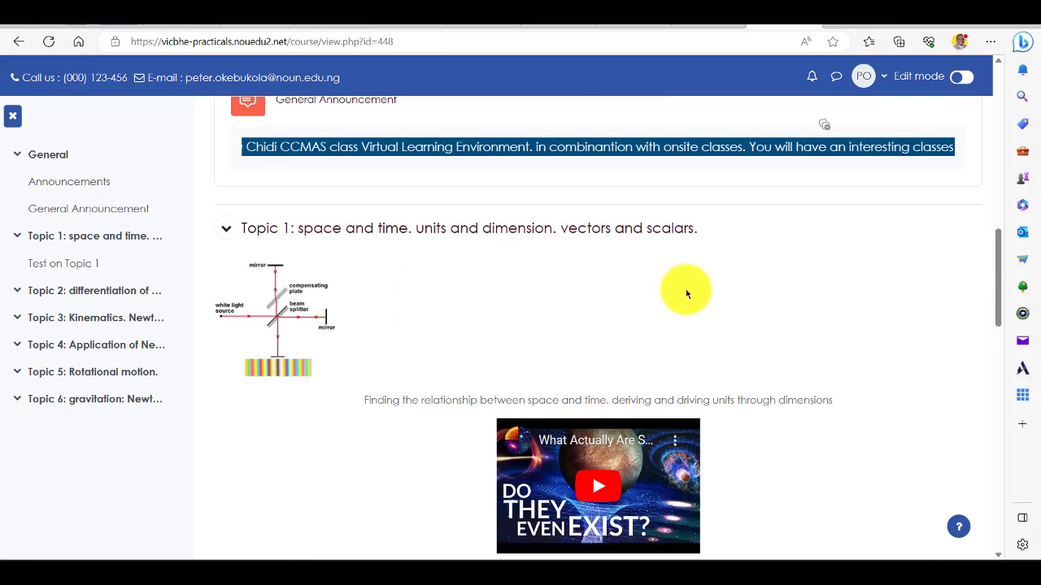
pyautogui.scroll(3, 686, 295)
pyautogui.scroll(-2, 692, 298)
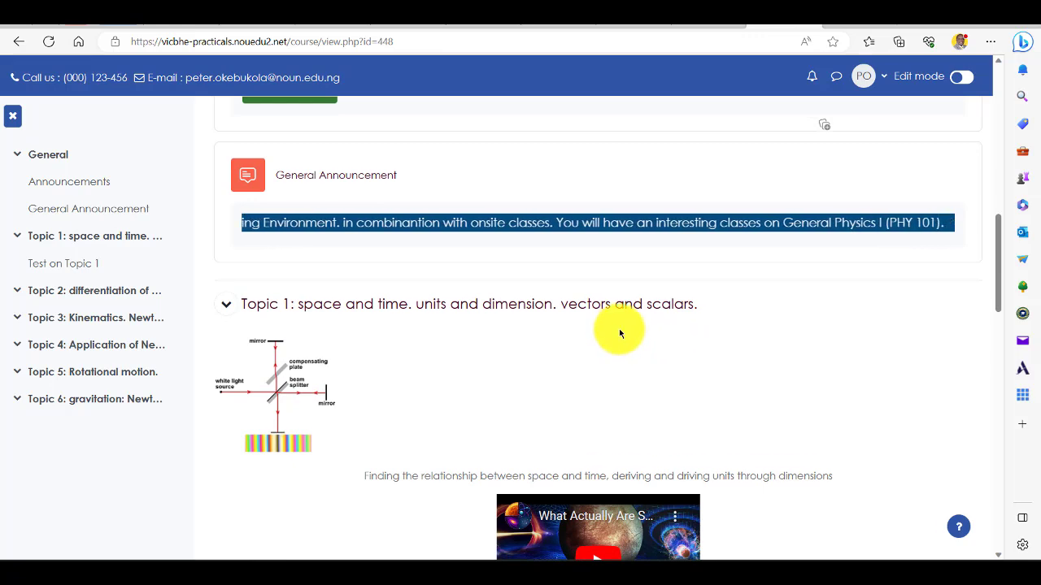
pyautogui.scroll(3, 618, 329)
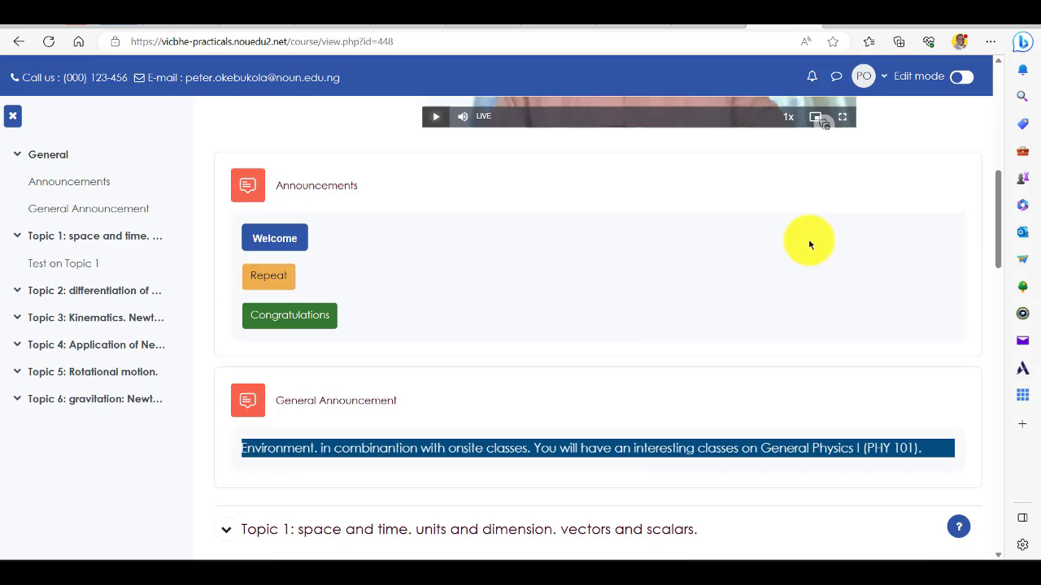
# - Turn on edit mode for the course and start adding an activity or resource to Topic 1
pyautogui.click(962, 77)
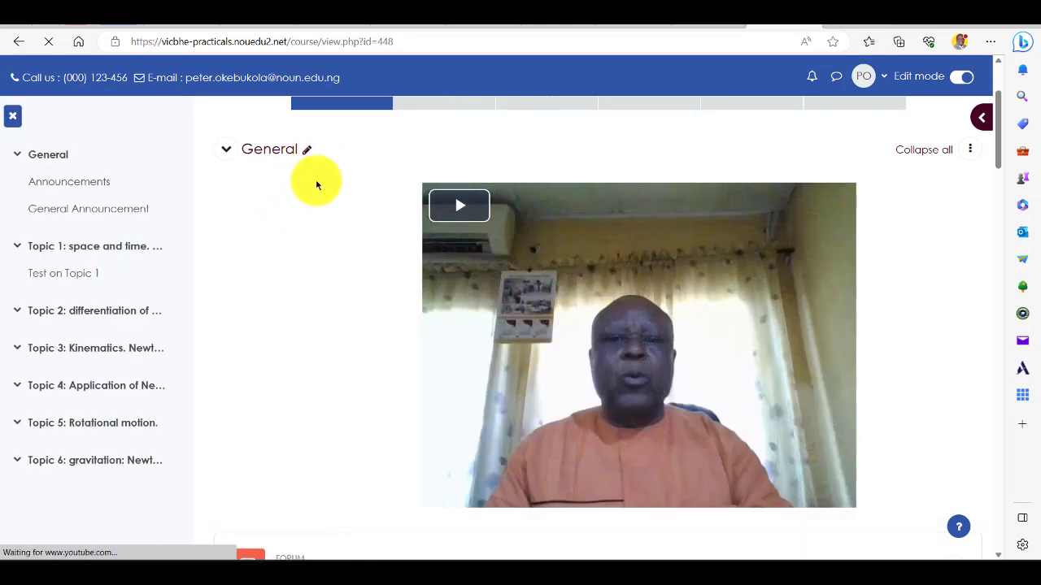
pyautogui.scroll(-5, 313, 203)
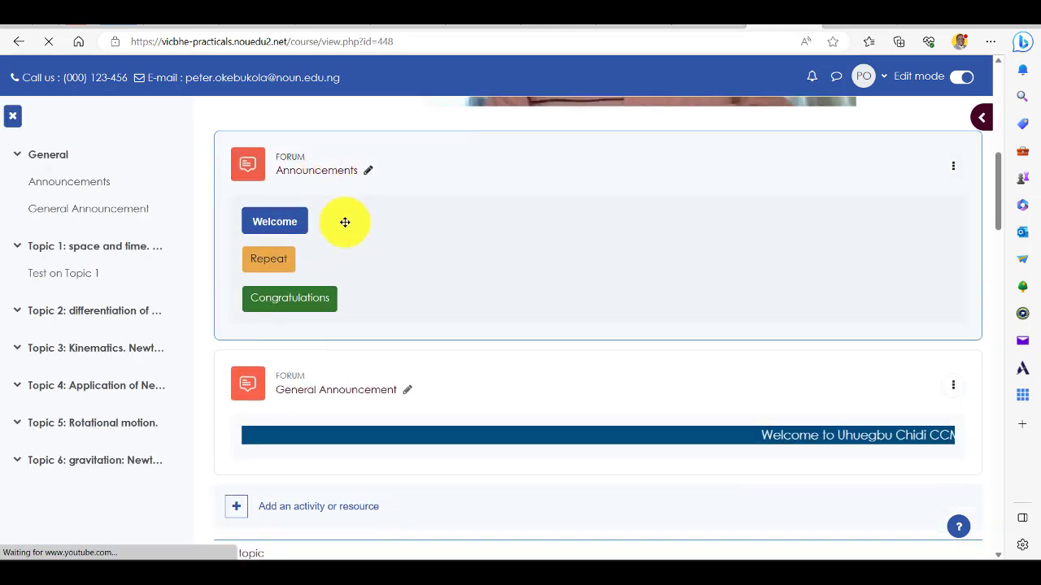
pyautogui.scroll(-3, 345, 222)
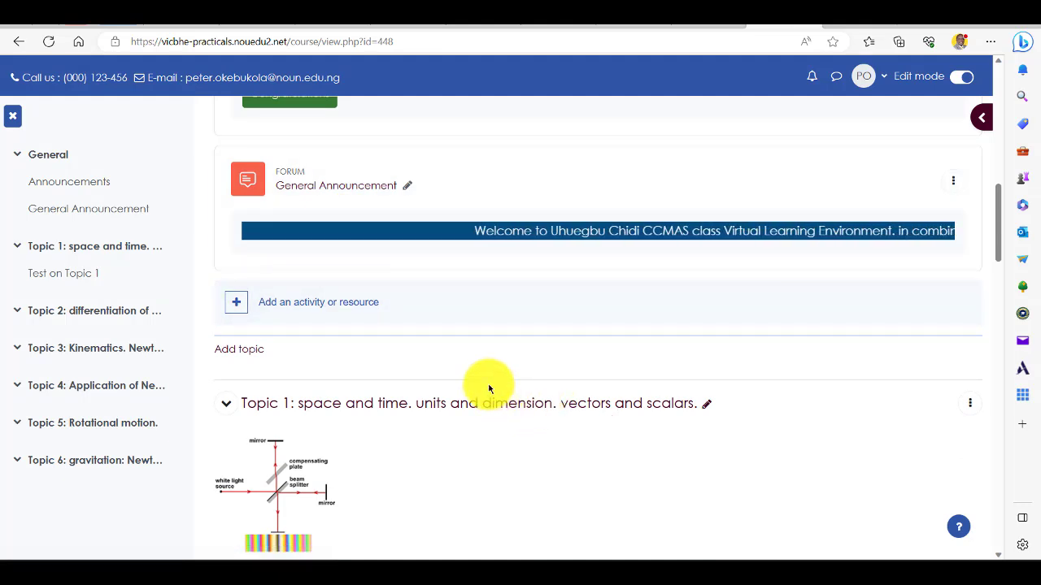
pyautogui.scroll(-1, 470, 366)
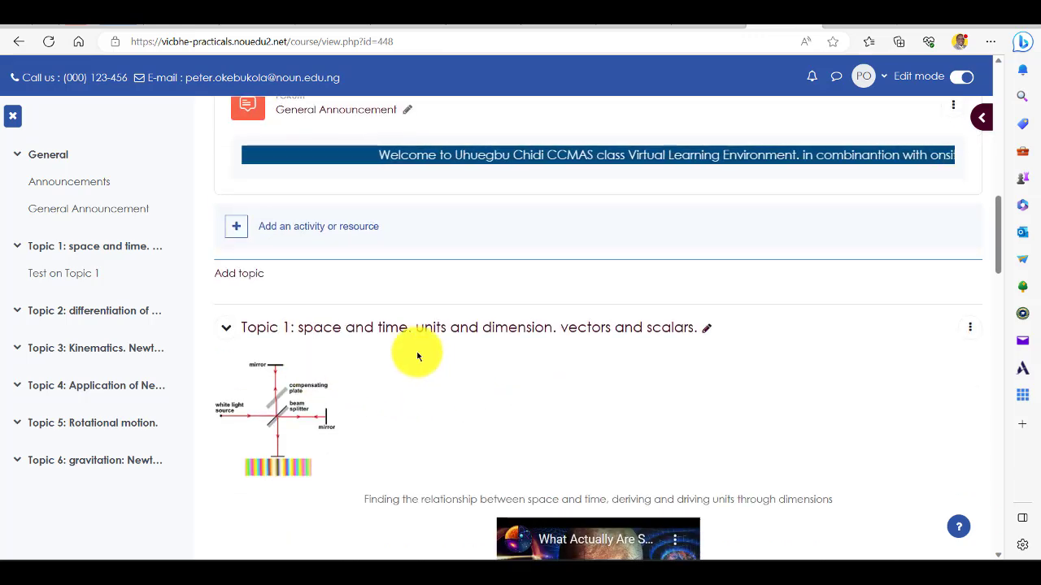
pyautogui.scroll(-6, 419, 355)
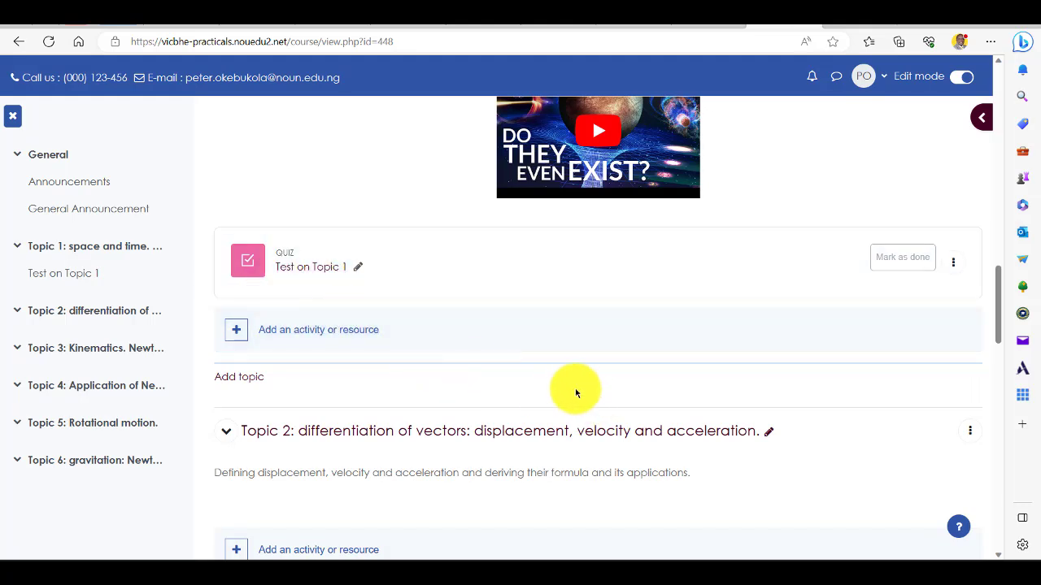
pyautogui.click(323, 334)
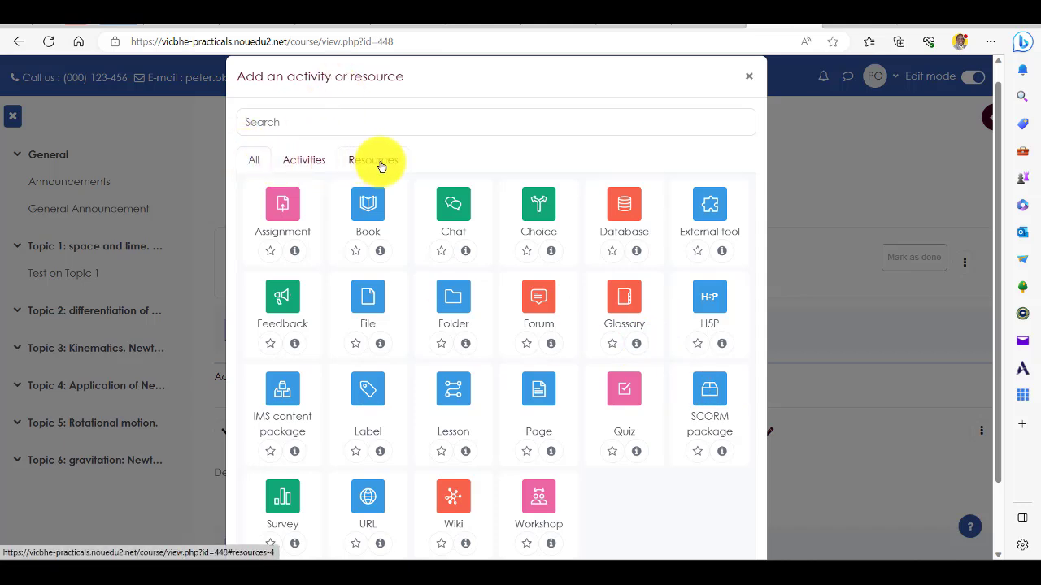
# - Search the available activities for quiz and add a new Quiz to Topic 1
pyautogui.scroll(-2, 465, 309)
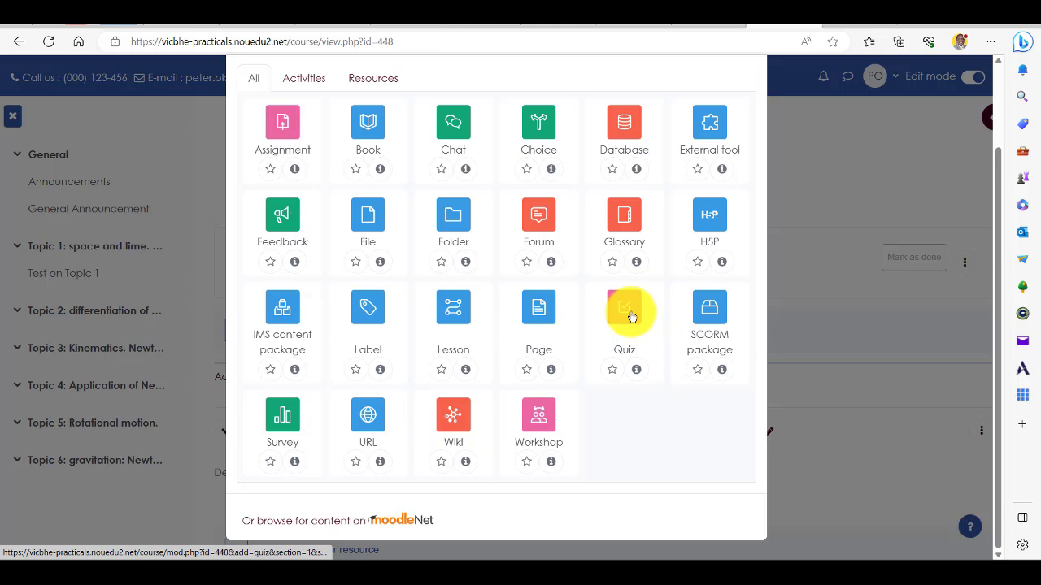
pyautogui.scroll(2, 470, 358)
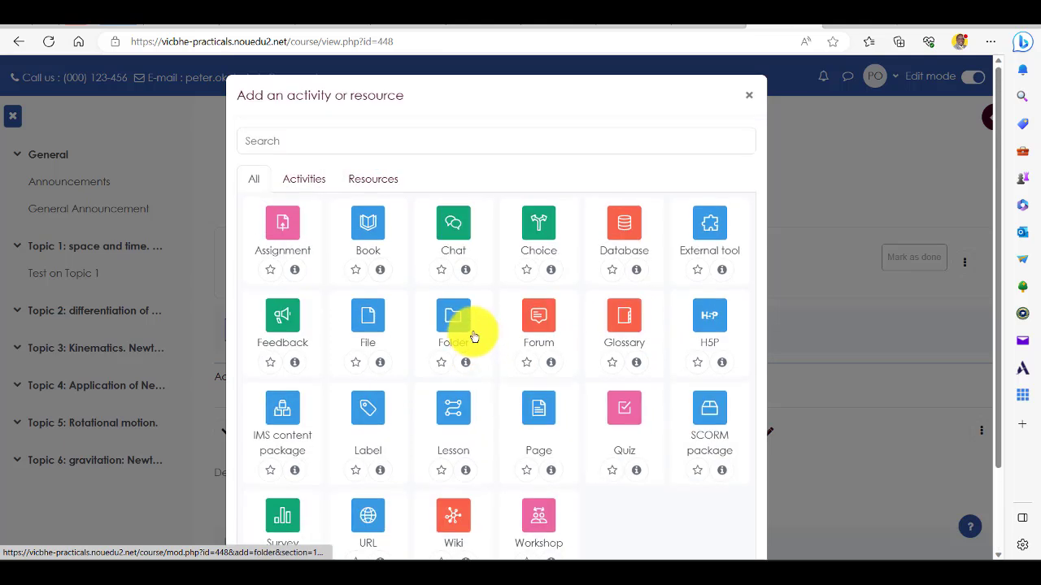
pyautogui.click(291, 147)
pyautogui.write('quiz')
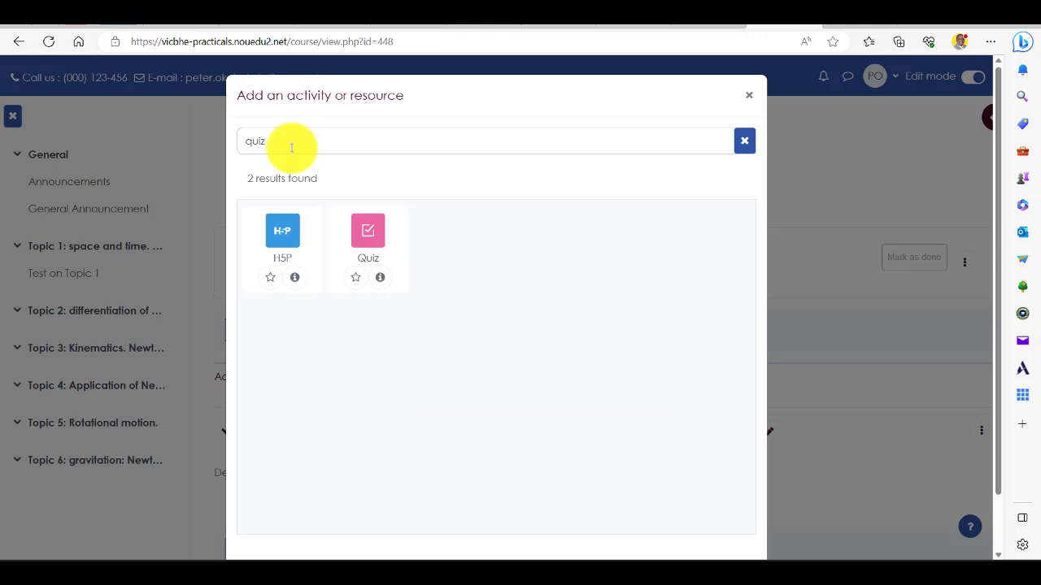
pyautogui.click(368, 236)
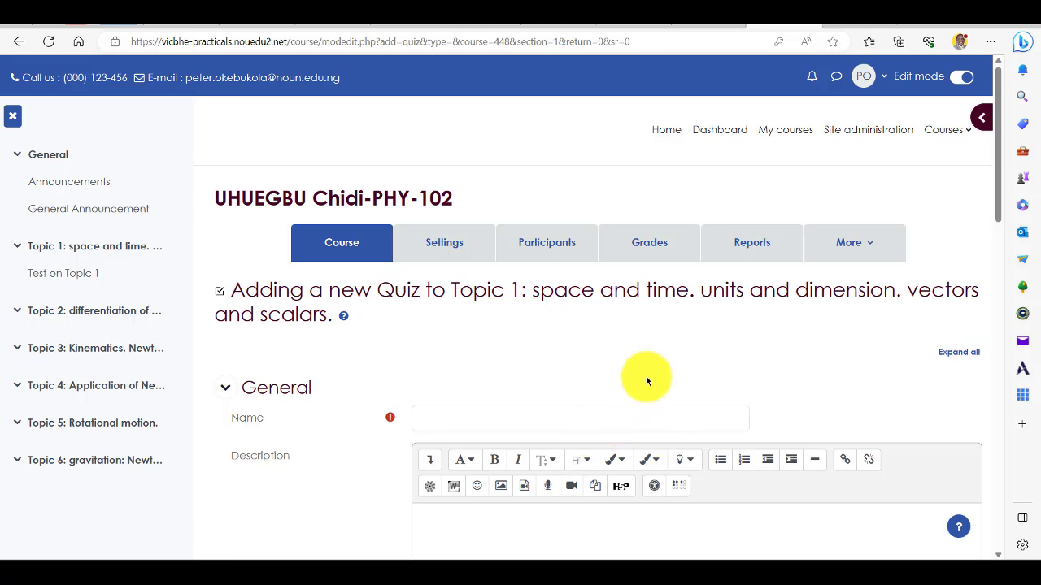
# - Name the new quiz "Week test 1"
pyautogui.scroll(-1, 617, 352)
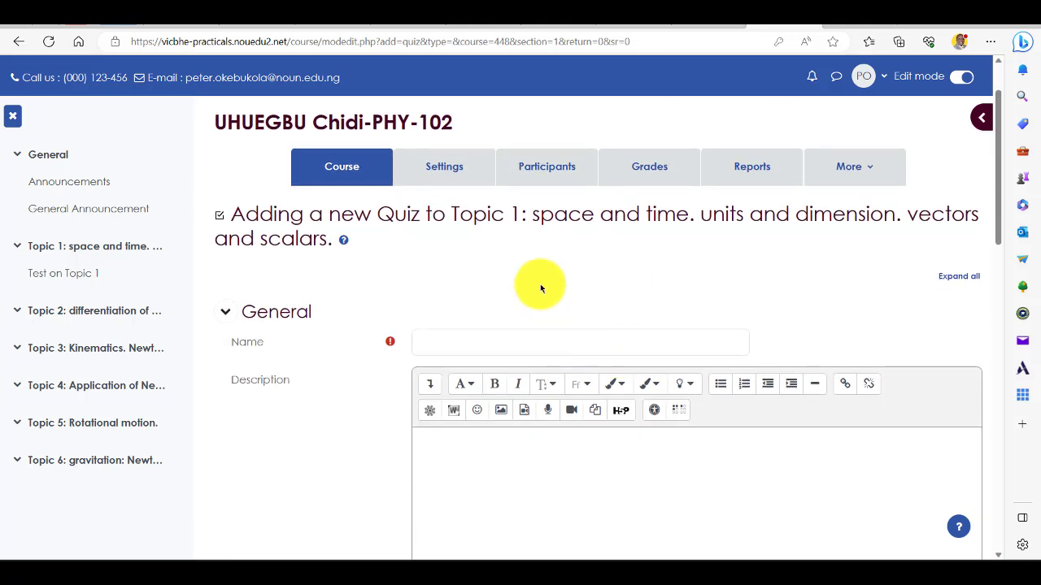
pyautogui.click(423, 335)
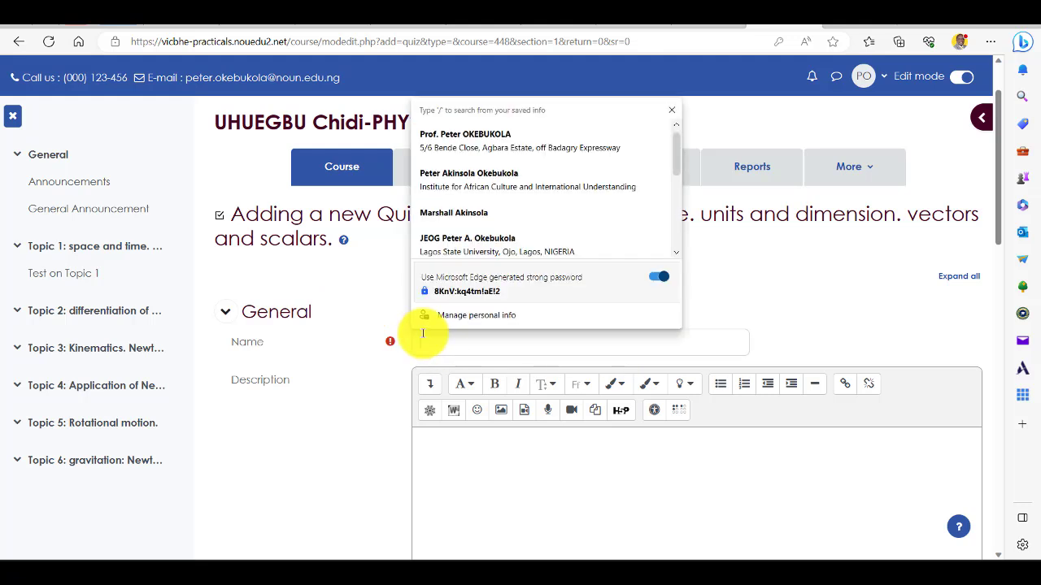
pyautogui.write('Week test 1')
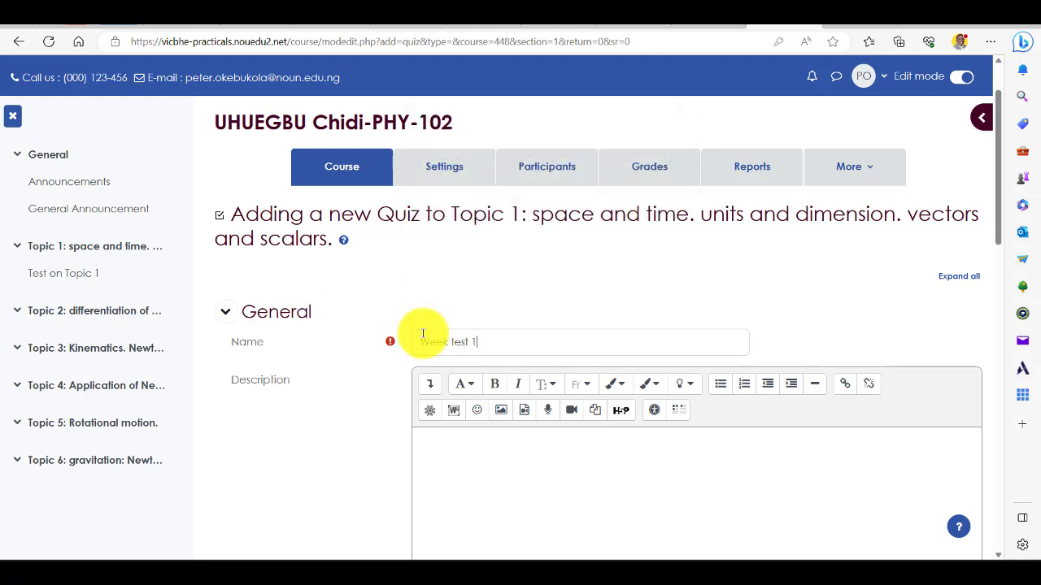
# - Enter the description lines National Universities Commission, Weekly test 1, MGM 301: Management of Universities in Nigeria, and the instruction to select from alternatives A to D
pyautogui.scroll(-3, 499, 307)
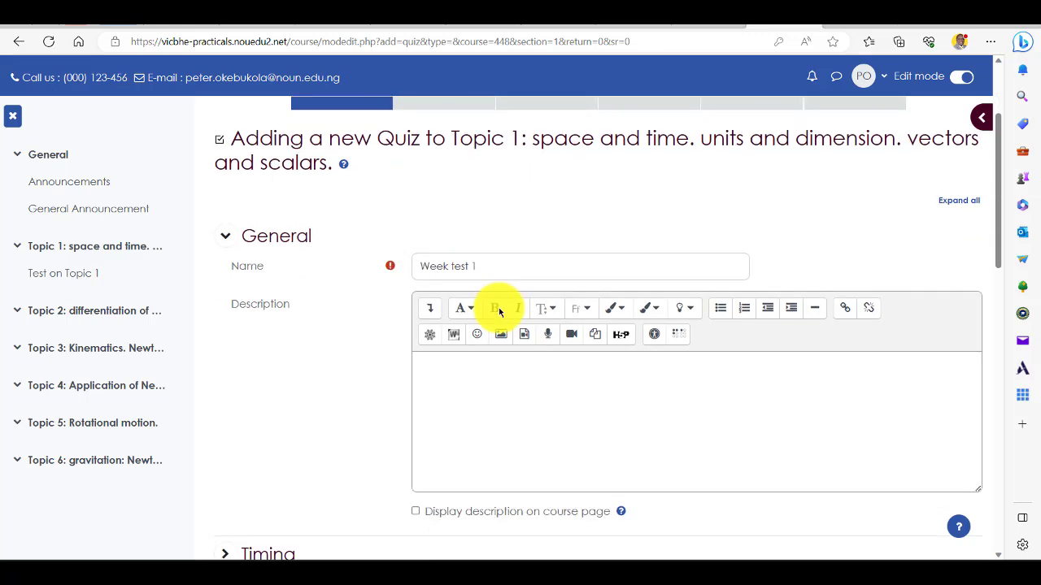
pyautogui.click(441, 223)
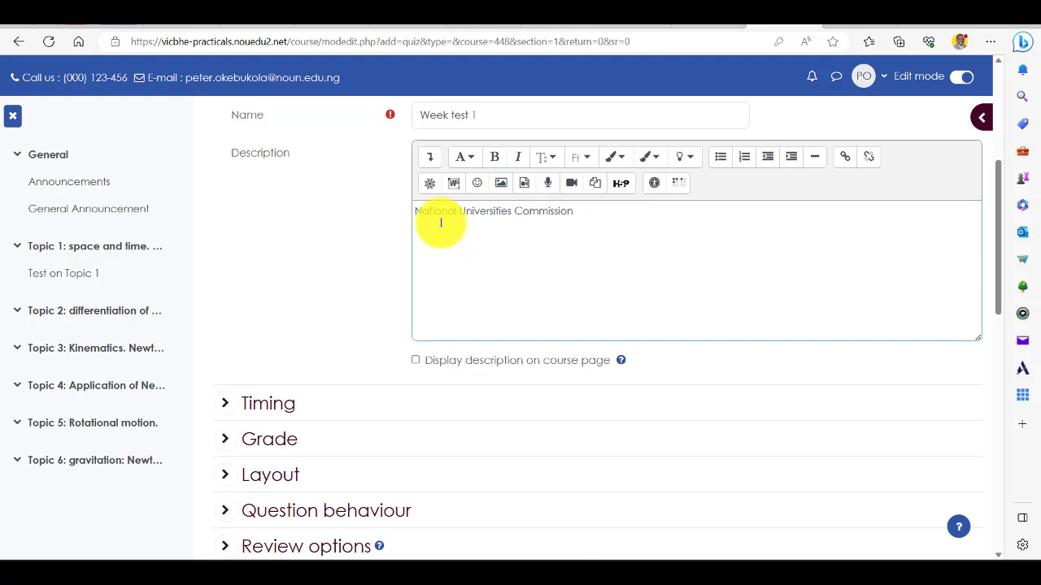
pyautogui.write('Weekly test 1 MGM 301: Management of Universities in Nigeria Select from the alternatives A to D the option that best answers the question or completes the statement')
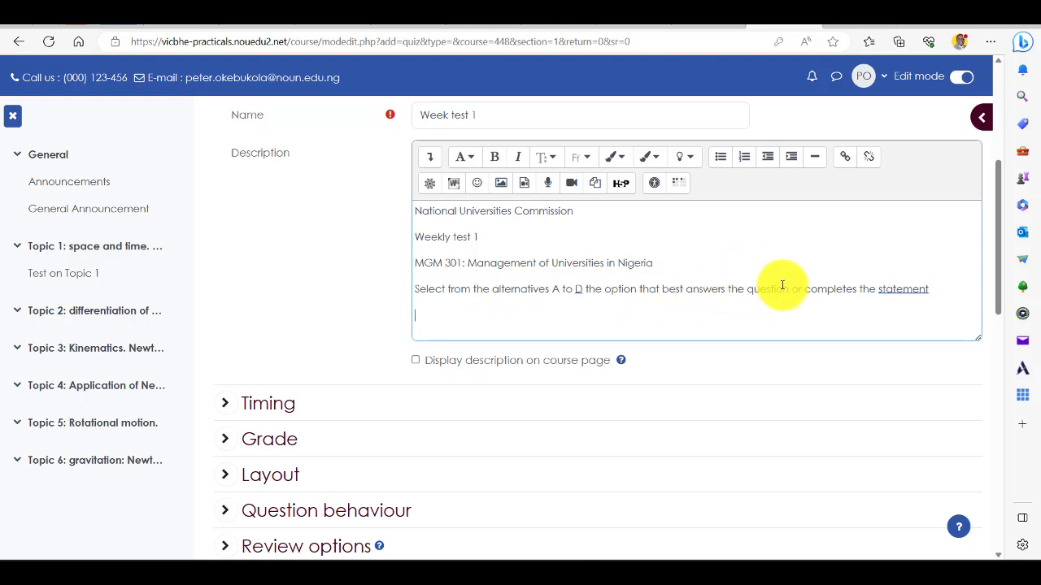
pyautogui.click(935, 290)
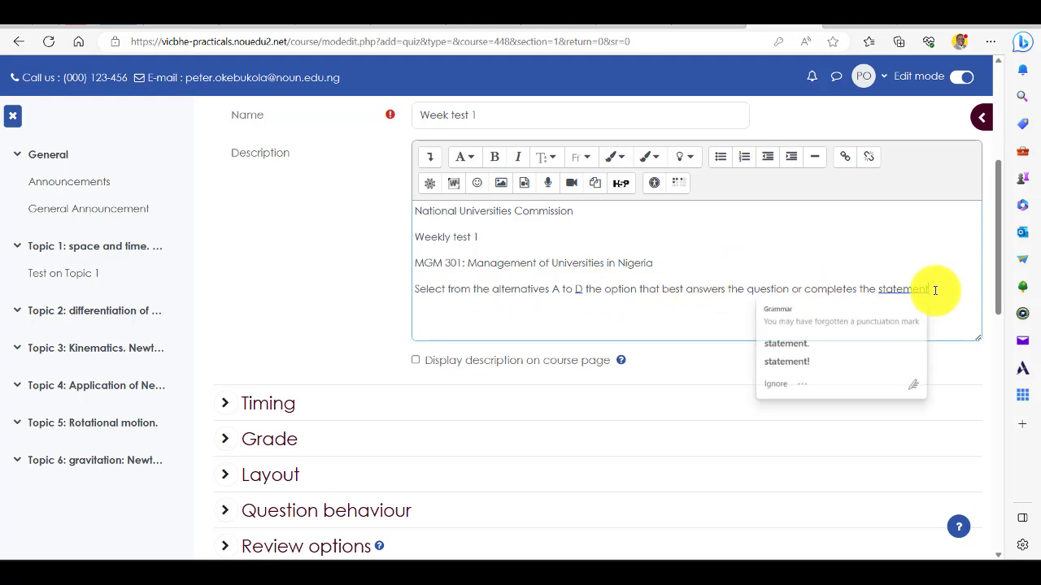
pyautogui.write('.')
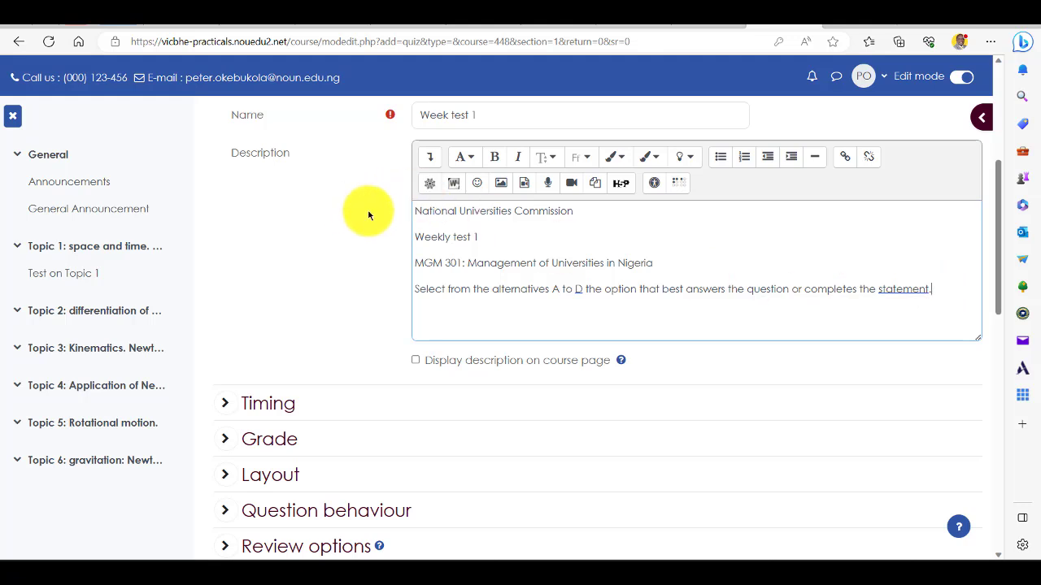
# - Centre the National Universities Commission line in the description and format it as green, x-large, bold text
pyautogui.moveTo(413, 210); pyautogui.dragTo(728, 212)
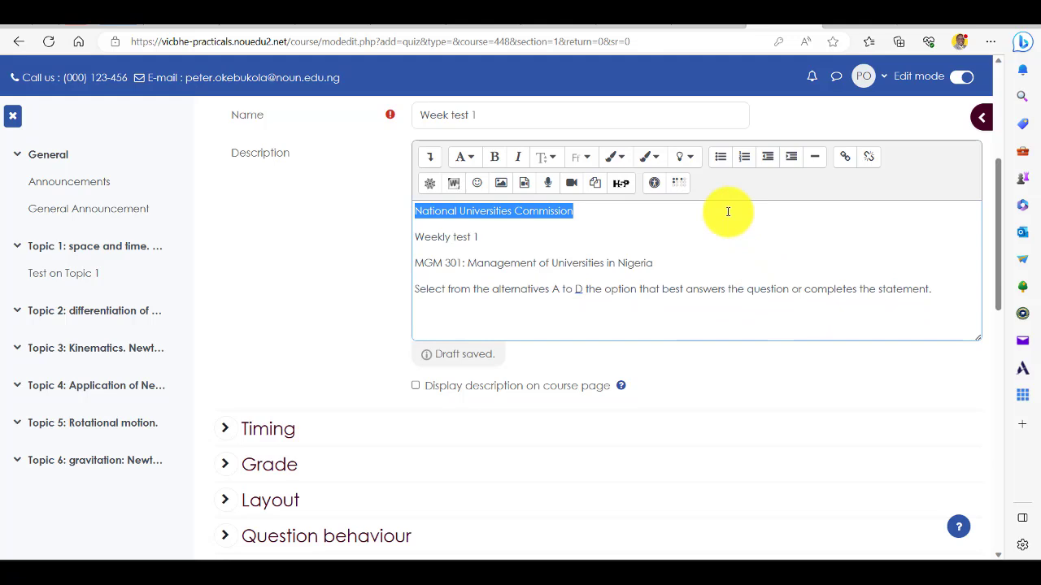
pyautogui.click(429, 159)
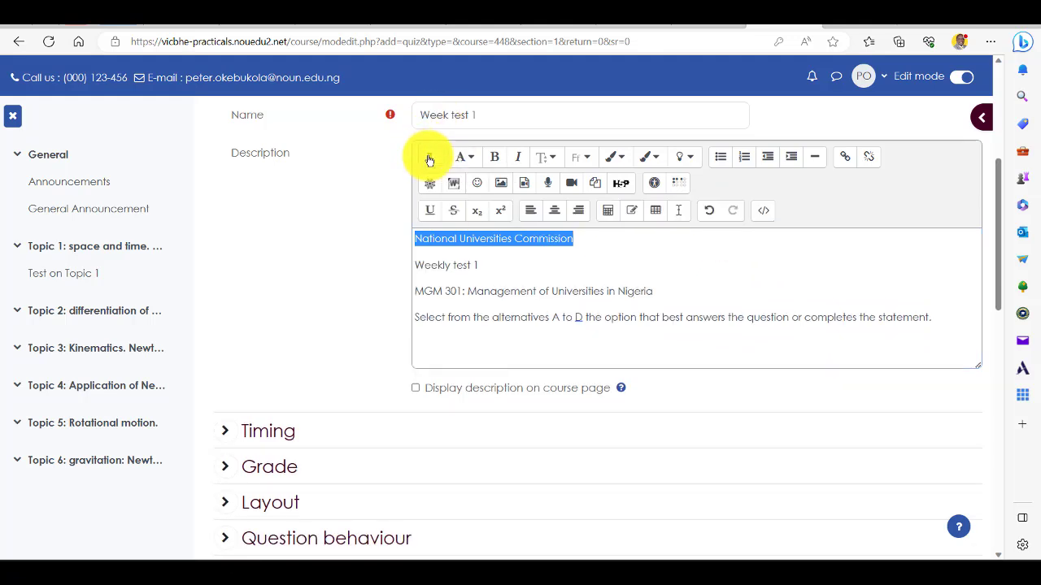
pyautogui.click(552, 213)
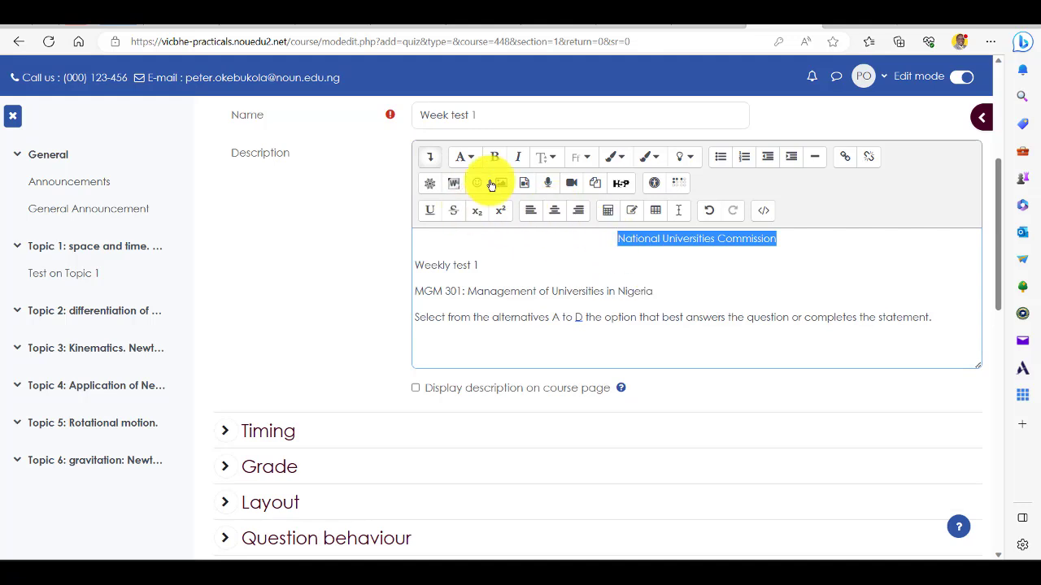
pyautogui.click(621, 158)
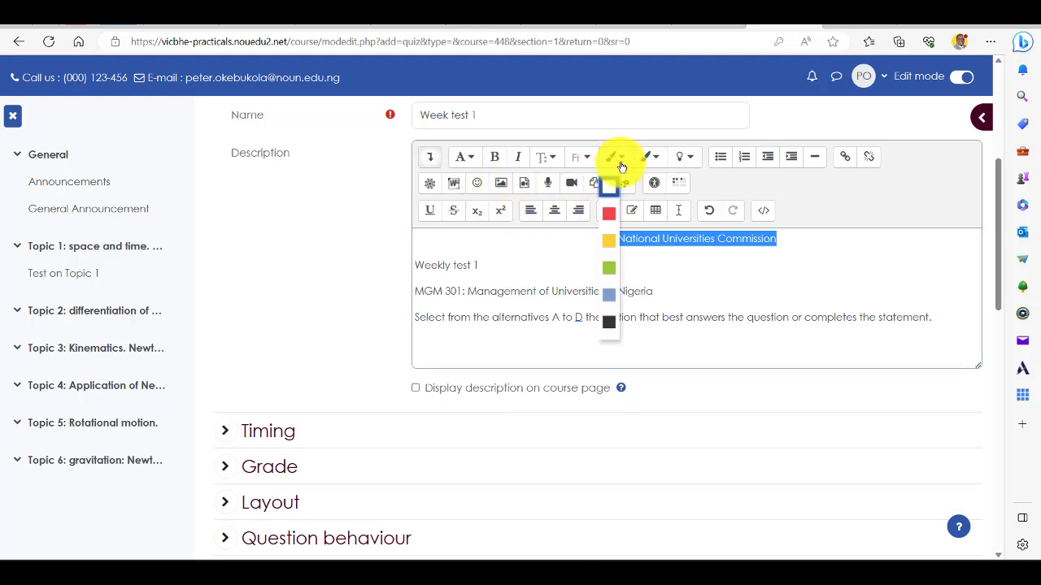
pyautogui.click(605, 269)
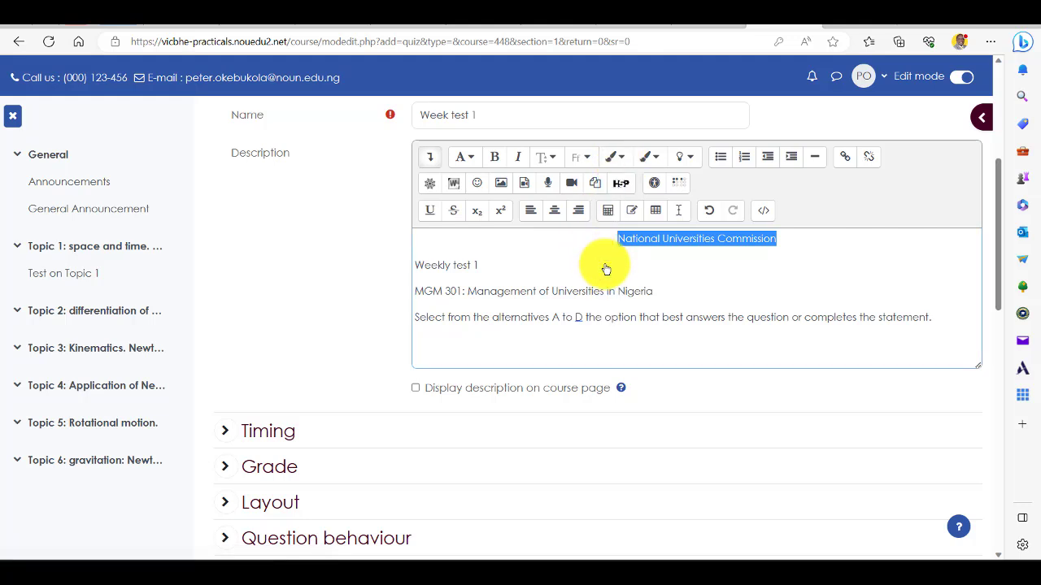
pyautogui.click(552, 158)
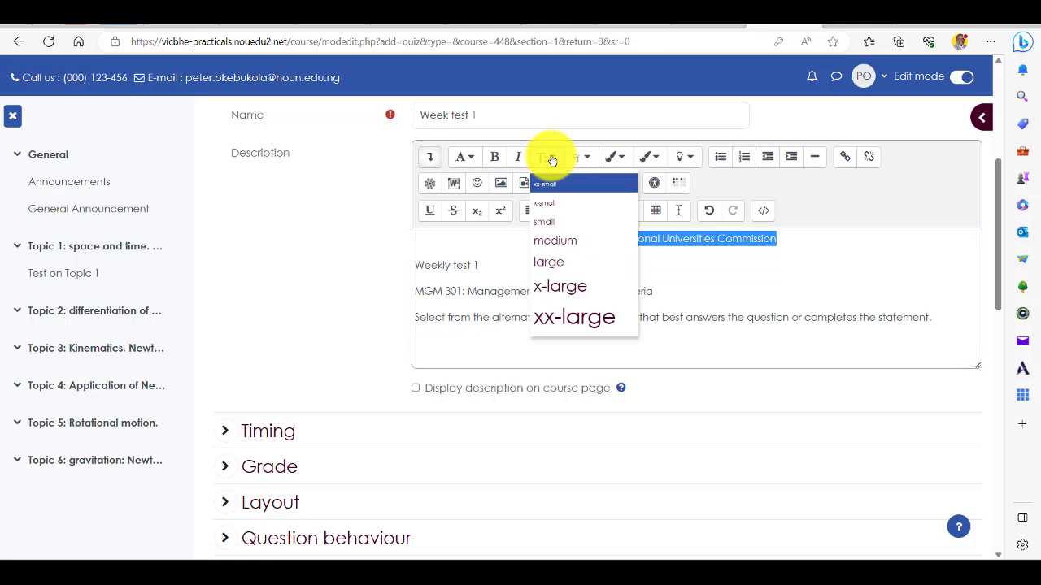
pyautogui.click(540, 280)
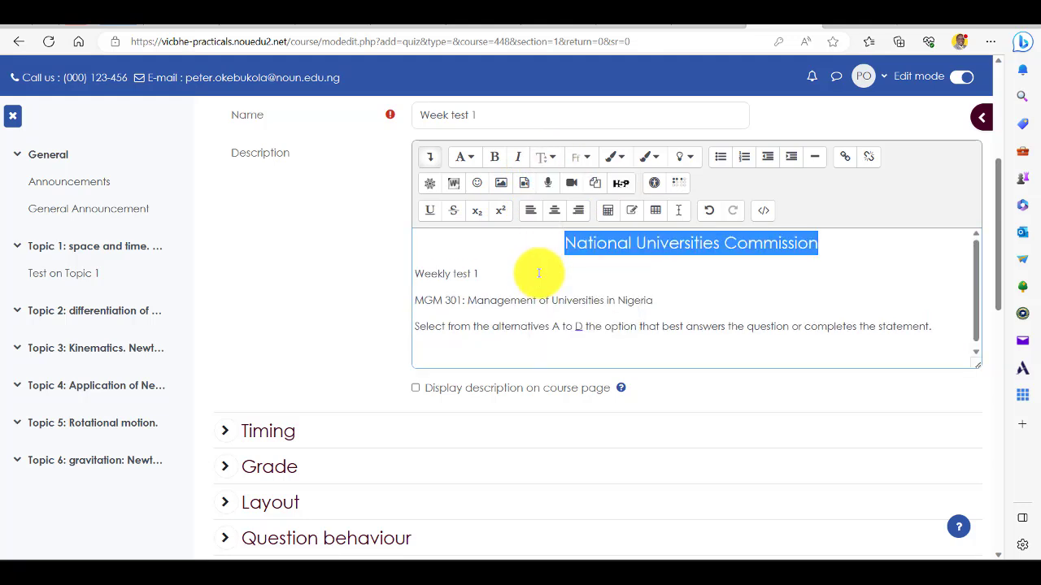
pyautogui.click(494, 157)
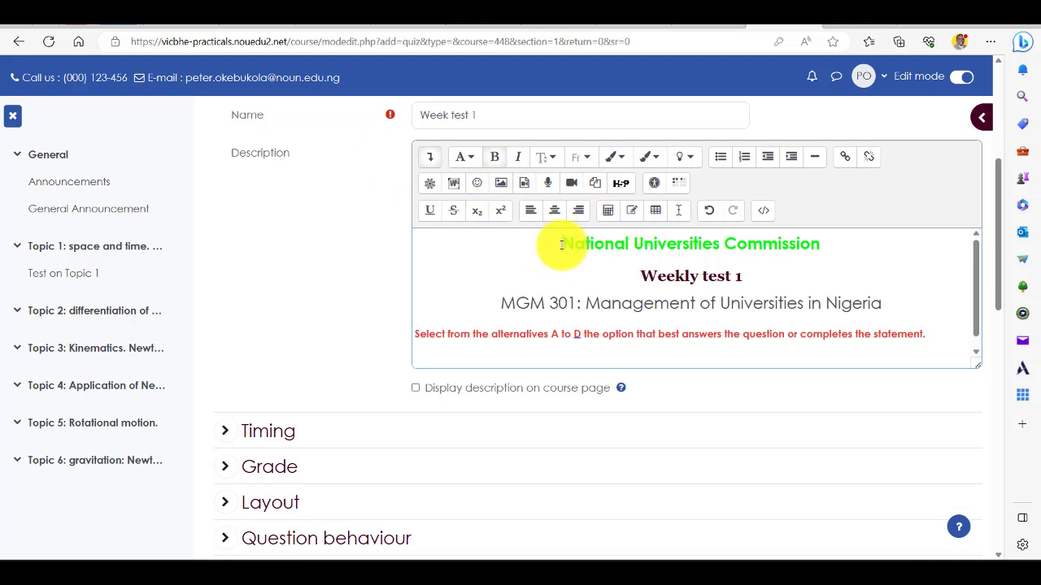
# - Expand the quiz's Timing settings below the description
pyautogui.scroll(-1, 496, 281)
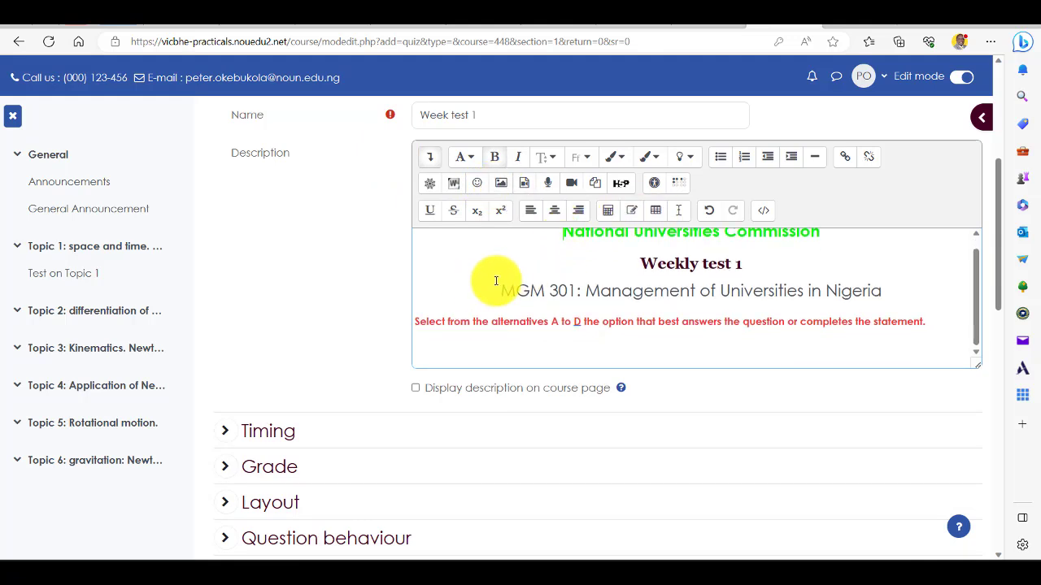
pyautogui.scroll(-2, 317, 366)
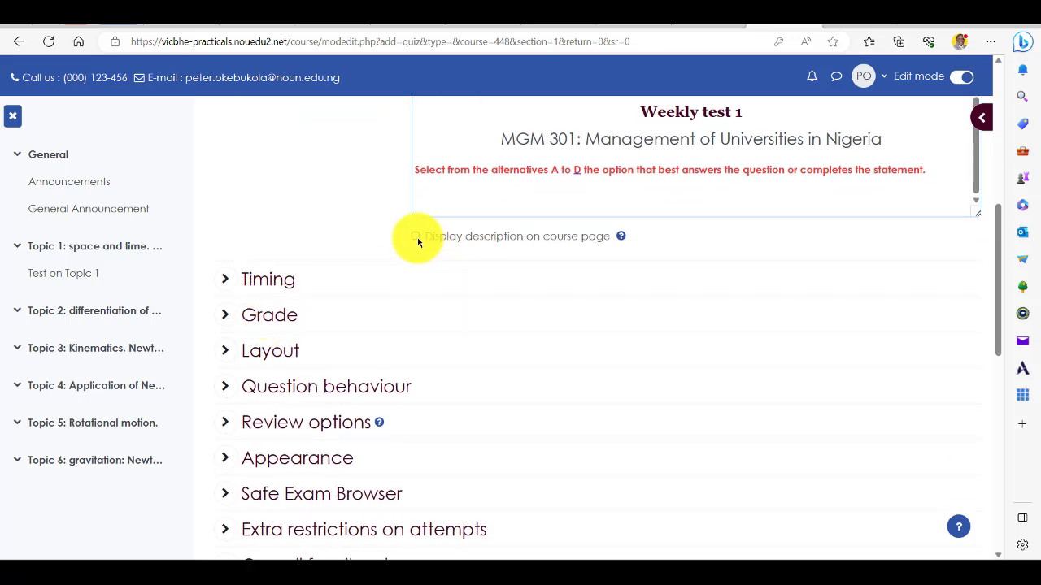
pyautogui.click(273, 278)
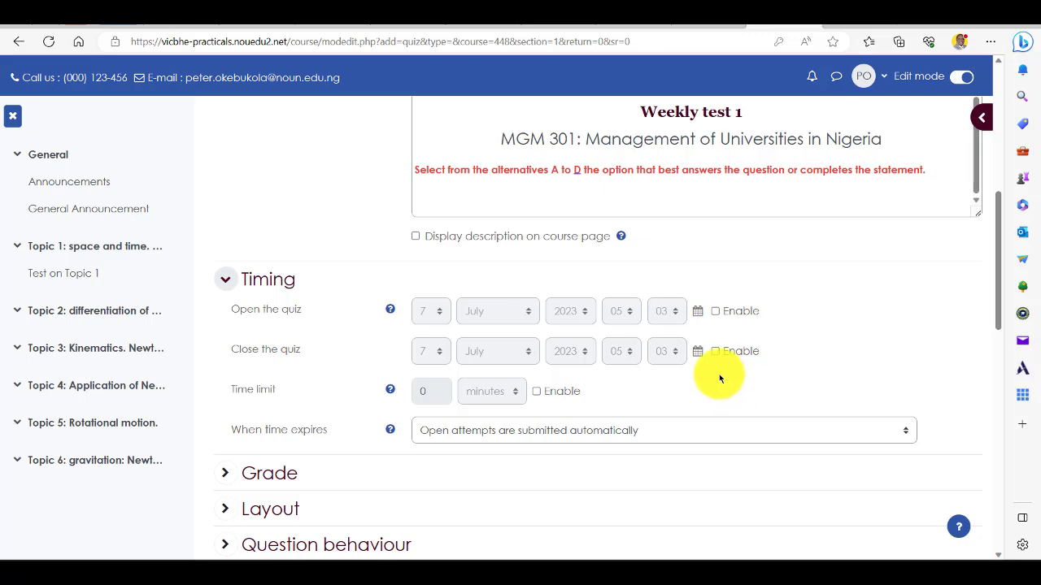
# - Switch to the module programme in Word, check the scheduled date of the Week 1 test, and return to the quiz settings in the browser
pyautogui.hotkey('alt', 'Tab')
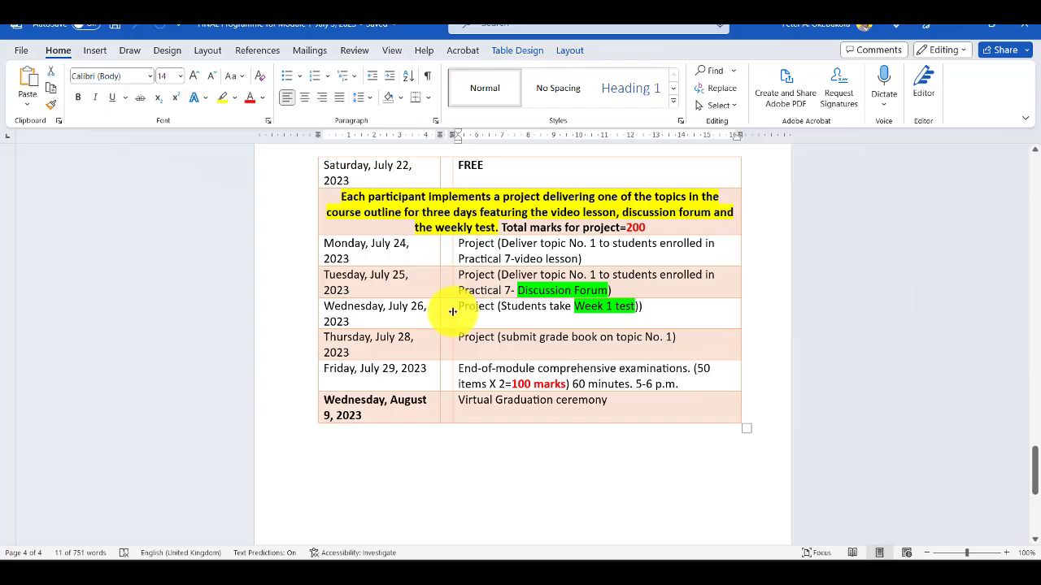
pyautogui.scroll(1, 440, 275)
pyautogui.scroll(1, 439, 275)
pyautogui.scroll(-2, 428, 332)
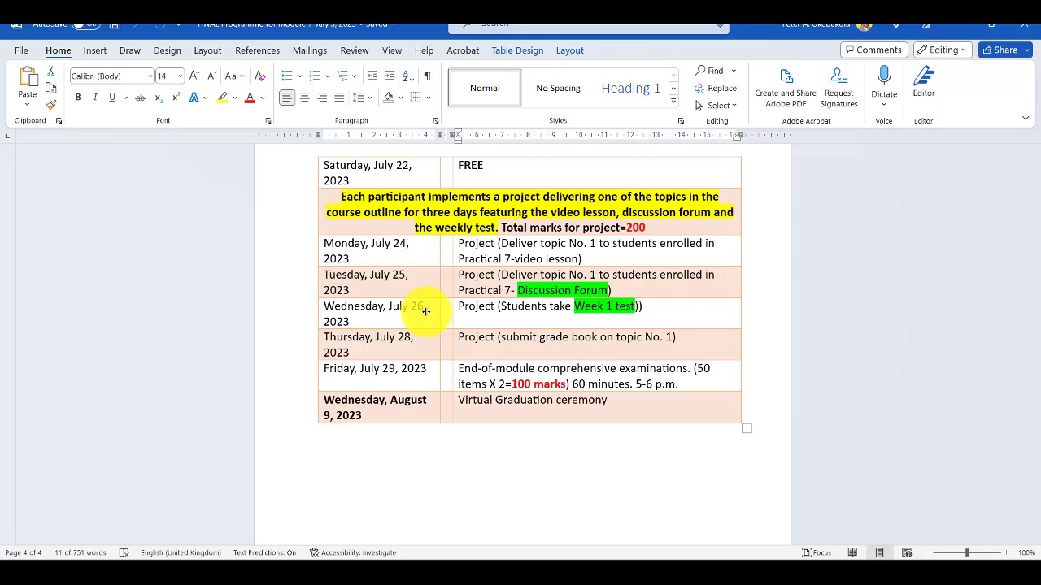
pyautogui.hotkey('alt', 'Tab')
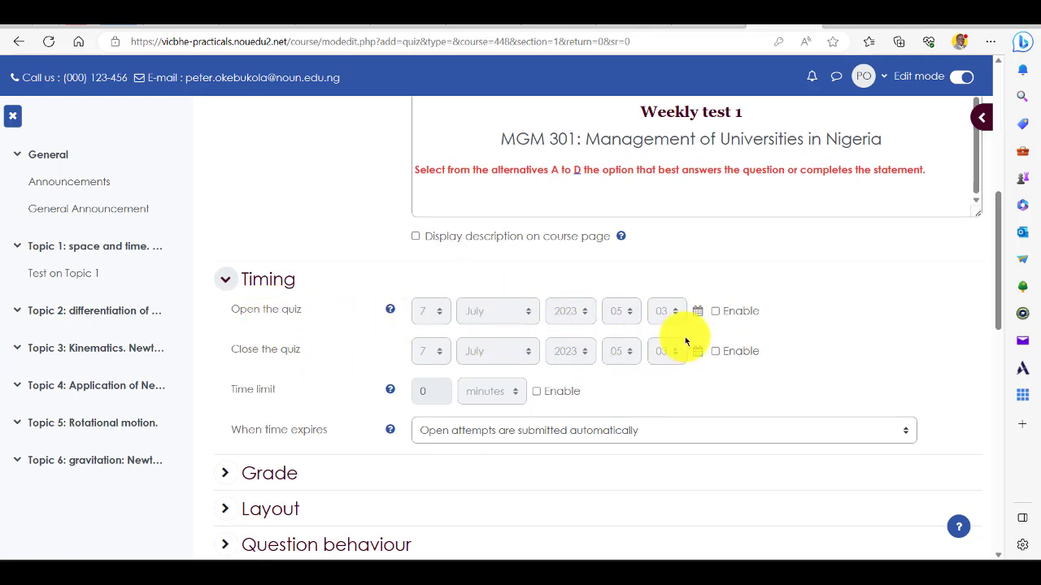
# - Enable the quiz's opening date and set its day to 26
pyautogui.click(714, 312)
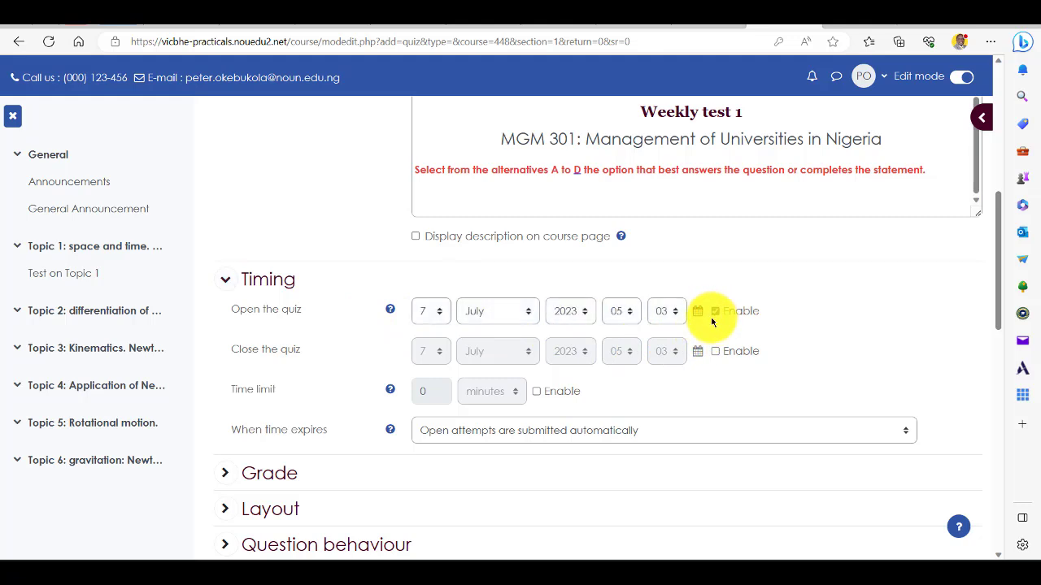
pyautogui.click(439, 317)
pyautogui.scroll(-3, 431, 254)
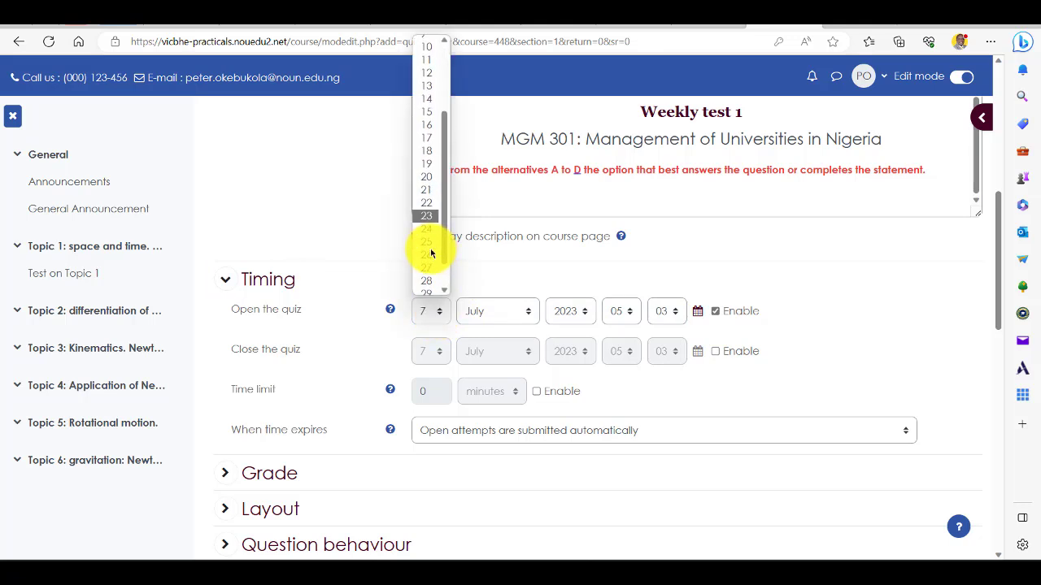
pyautogui.click(425, 254)
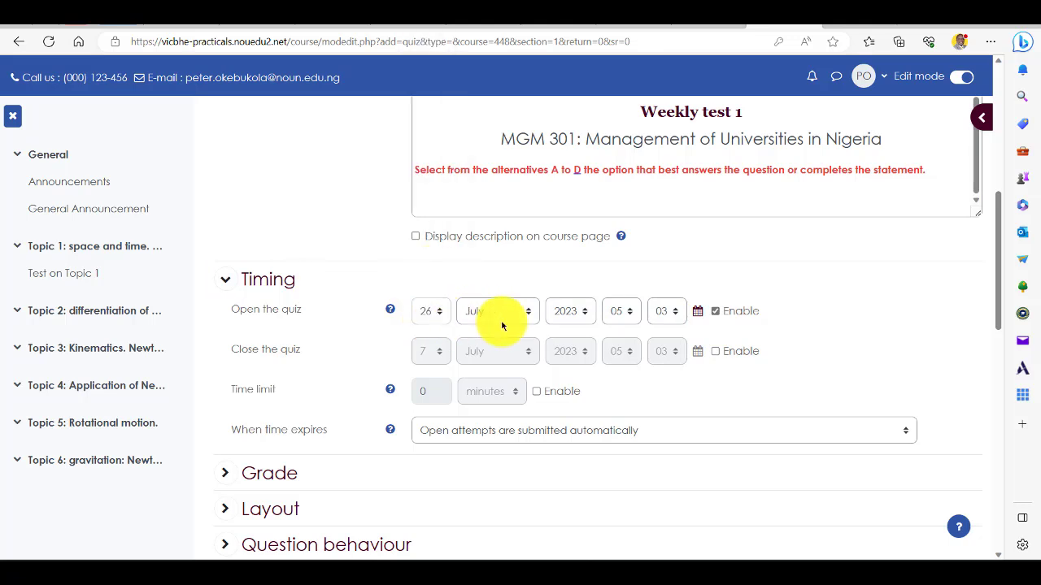
# - Set the quiz's opening time to 08:00
pyautogui.click(622, 311)
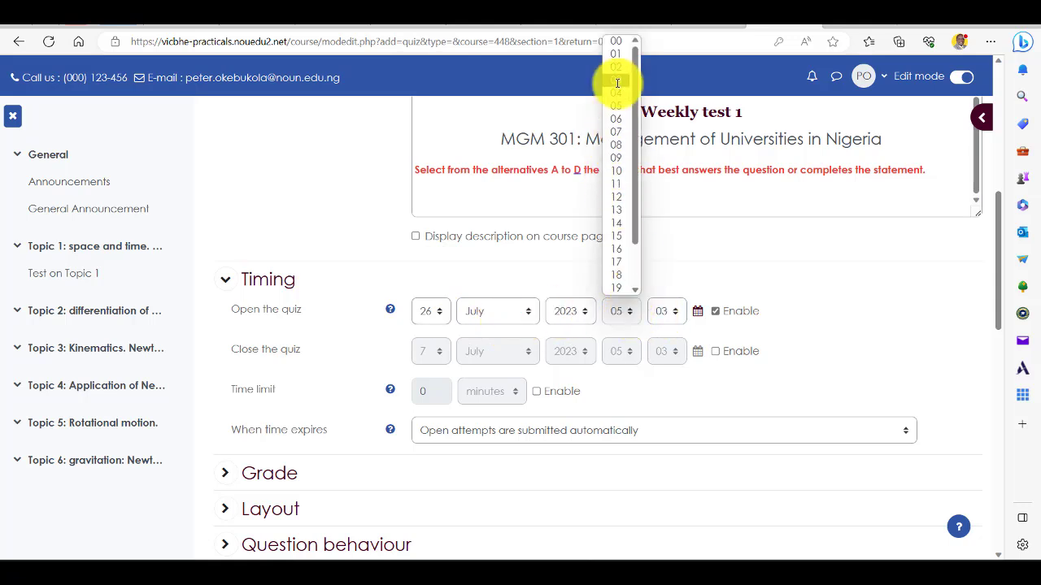
pyautogui.click(615, 145)
pyautogui.click(668, 316)
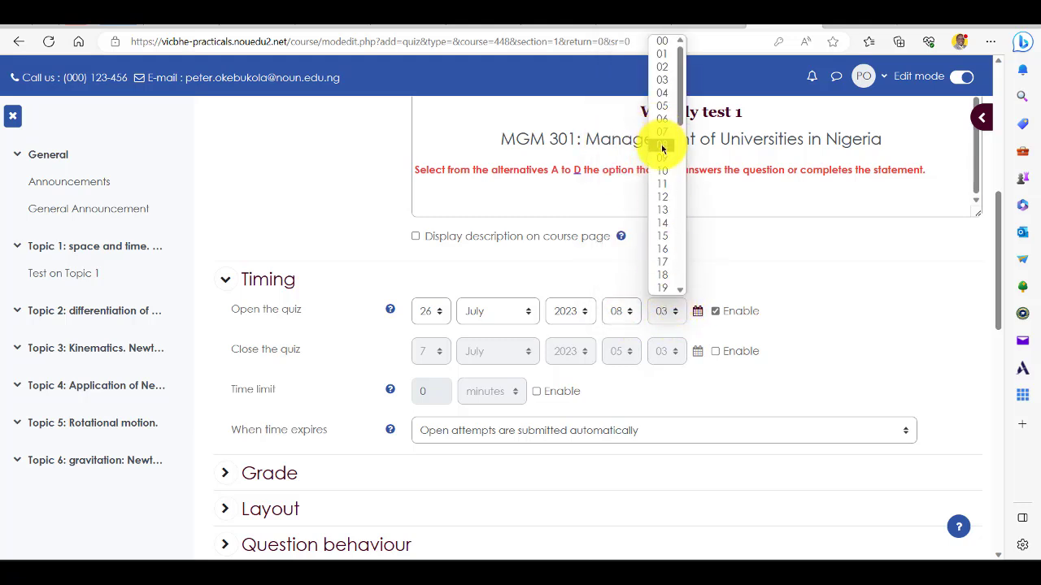
pyautogui.click(661, 147)
pyautogui.click(673, 316)
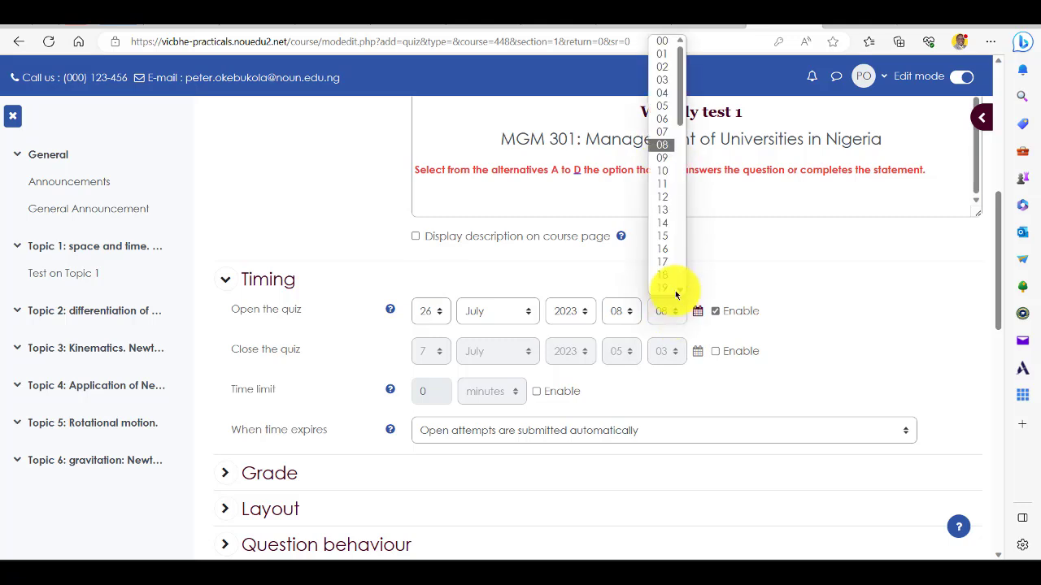
pyautogui.click(667, 45)
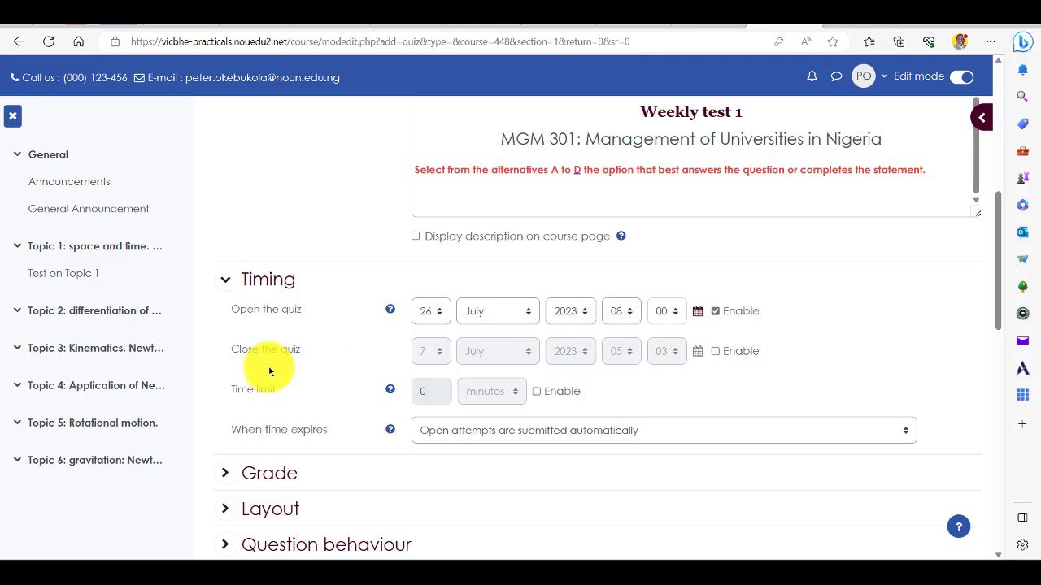
# - Enable the quiz's closing date and set it to day 26 at 10:00
pyautogui.click(715, 352)
pyautogui.click(436, 356)
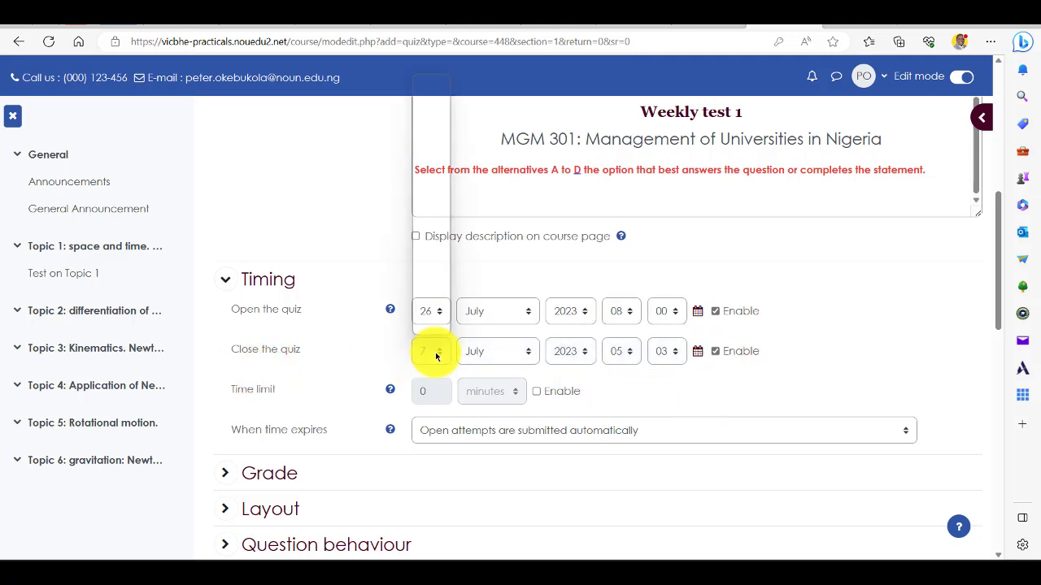
pyautogui.scroll(-2, 416, 294)
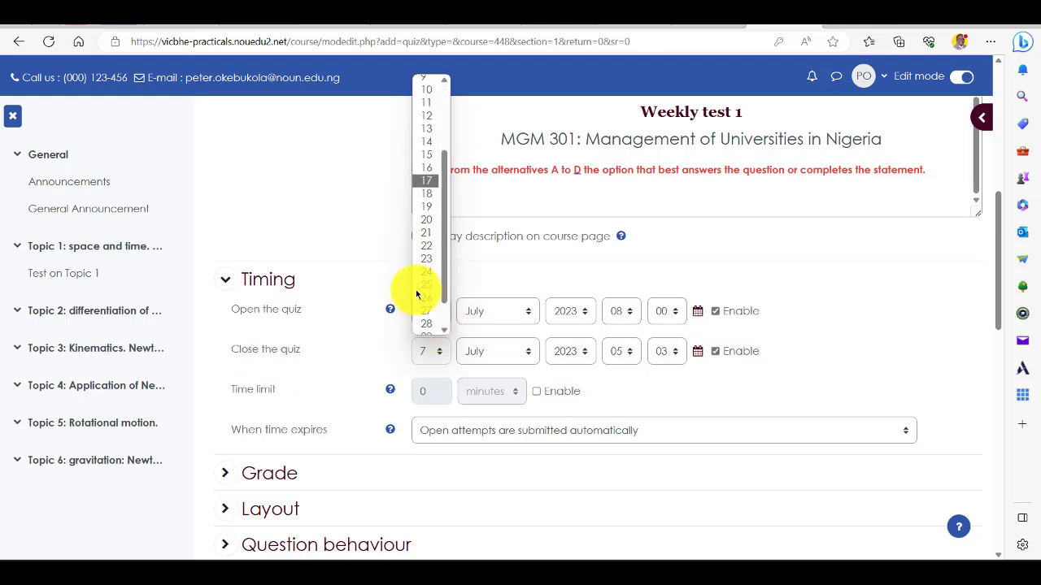
pyautogui.click(419, 288)
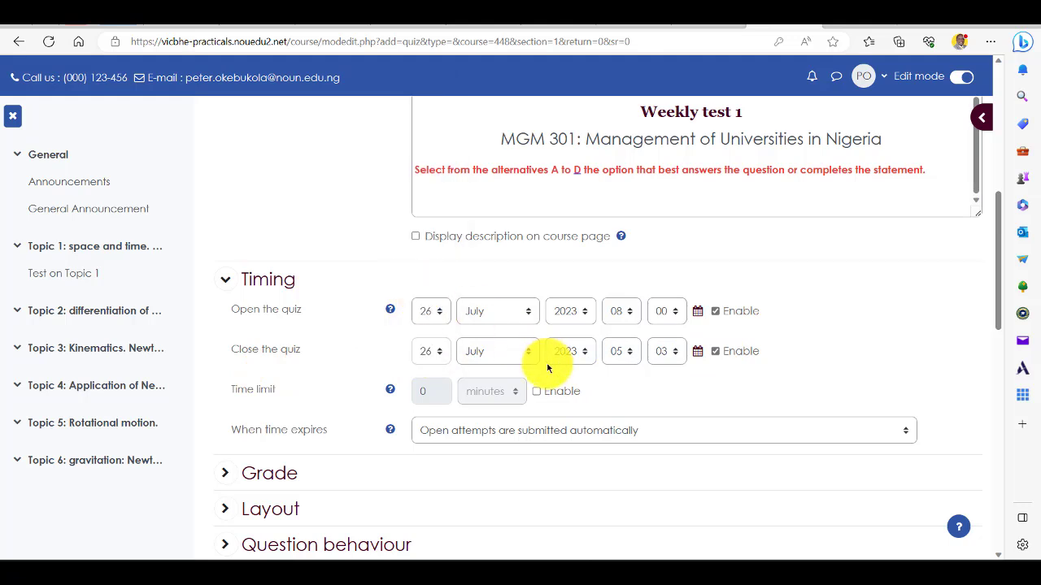
pyautogui.click(624, 353)
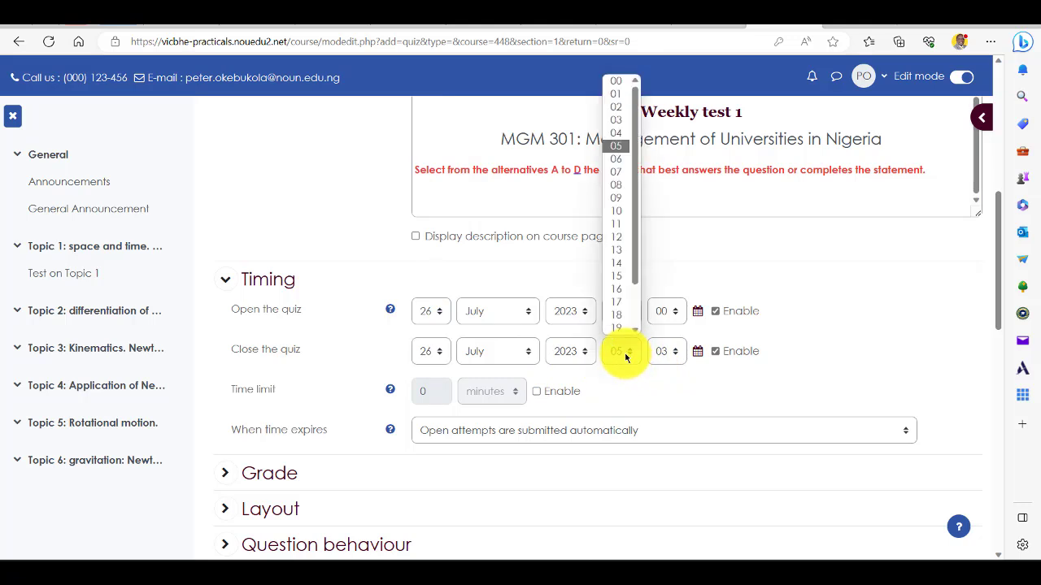
pyautogui.click(619, 213)
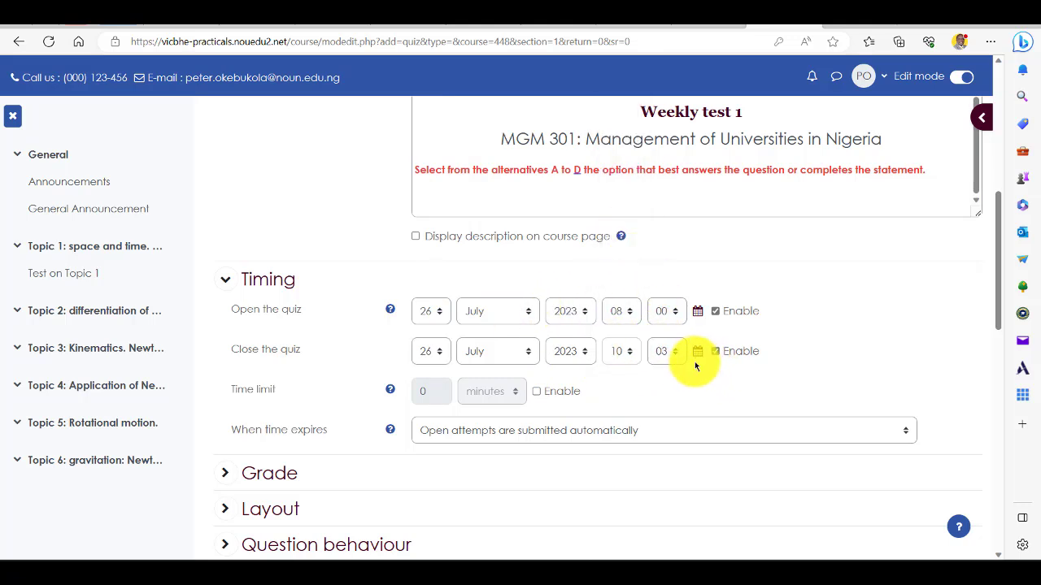
pyautogui.click(672, 355)
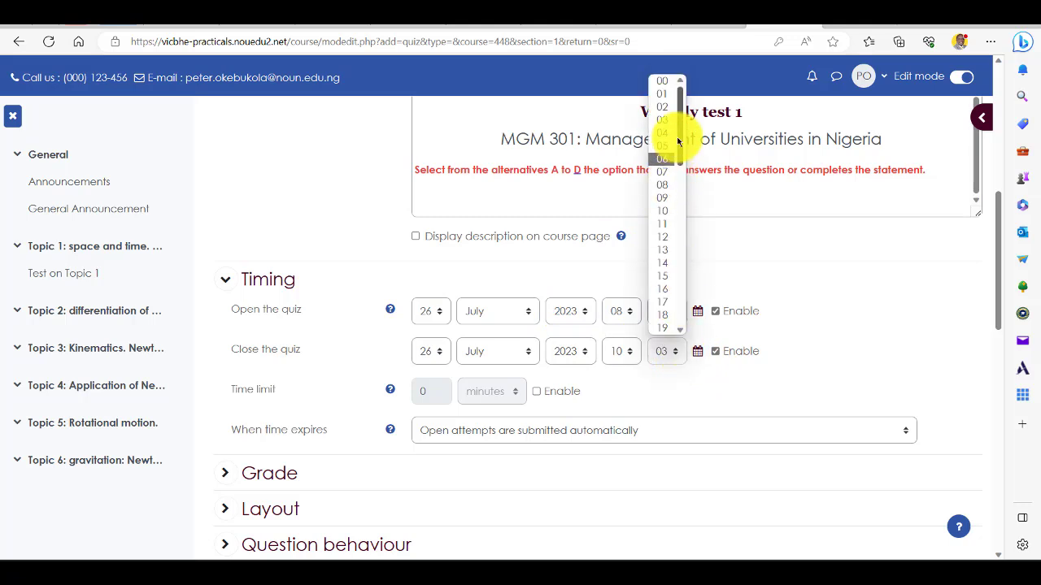
pyautogui.click(664, 80)
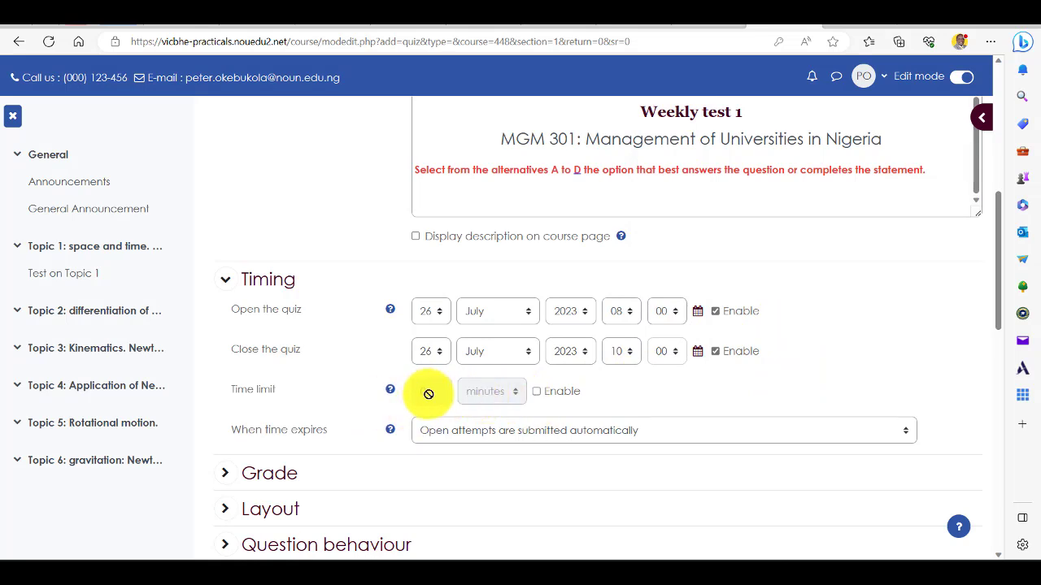
# - Enable the quiz's time limit and set it to 15 minutes
pyautogui.click(537, 392)
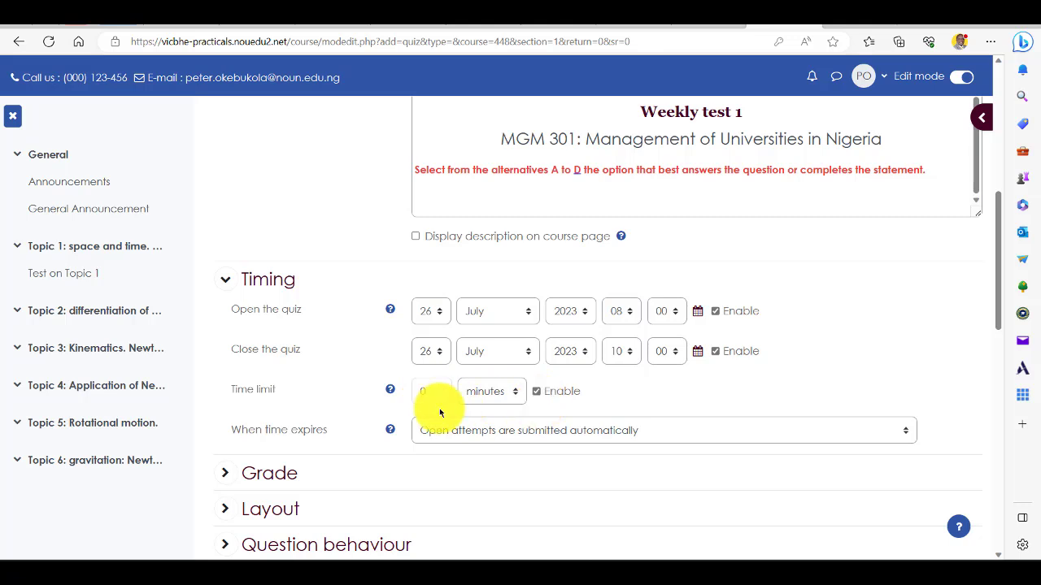
pyautogui.moveTo(428, 391); pyautogui.dragTo(420, 393)
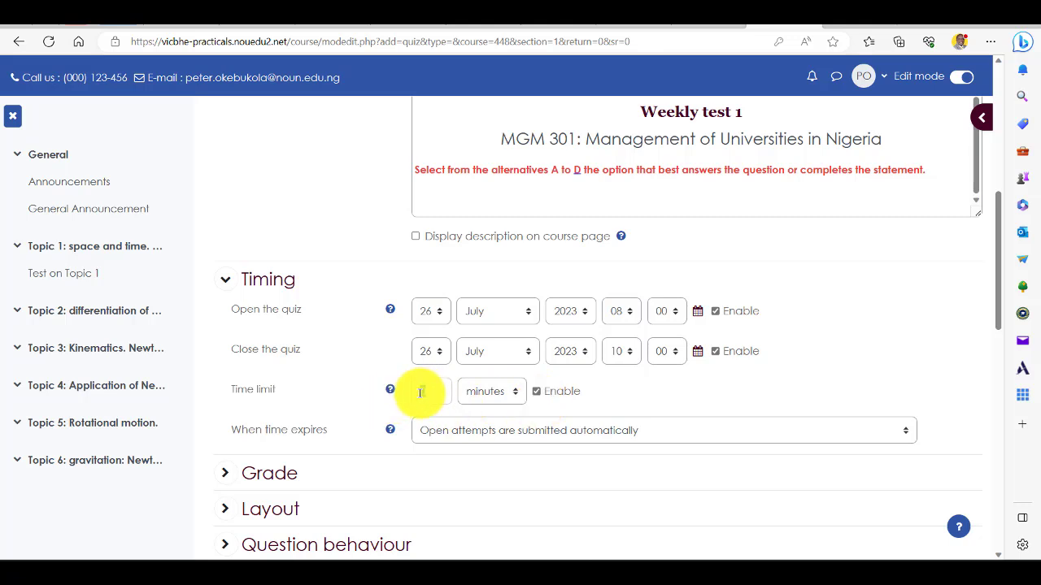
pyautogui.write('15')
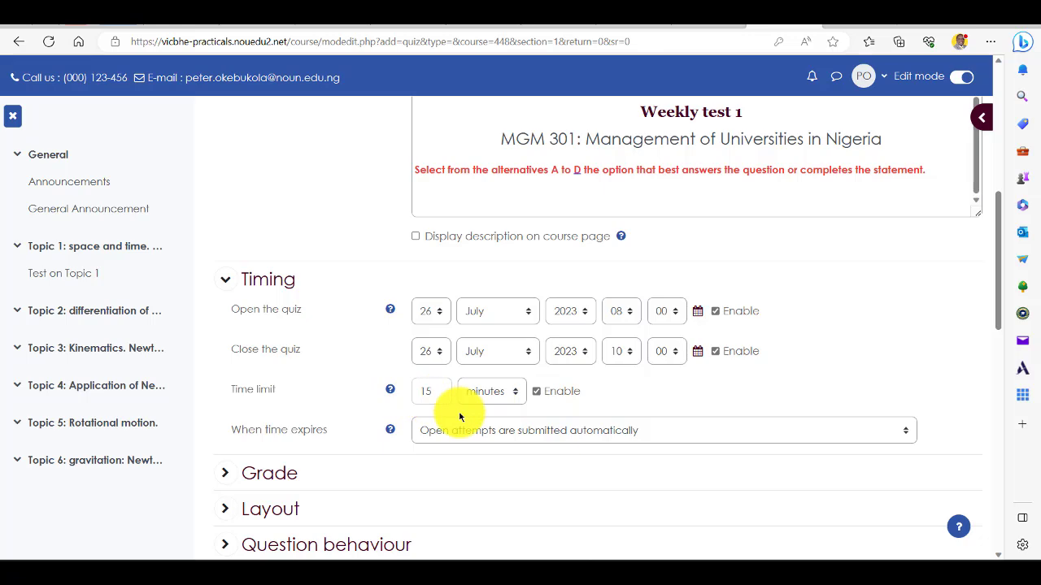
# - Read the help for the time-expiry setting and choose "Open attempts are submitted automatically"
pyautogui.scroll(-3, 424, 426)
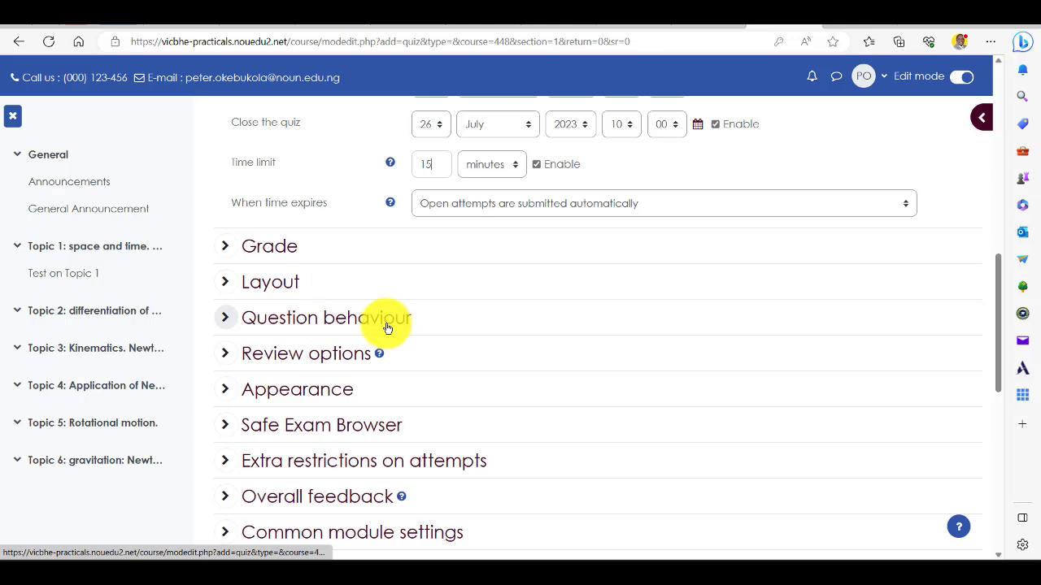
pyautogui.scroll(1, 400, 329)
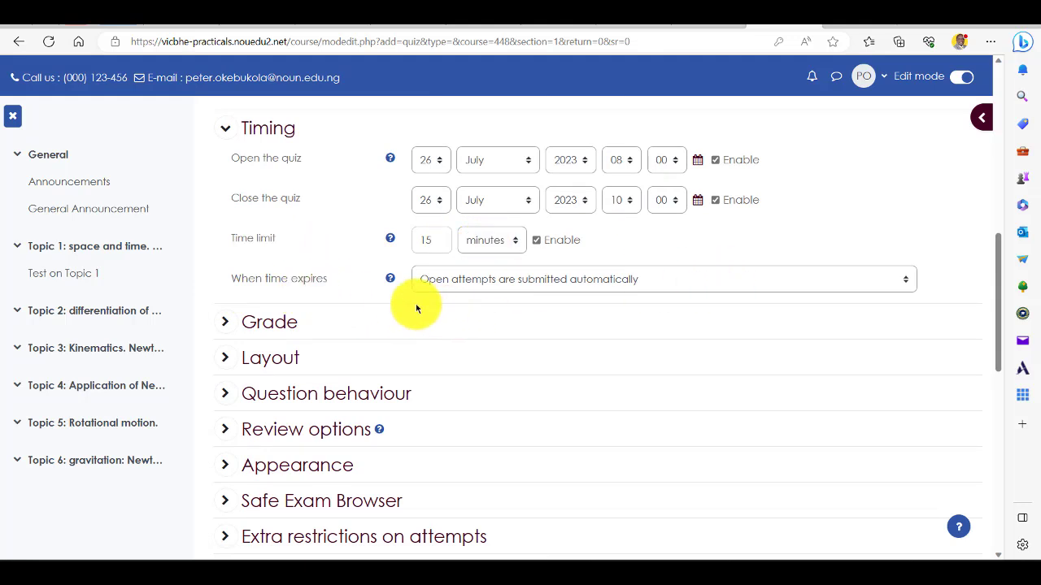
pyautogui.click(390, 280)
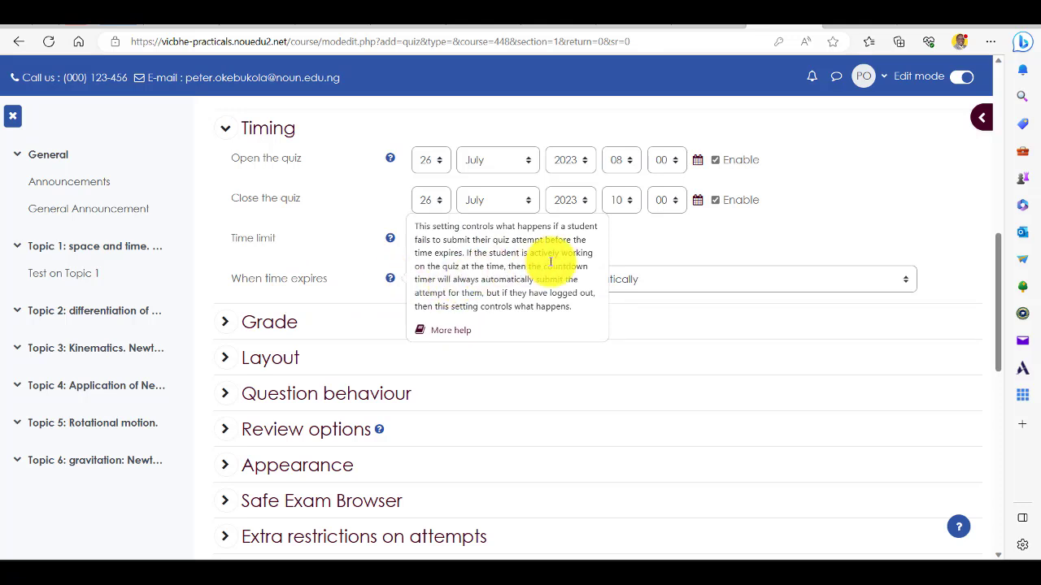
pyautogui.click(684, 247)
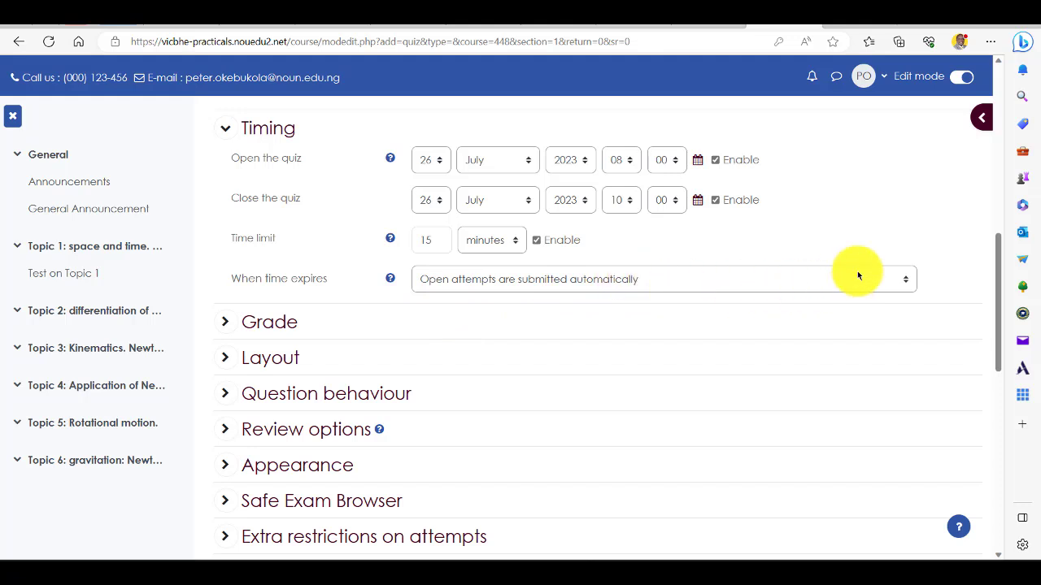
pyautogui.click(810, 278)
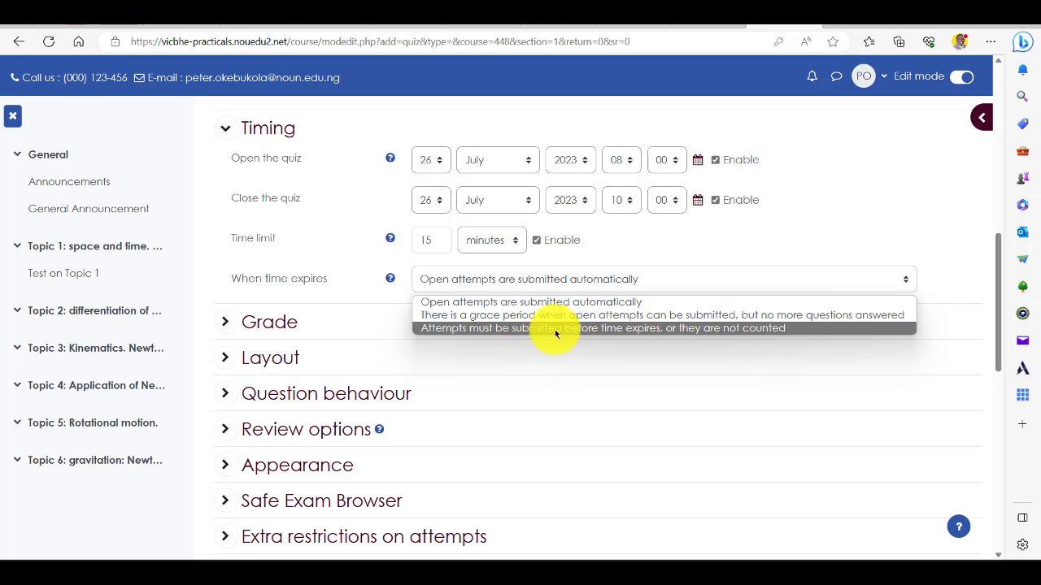
pyautogui.click(518, 298)
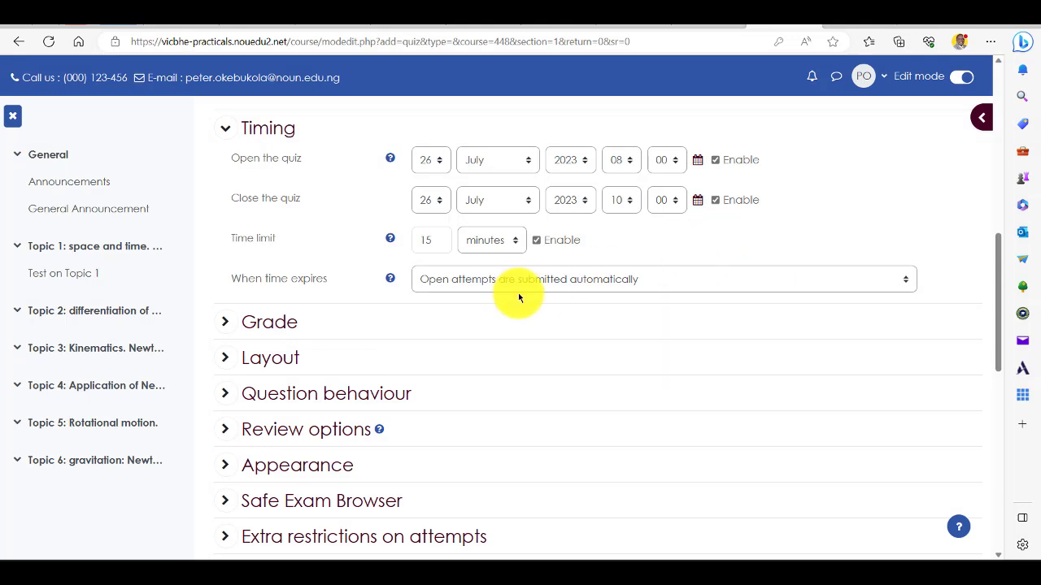
# - Expand the Grade settings and limit the attempts allowed to 1
pyautogui.click(267, 325)
pyautogui.scroll(-2, 718, 440)
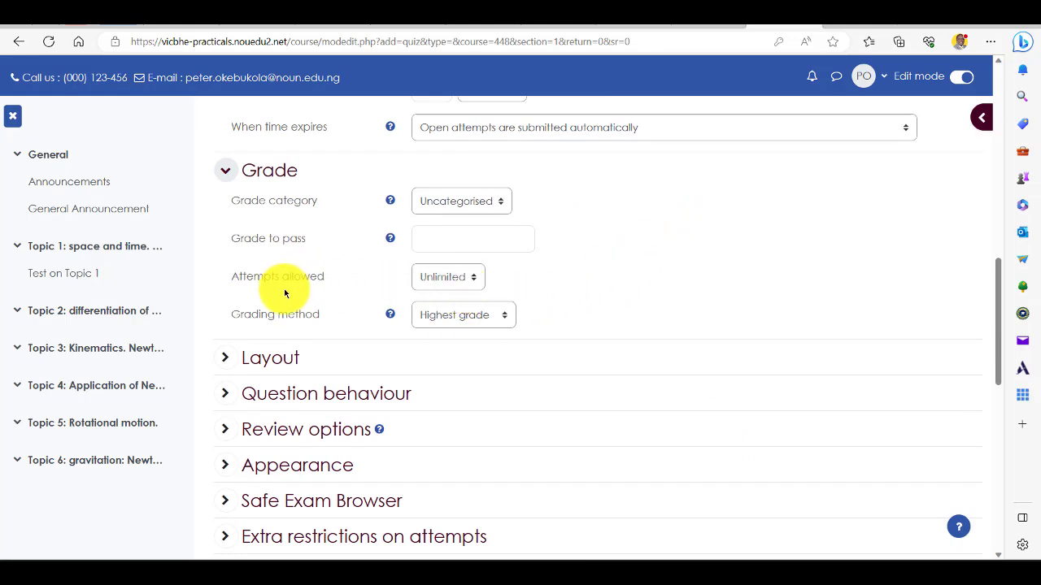
pyautogui.click(475, 282)
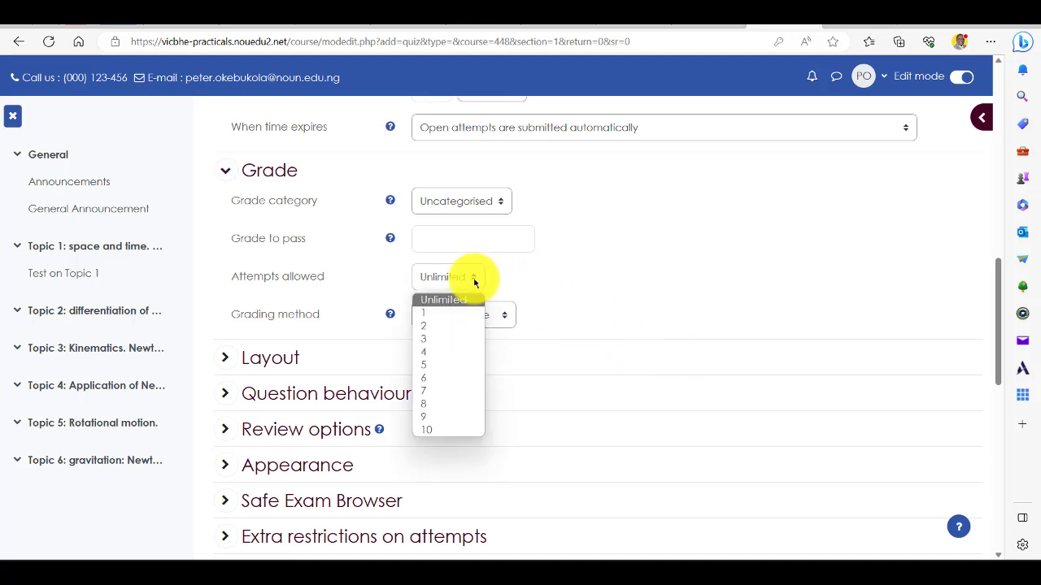
pyautogui.click(436, 312)
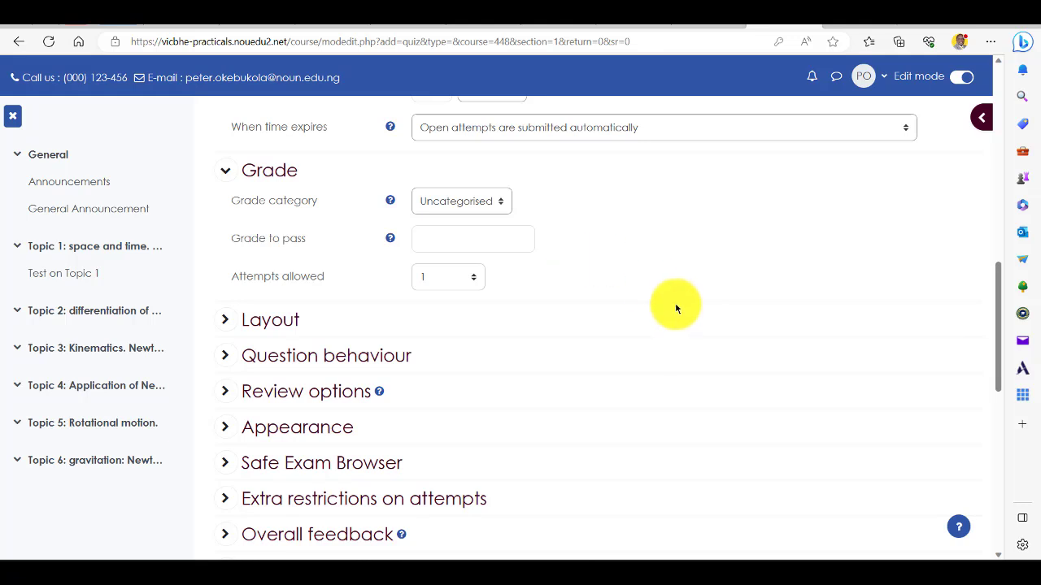
# - Expand the Layout settings and start a new page every 5 questions
pyautogui.click(274, 319)
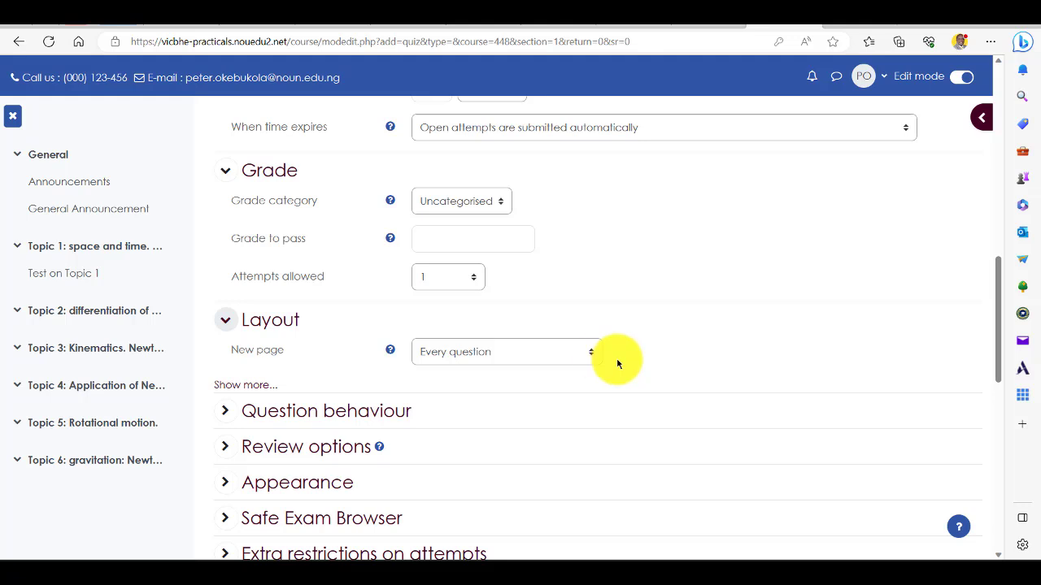
pyautogui.click(590, 357)
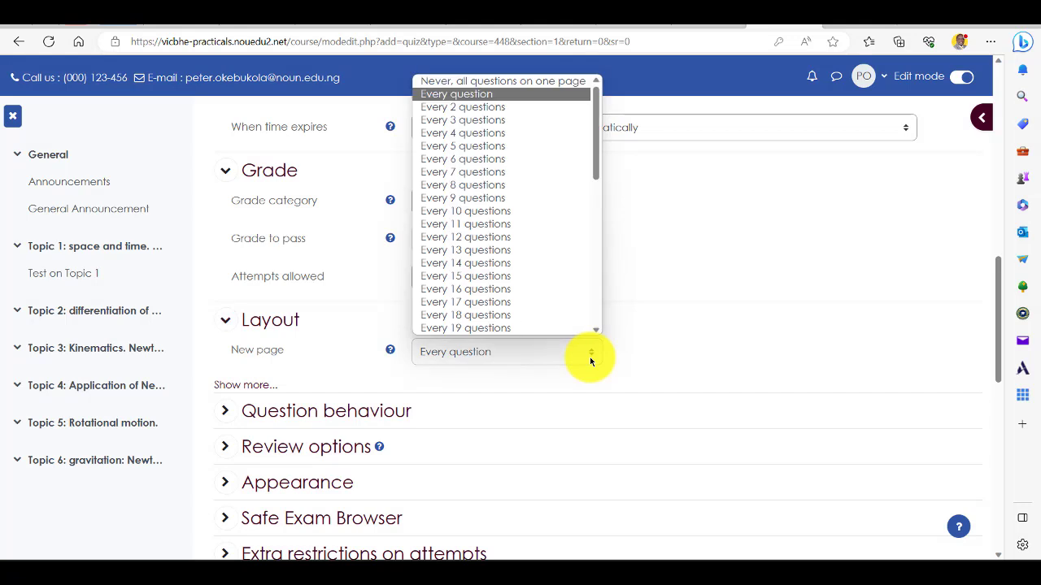
pyautogui.click(486, 146)
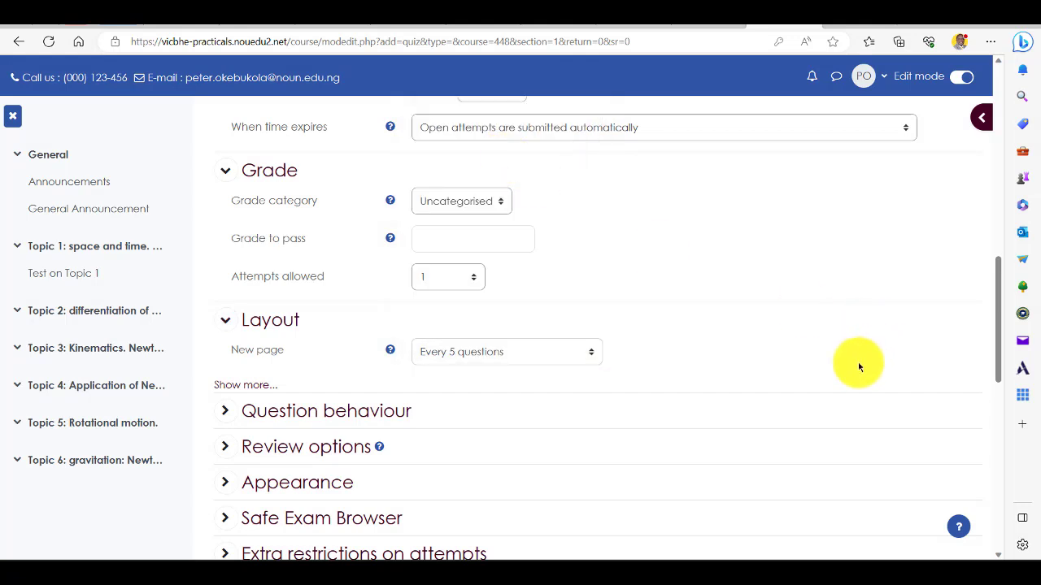
# - Expand the Question behaviour settings and check the shuffle and feedback options
pyautogui.scroll(-2, 778, 395)
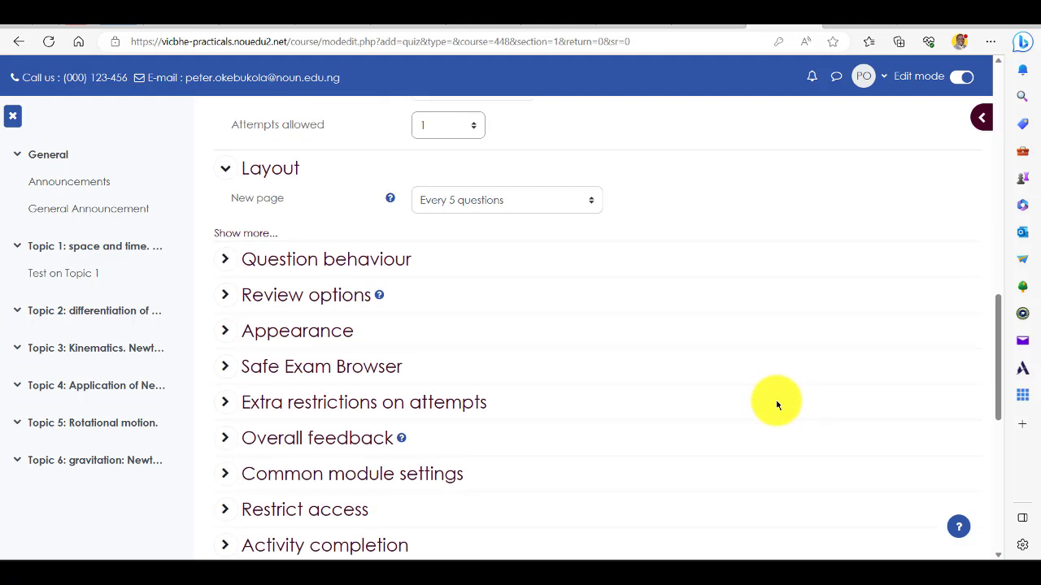
pyautogui.click(396, 271)
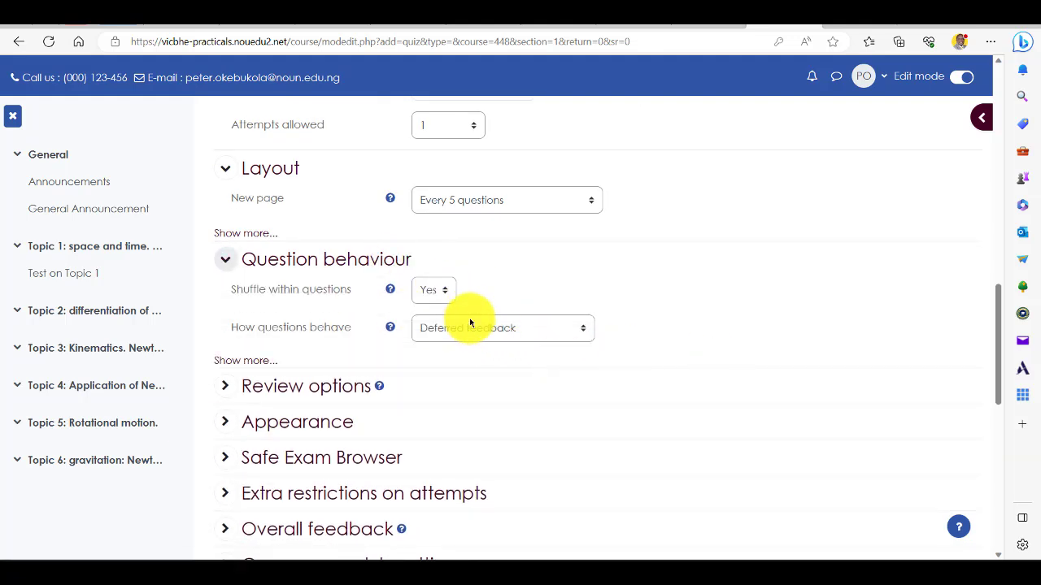
pyautogui.scroll(-1, 624, 425)
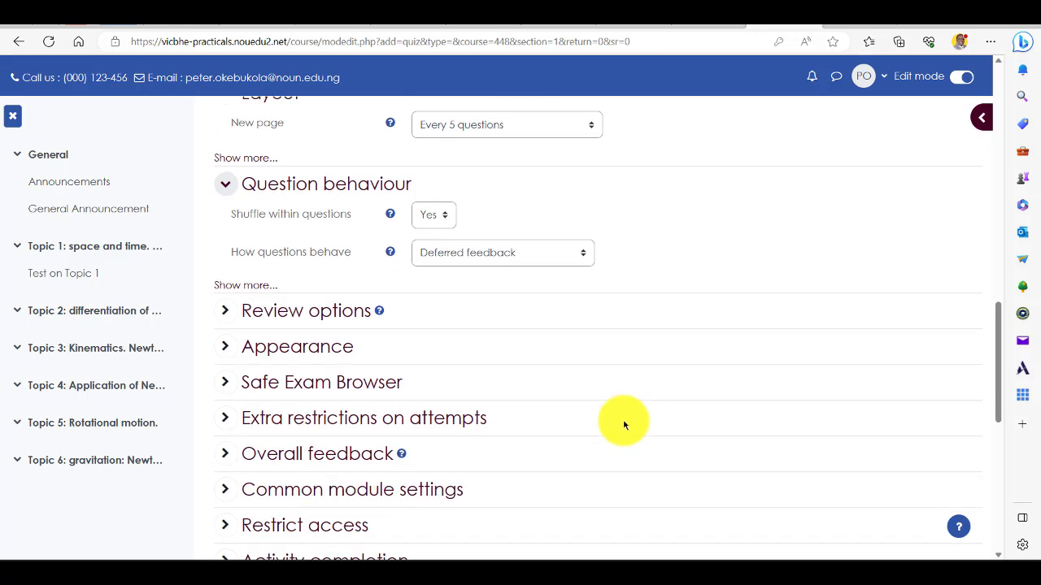
# - In the Review options, hide the right answer both immediately after the attempt and while the quiz is still open
pyautogui.click(341, 312)
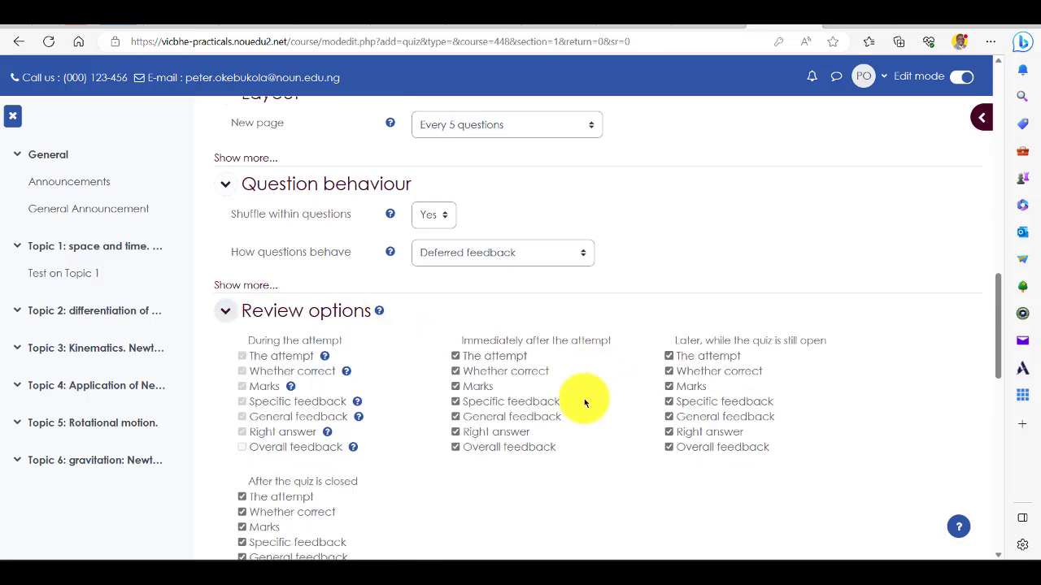
pyautogui.scroll(-2, 584, 401)
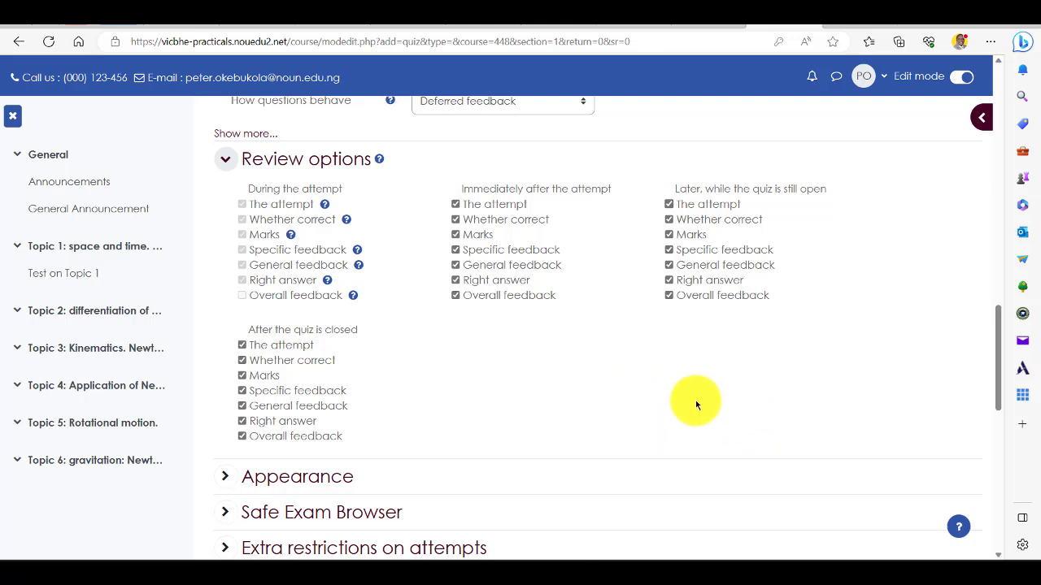
pyautogui.click(455, 281)
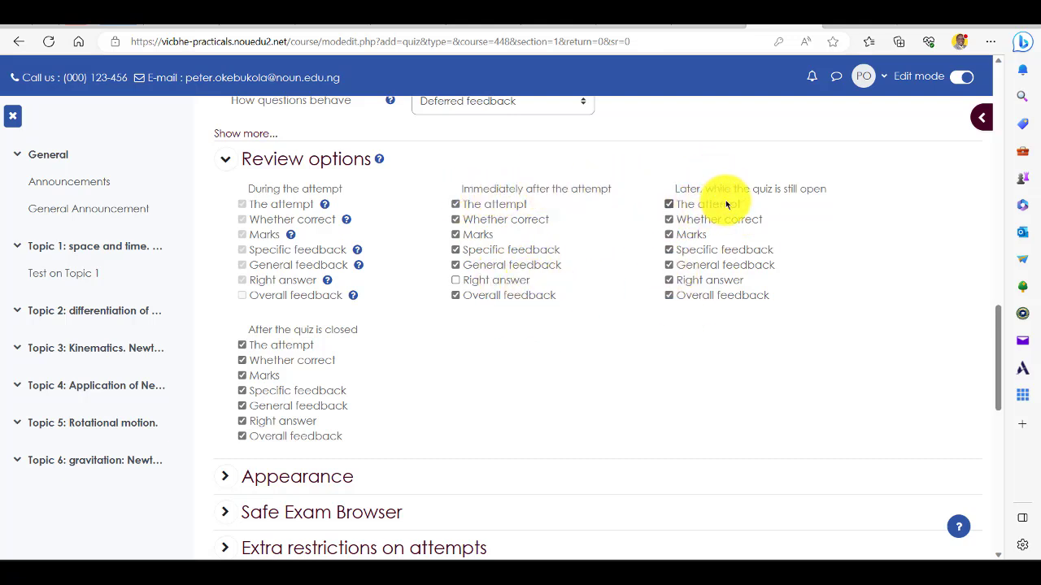
pyautogui.click(668, 280)
# - Expand the quiz's Appearance settings below the review options
pyautogui.scroll(-1, 456, 390)
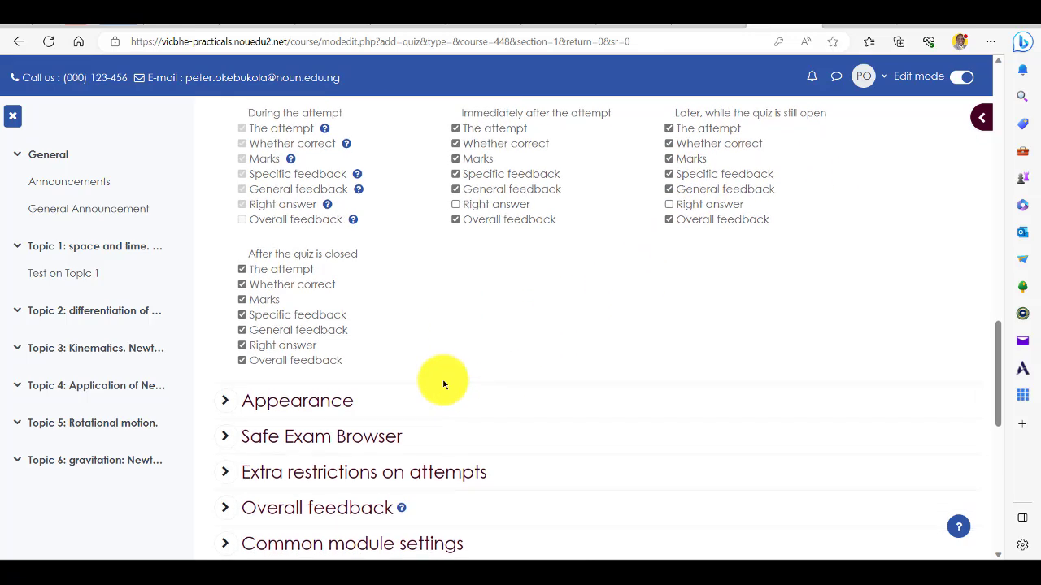
pyautogui.scroll(-2, 363, 328)
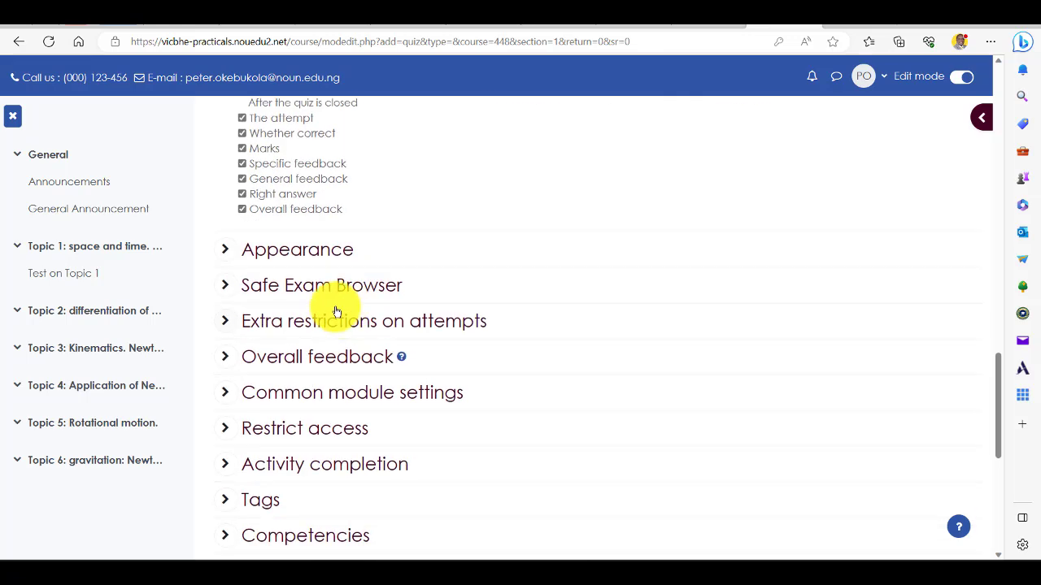
pyautogui.click(314, 248)
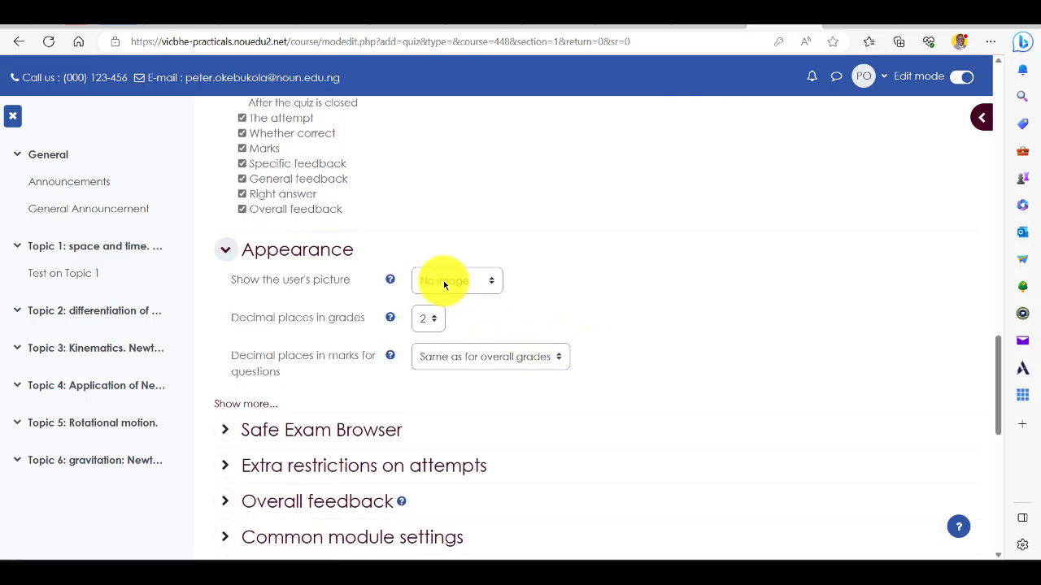
# - Save the new quiz's settings and return to the course page
pyautogui.scroll(-2, 609, 295)
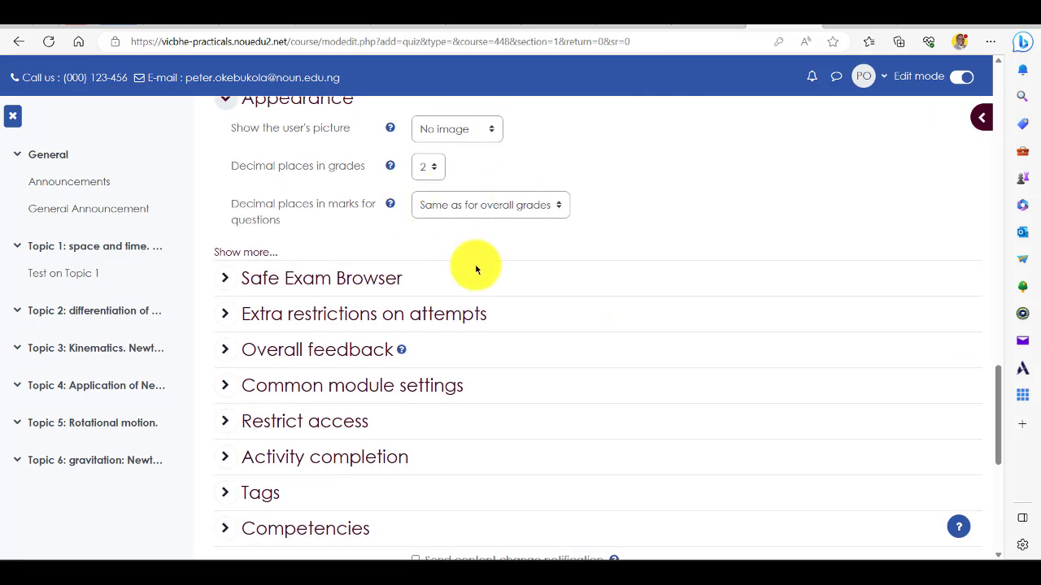
pyautogui.scroll(-1, 715, 300)
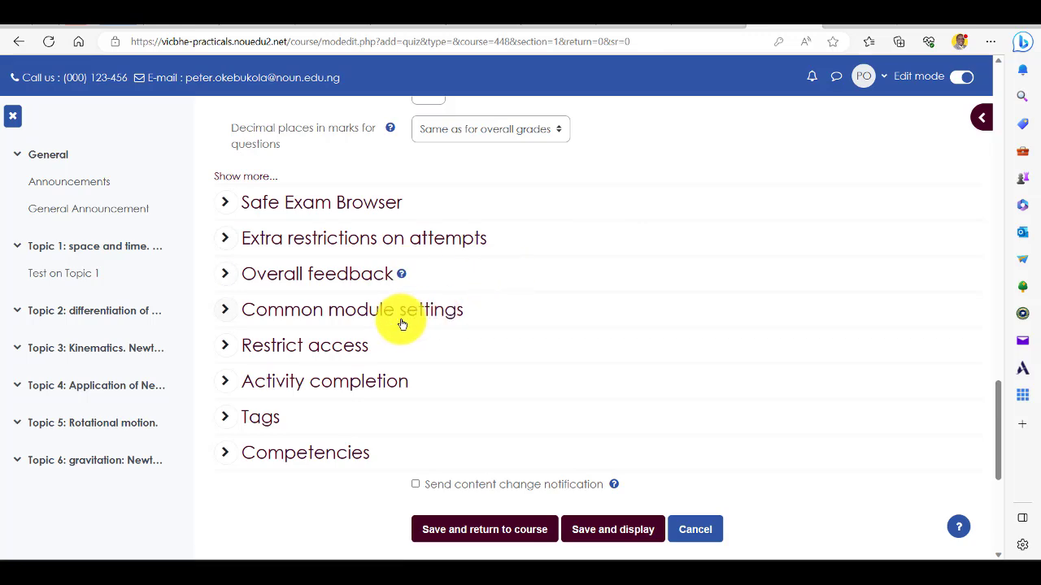
pyautogui.scroll(-1, 530, 323)
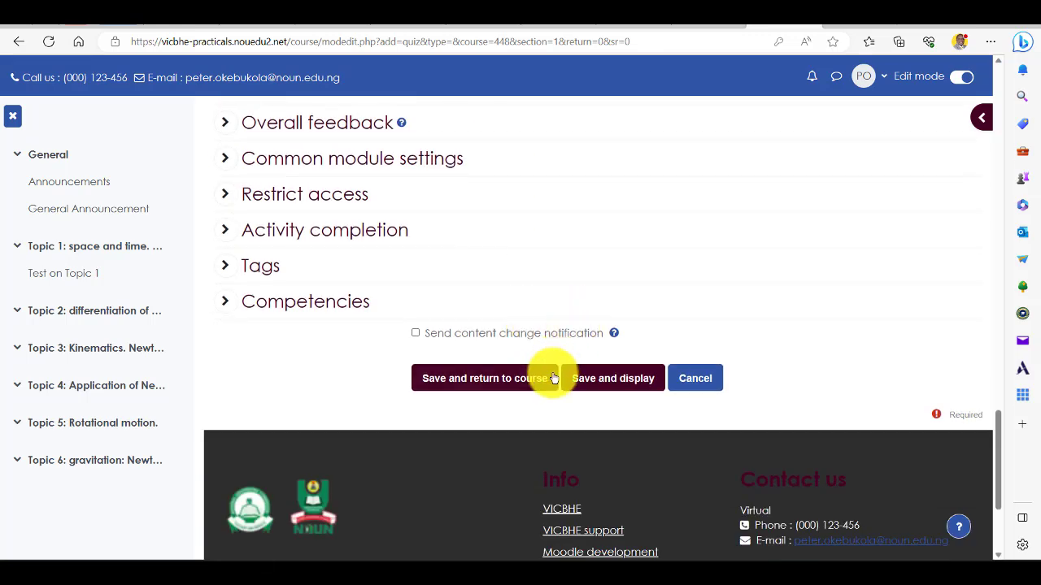
pyautogui.click(485, 384)
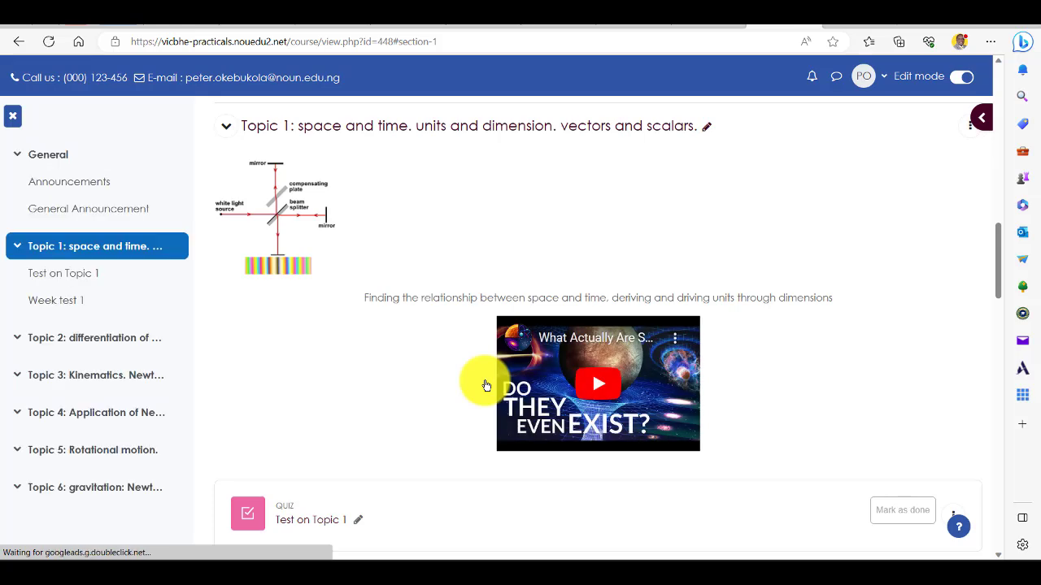
# - Rename the Week test 1 quiz in Topic 1 as "Week 1 test"
pyautogui.scroll(-3, 835, 347)
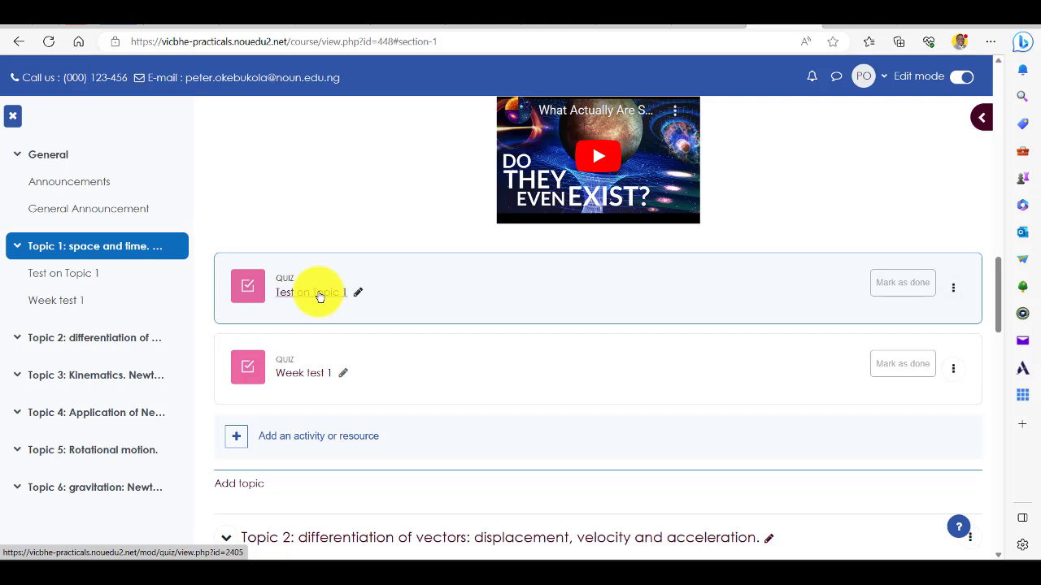
pyautogui.click(342, 377)
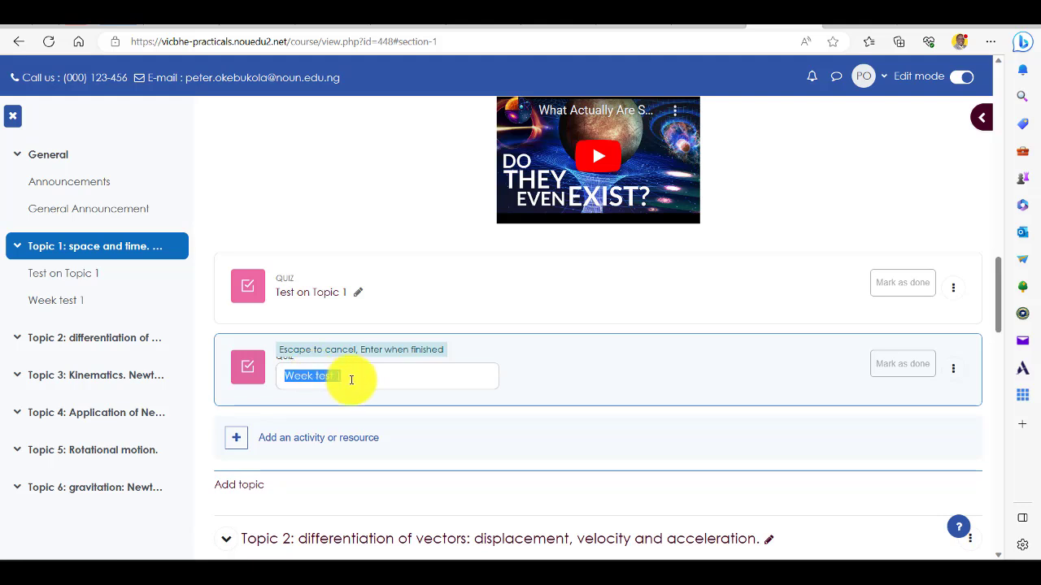
pyautogui.click(333, 375)
pyautogui.moveTo(335, 376); pyautogui.dragTo(310, 375)
pyautogui.write('1 test')
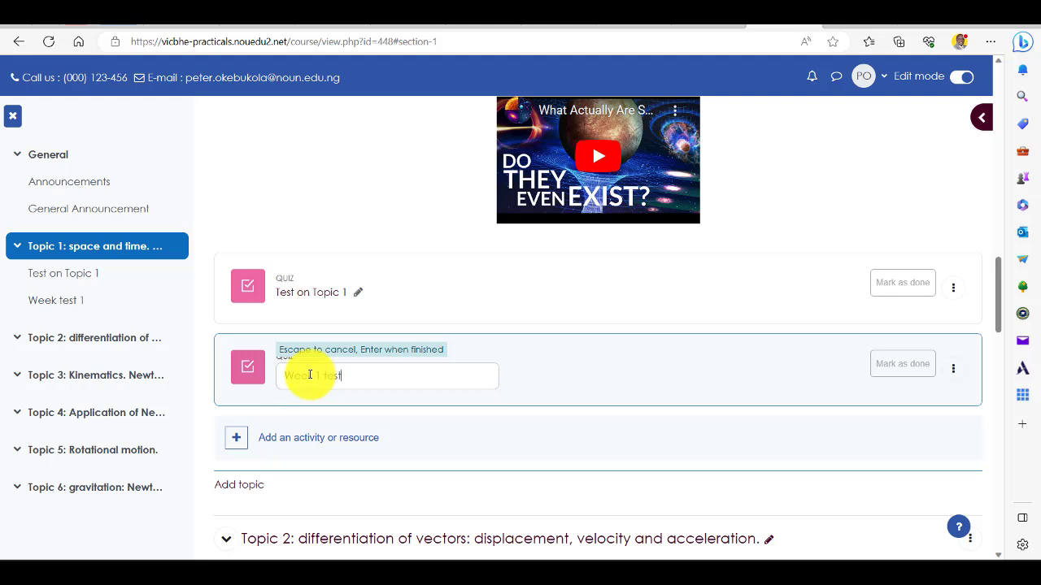
pyautogui.press('Escape')
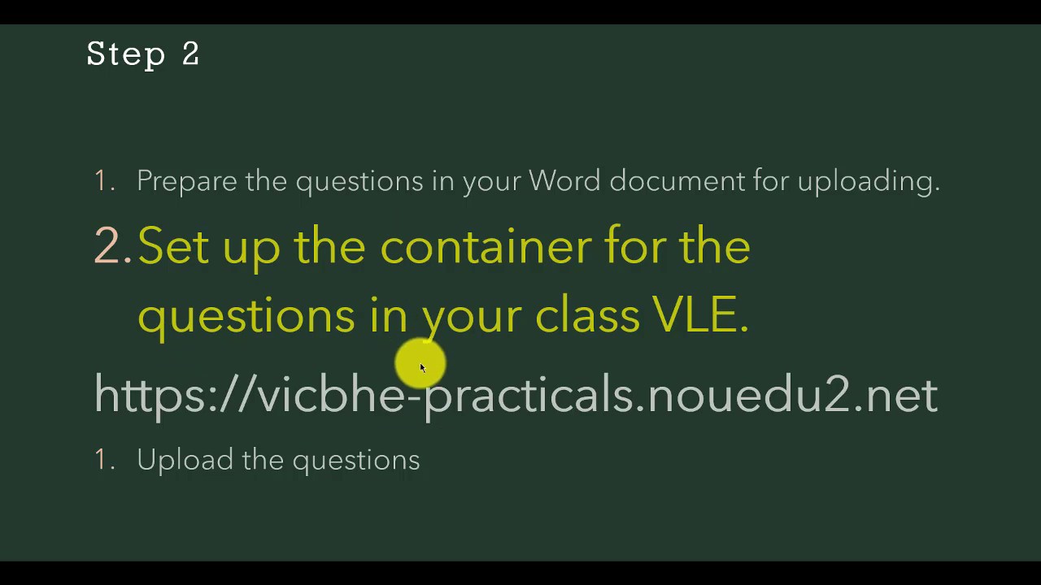
pyautogui.click(466, 399)
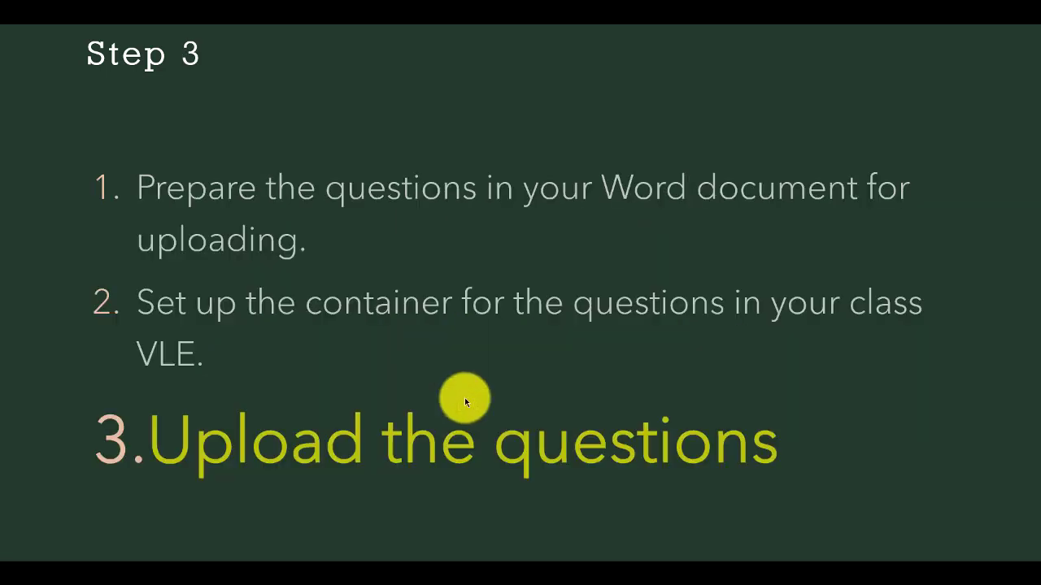
pyautogui.click(464, 399)
pyautogui.press('Left')
pyautogui.press('Left')
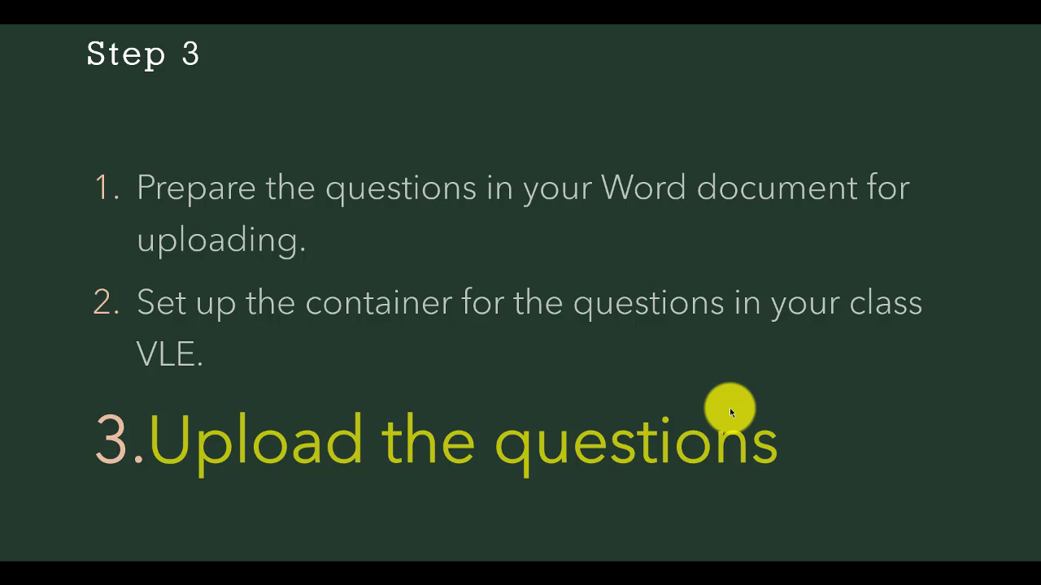
# - Switch back to the Moodle course in the browser and open the Week 1 test quiz
pyautogui.hotkey('alt', 'Tab')
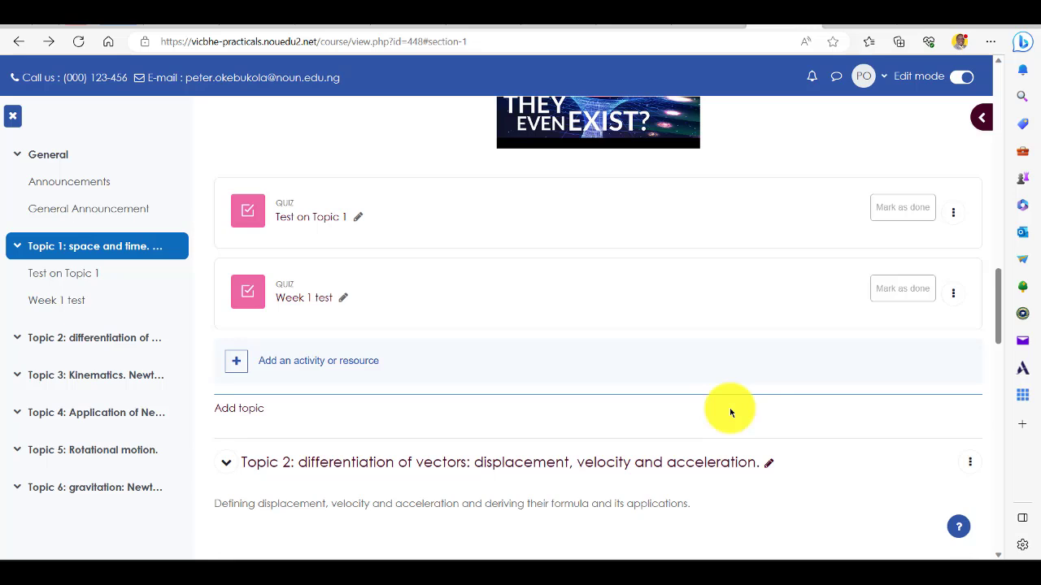
pyautogui.scroll(1, 531, 256)
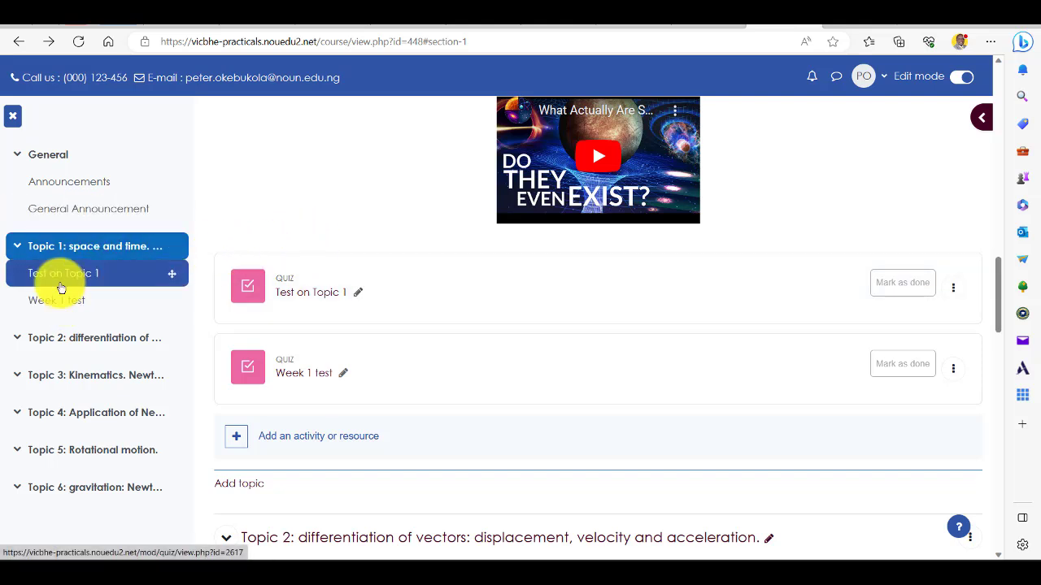
pyautogui.scroll(-2, 63, 292)
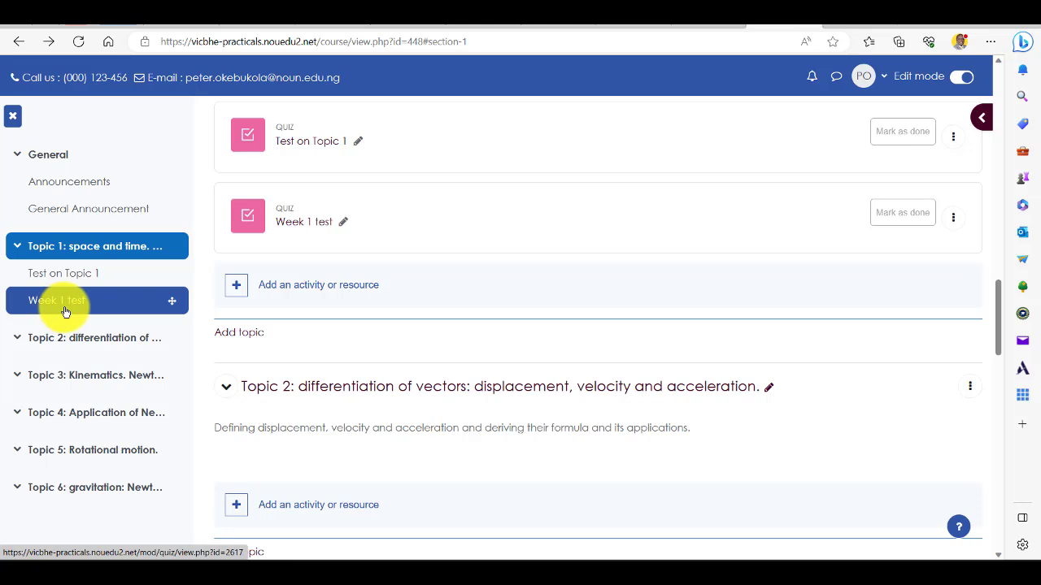
pyautogui.click(65, 313)
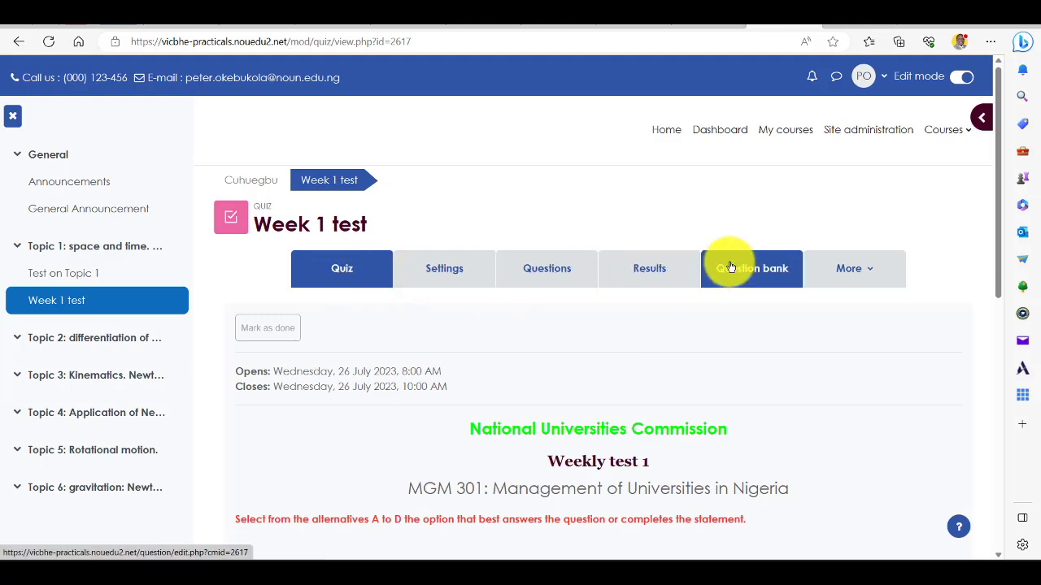
# - Open the question editing page of the Week 1 test quiz to add questions
pyautogui.click(876, 278)
pyautogui.click(518, 151)
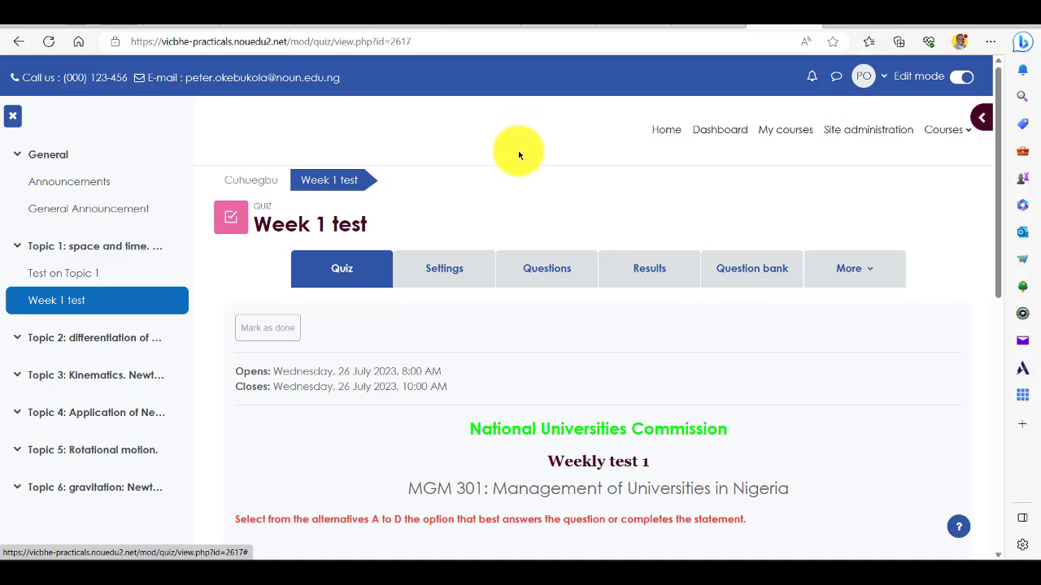
pyautogui.scroll(-2, 520, 203)
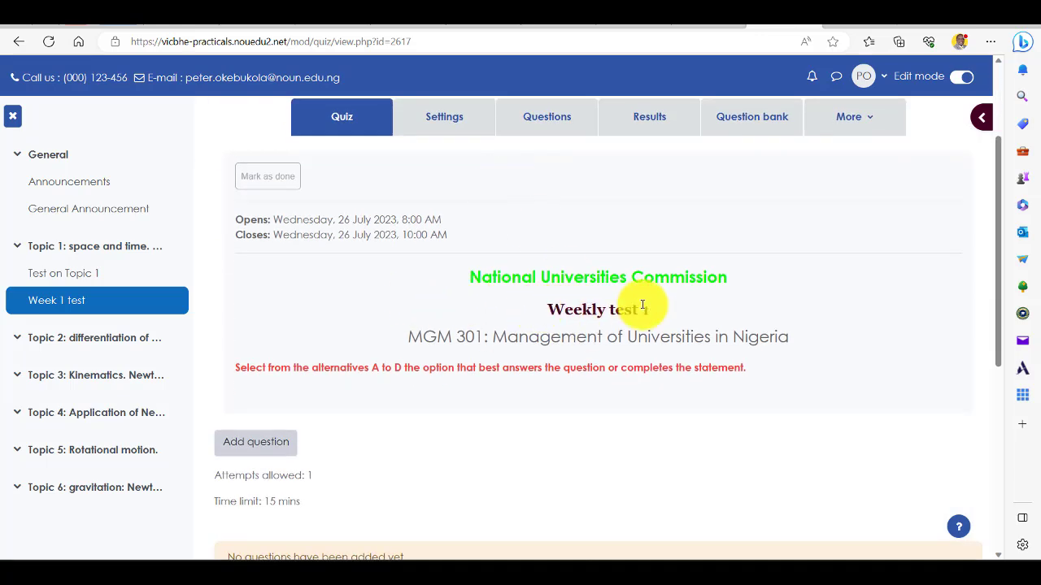
pyautogui.scroll(-2, 643, 298)
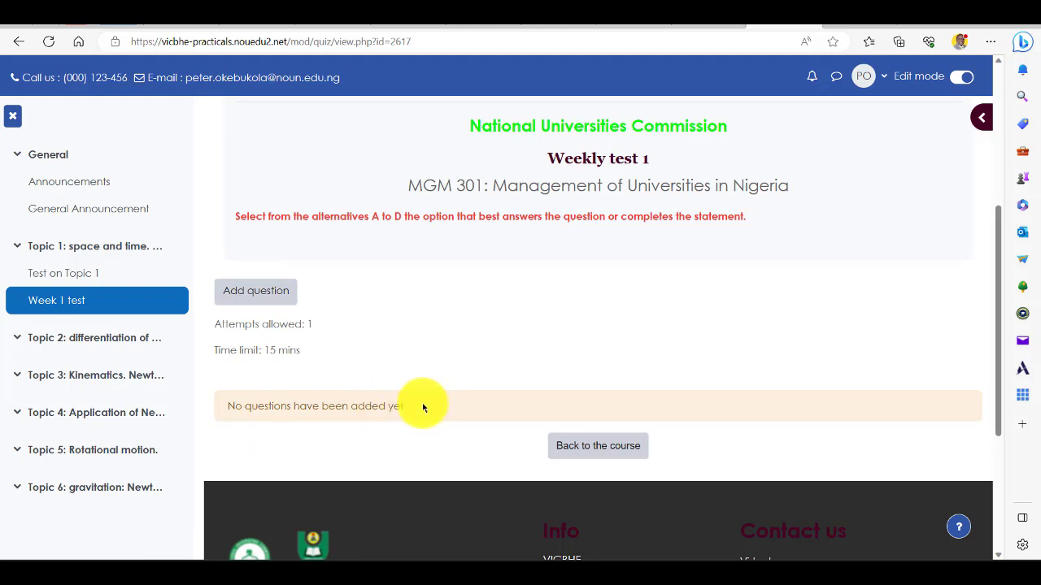
pyautogui.click(250, 300)
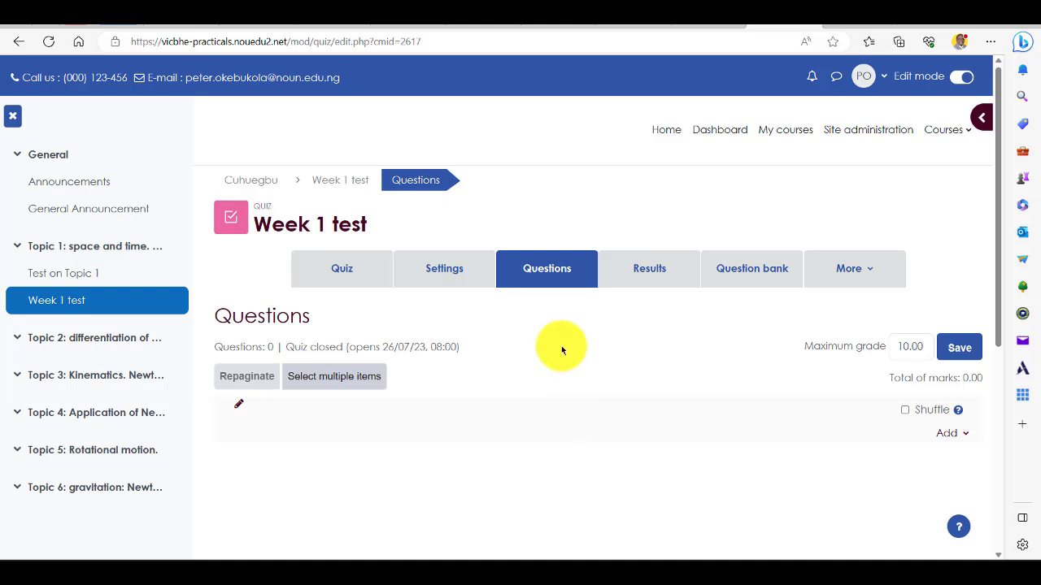
# - Add a new question of the Multiple choice type to the quiz
pyautogui.scroll(-3, 560, 341)
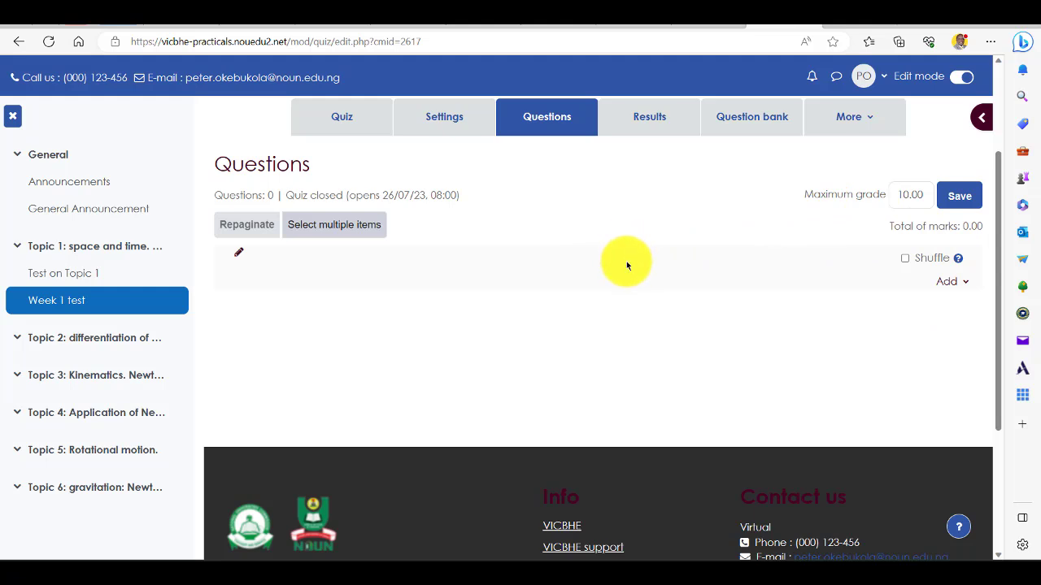
pyautogui.click(965, 286)
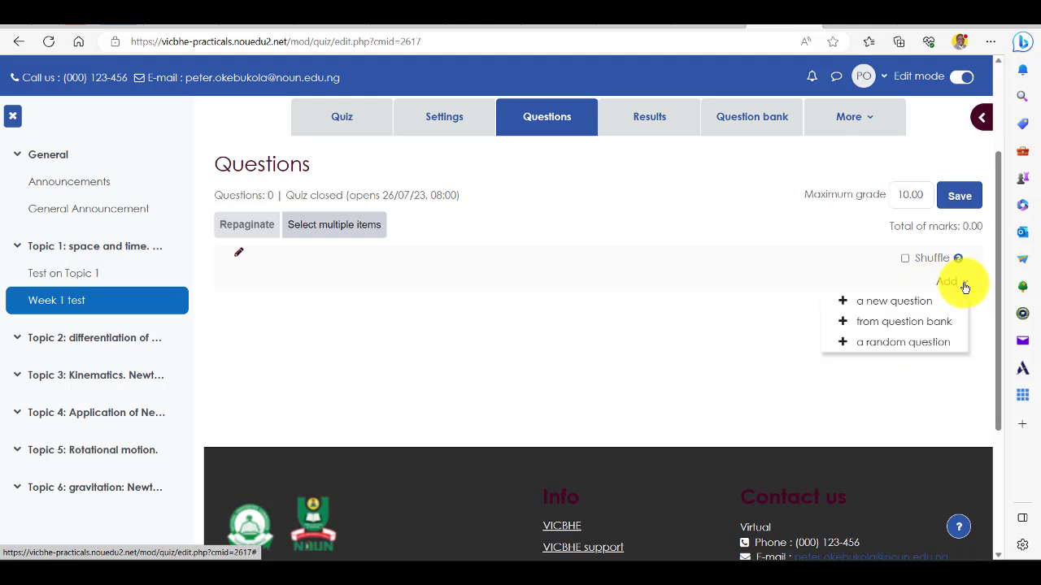
pyautogui.click(880, 303)
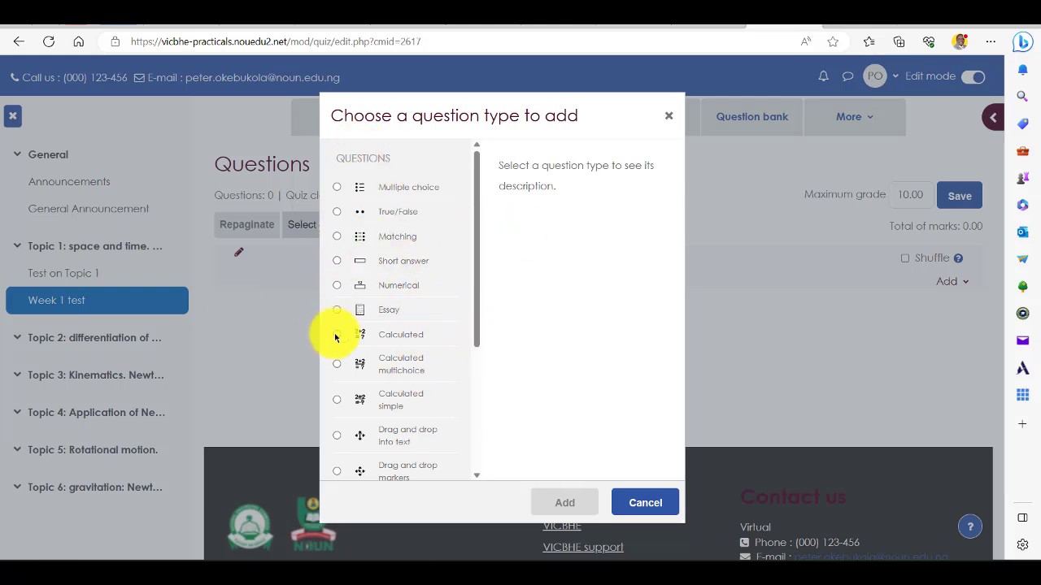
pyautogui.click(339, 191)
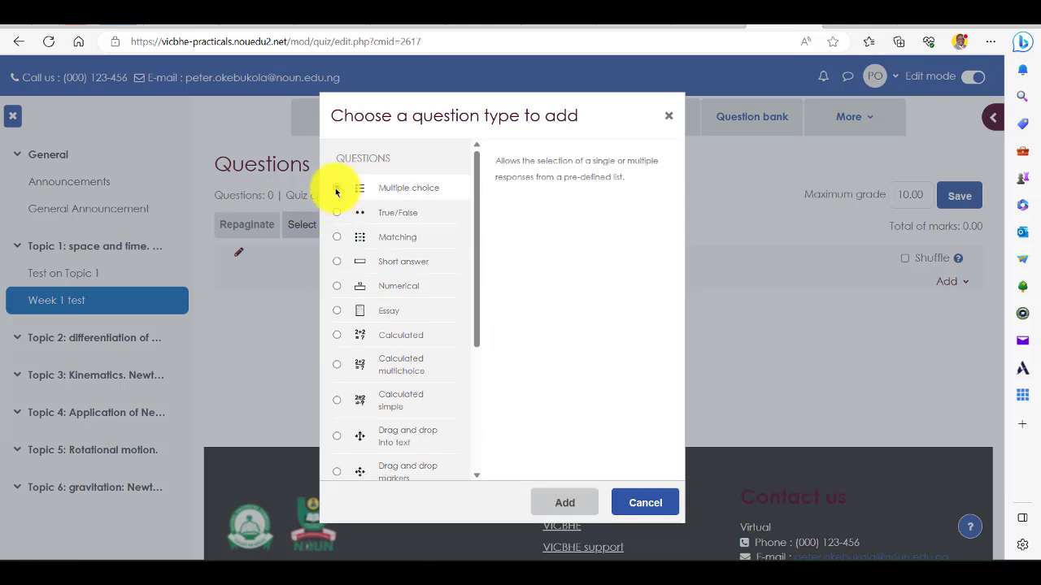
pyautogui.click(559, 504)
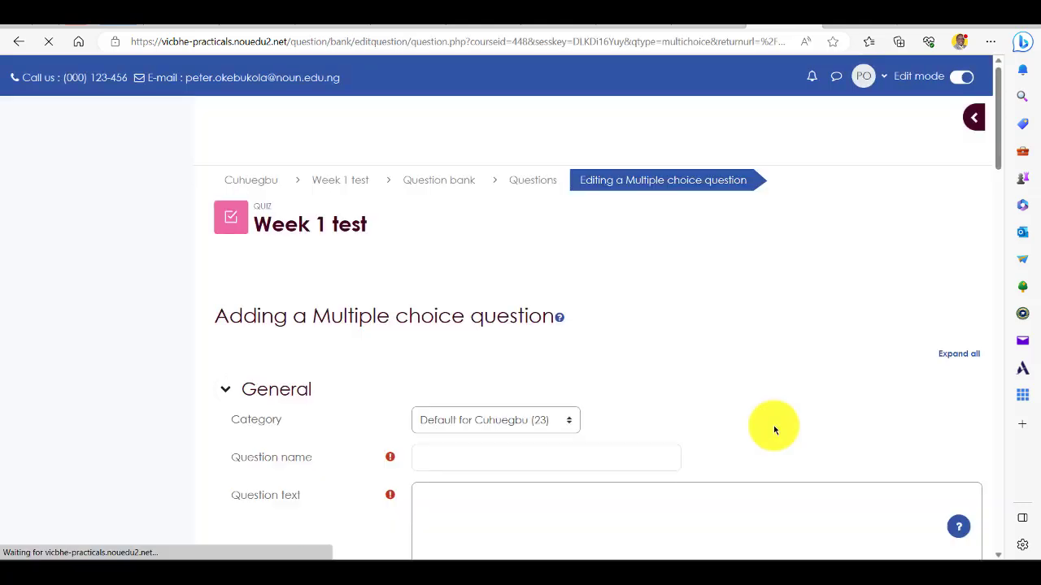
# - Name the new multiple-choice question "Question 1"
pyautogui.scroll(-2, 718, 346)
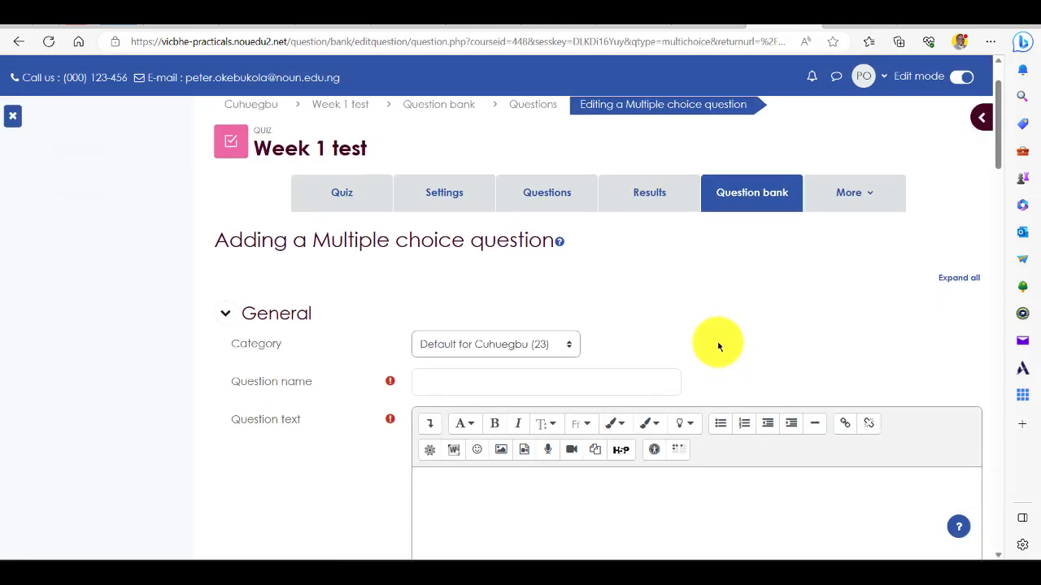
pyautogui.scroll(-2, 718, 346)
pyautogui.click(465, 304)
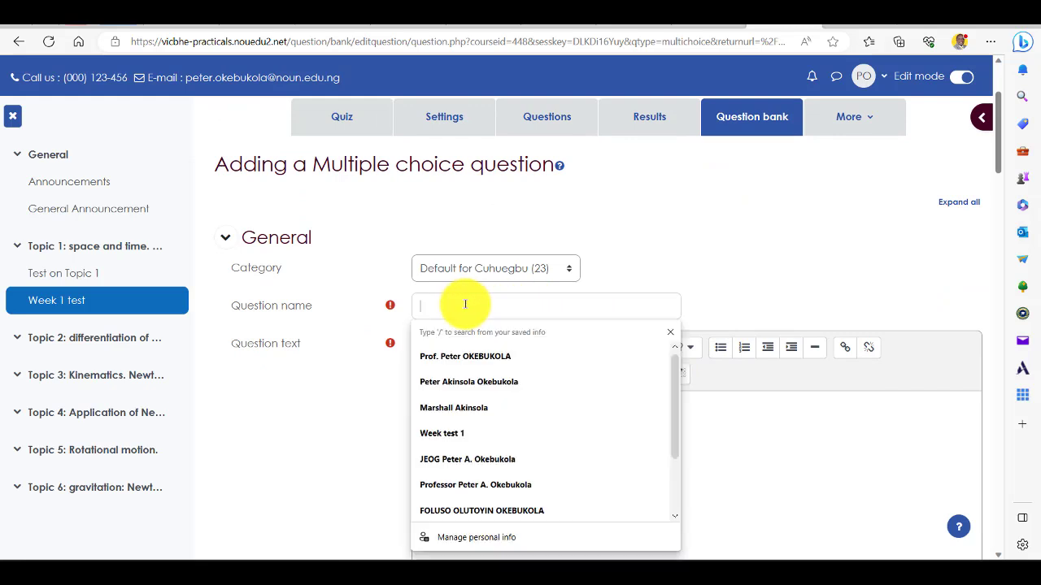
pyautogui.write('Q')
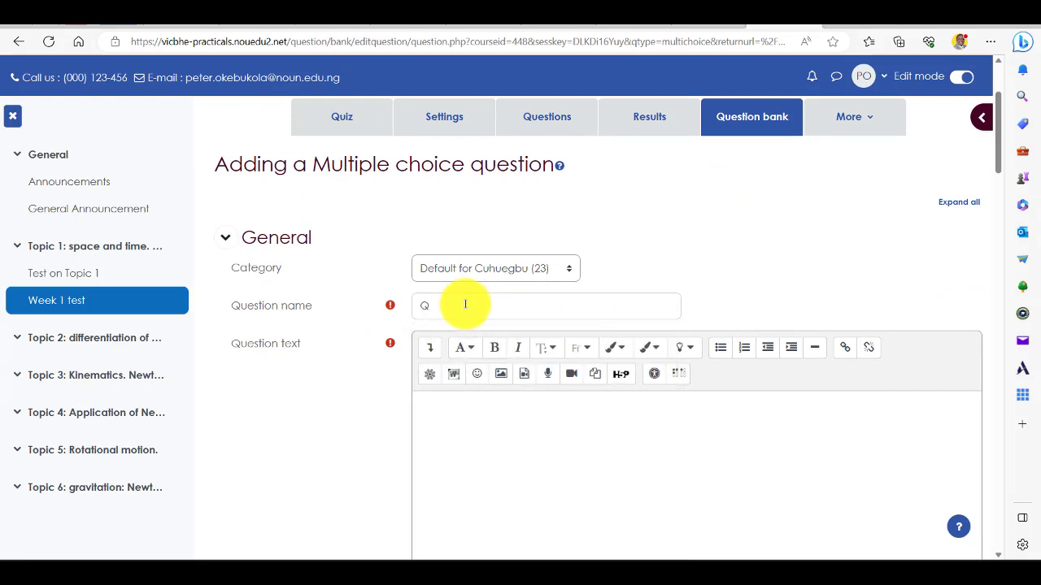
pyautogui.write('uestion 1')
# - Switch to the Word document and copy the first question's stem, "Any physical quantity which has a certain magnitude and direction associated with it is a:"
pyautogui.scroll(-4, 464, 304)
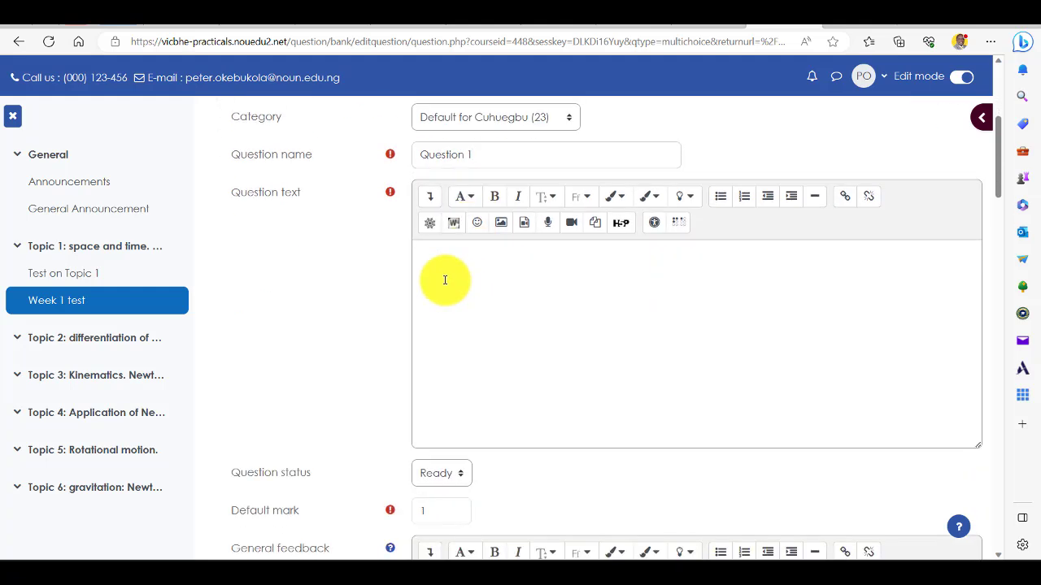
pyautogui.click(429, 260)
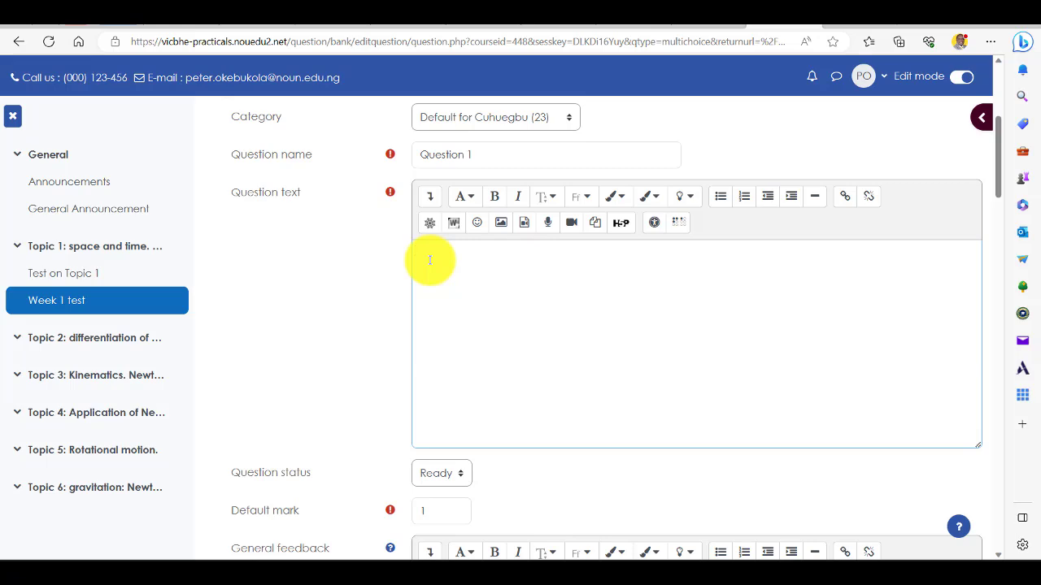
pyautogui.hotkey('alt', 'Tab')
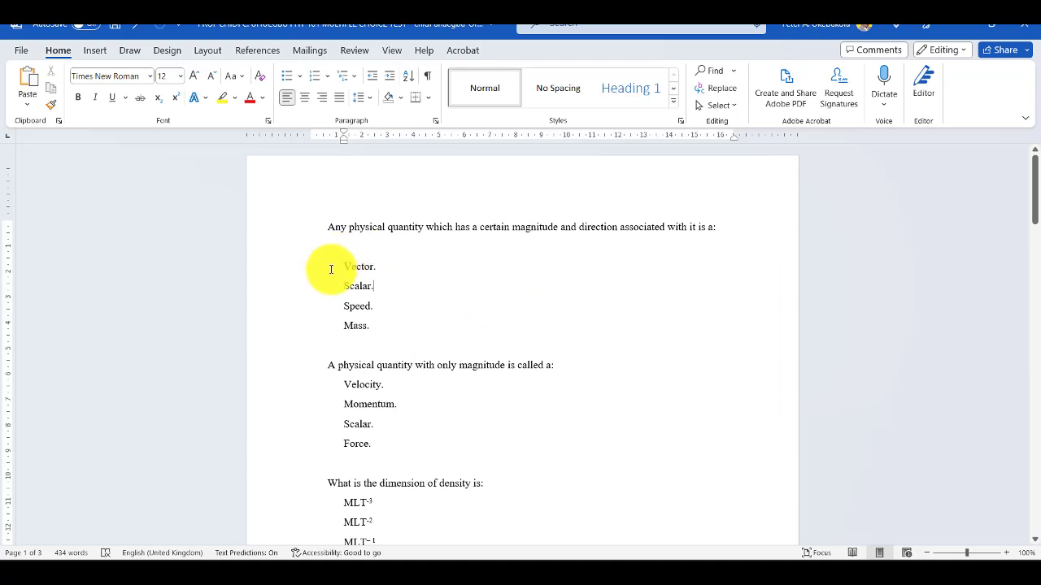
pyautogui.doubleClick(368, 229)
pyautogui.tripleClick(368, 229)
pyautogui.hotkey('ctrl', 'c')
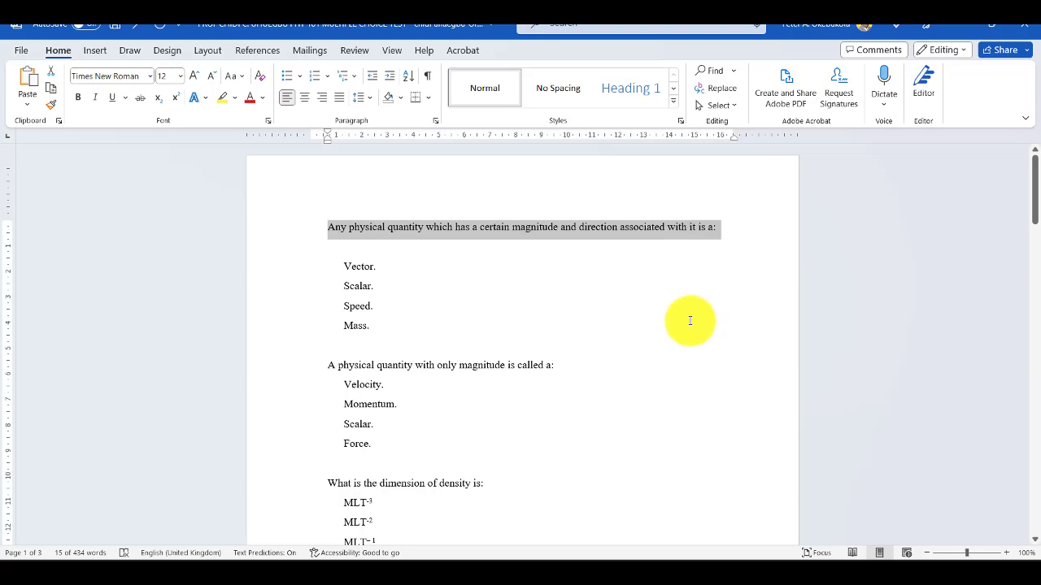
# - Switch back to Moodle and paste the copied stem as the question text of Question 1
pyautogui.hotkey('alt', 'Tab')
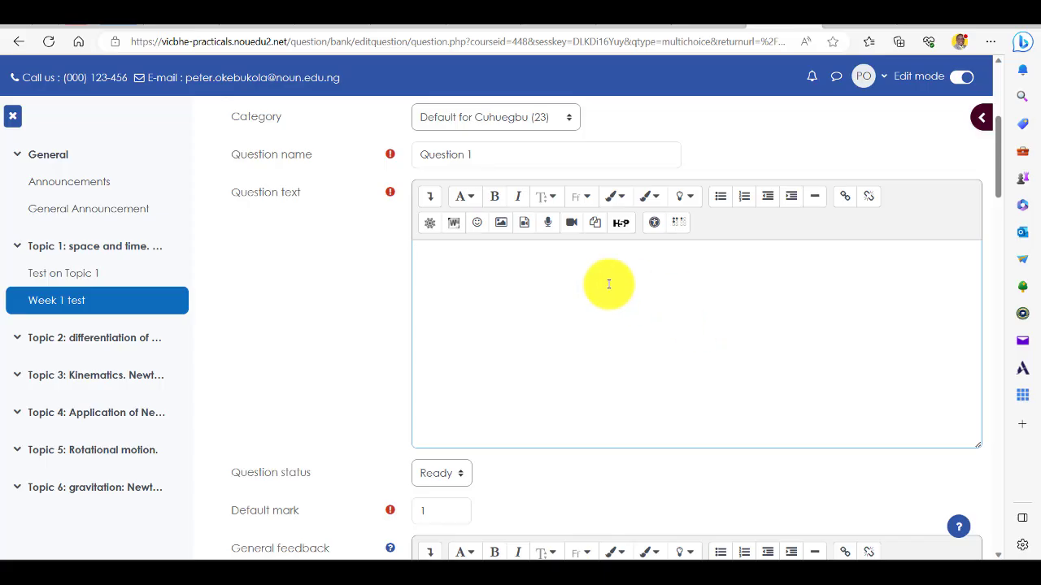
pyautogui.click(416, 258)
pyautogui.hotkey('ctrl', 'v')
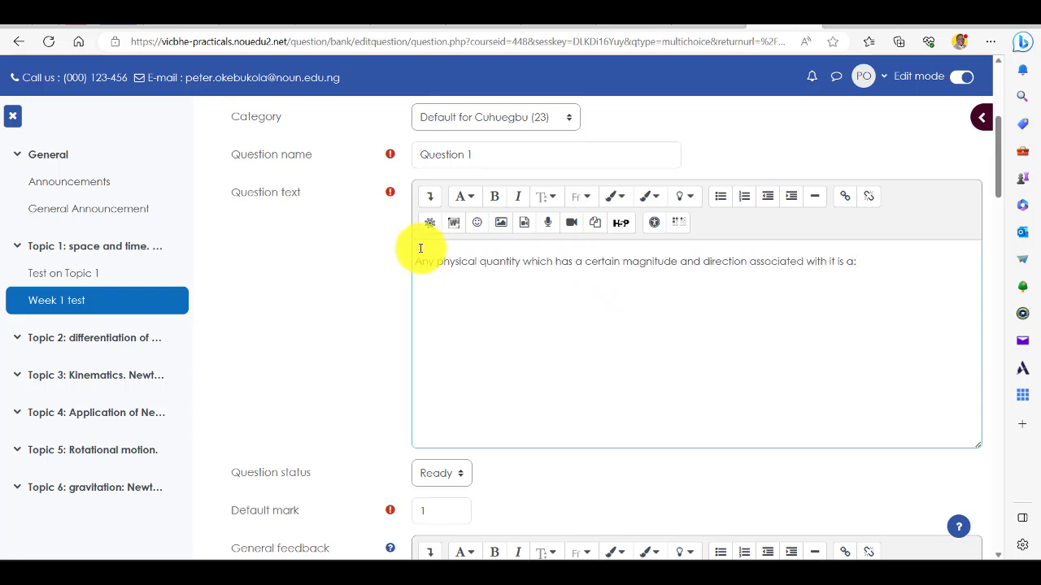
# - Check the available question status options for Question 1, keeping it set to Ready
pyautogui.scroll(-3, 544, 302)
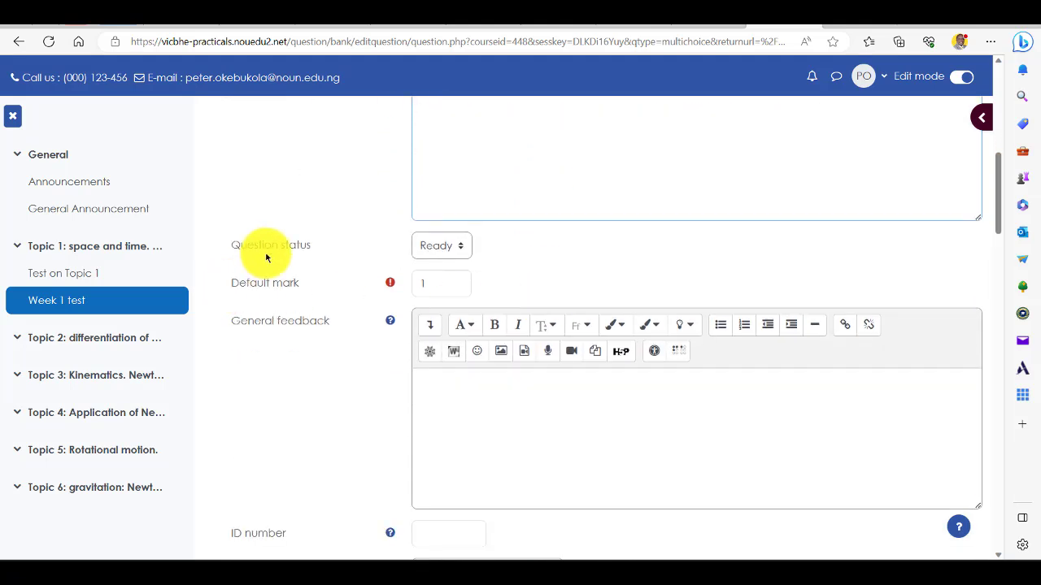
pyautogui.click(461, 247)
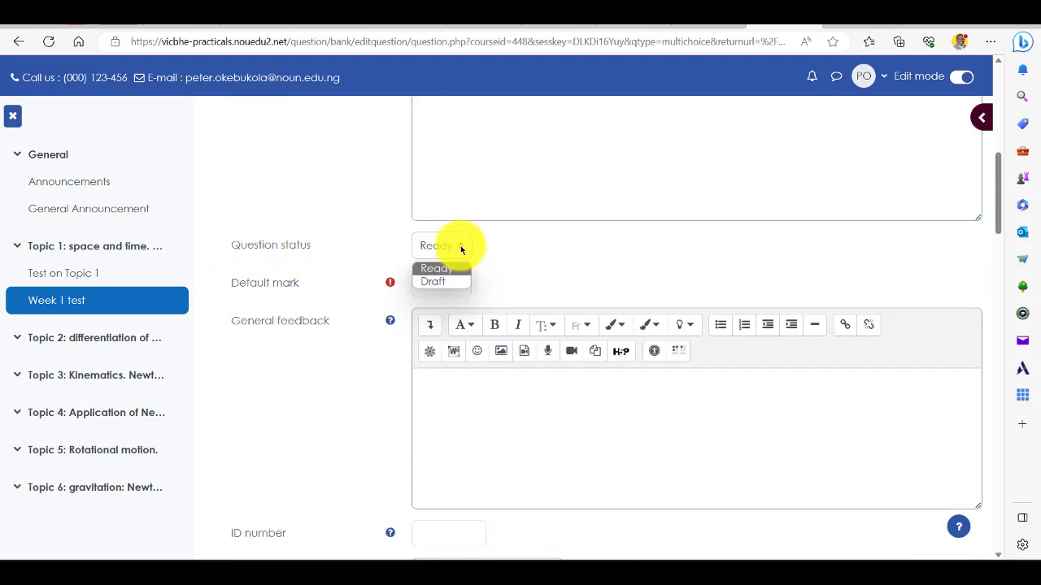
pyautogui.click(377, 226)
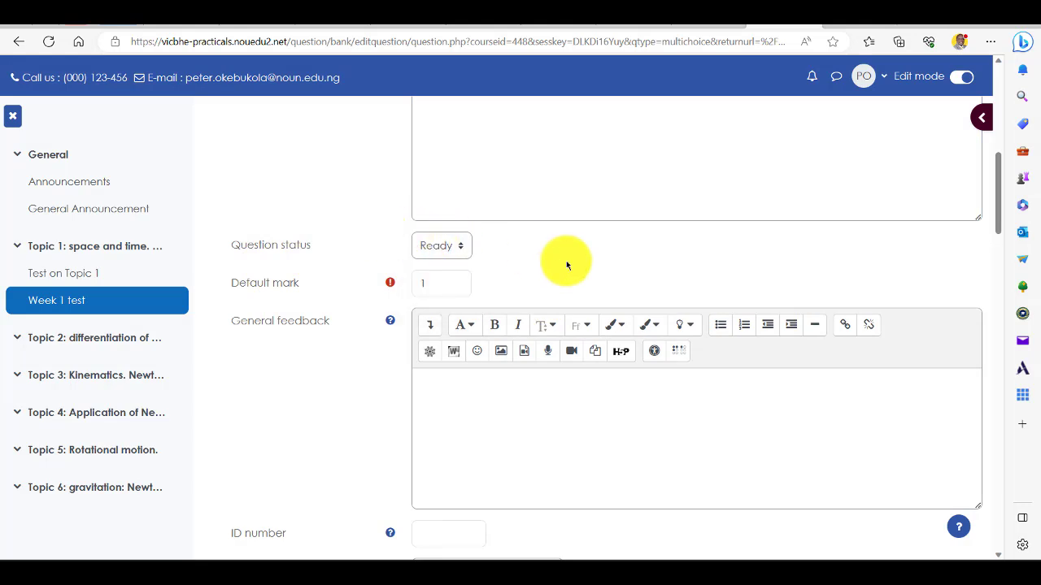
# - Set the choice numbering of Question 1 to the uppercase style "A., B., C., ..."
pyautogui.scroll(-1, 521, 263)
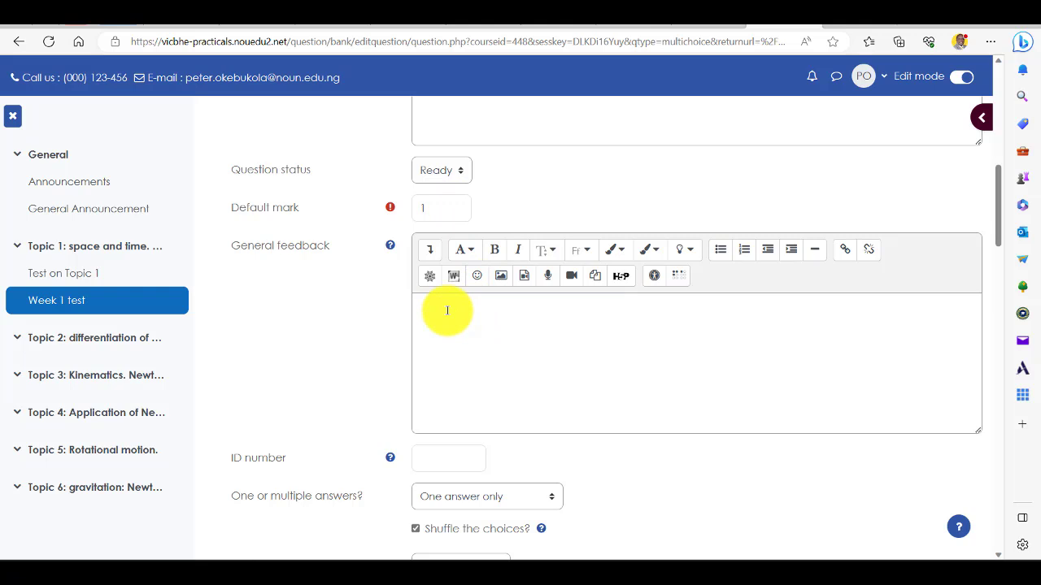
pyautogui.scroll(-3, 446, 310)
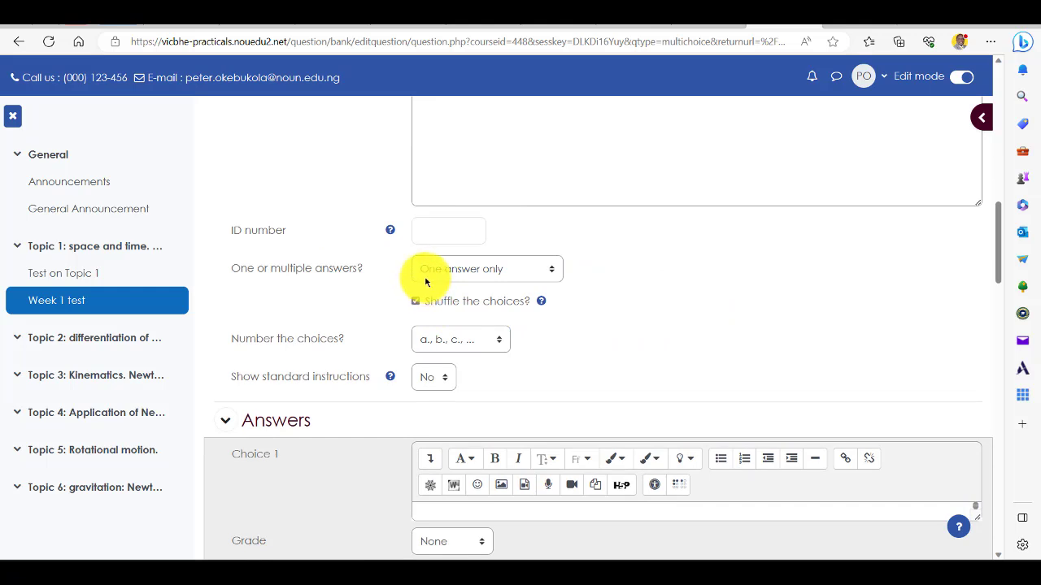
pyautogui.scroll(-1, 439, 294)
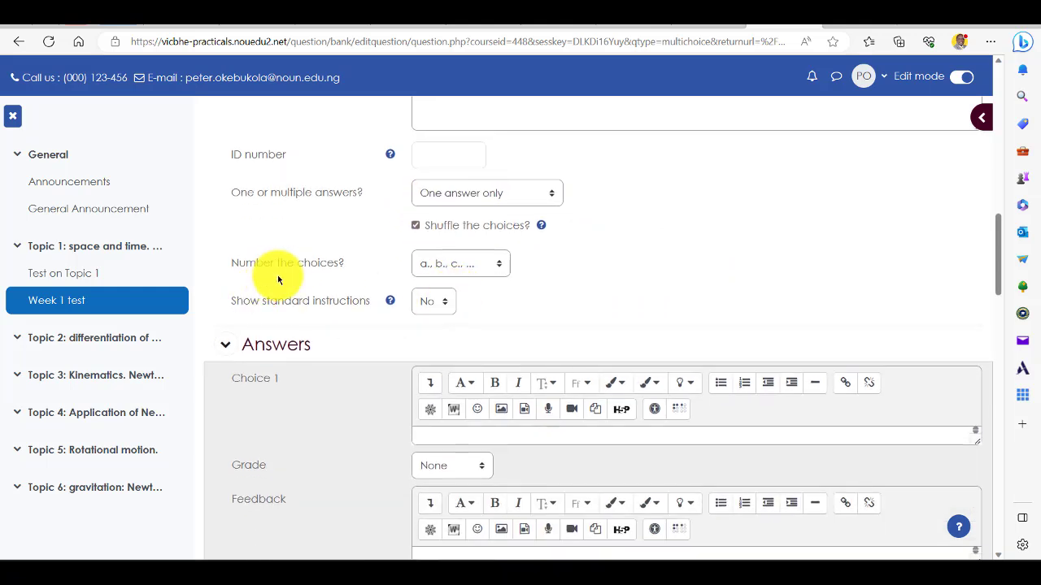
pyautogui.click(496, 265)
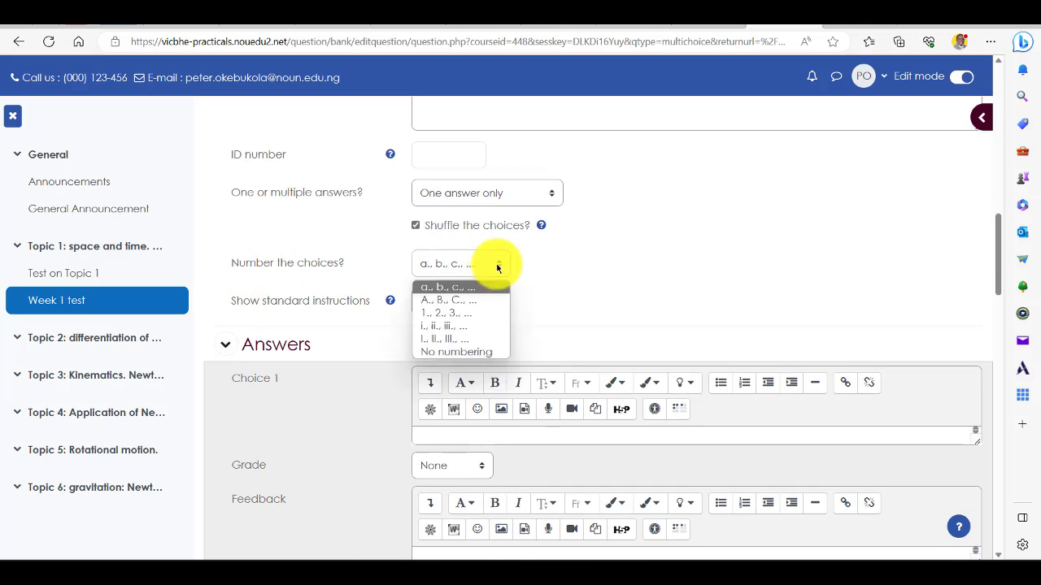
pyautogui.click(475, 298)
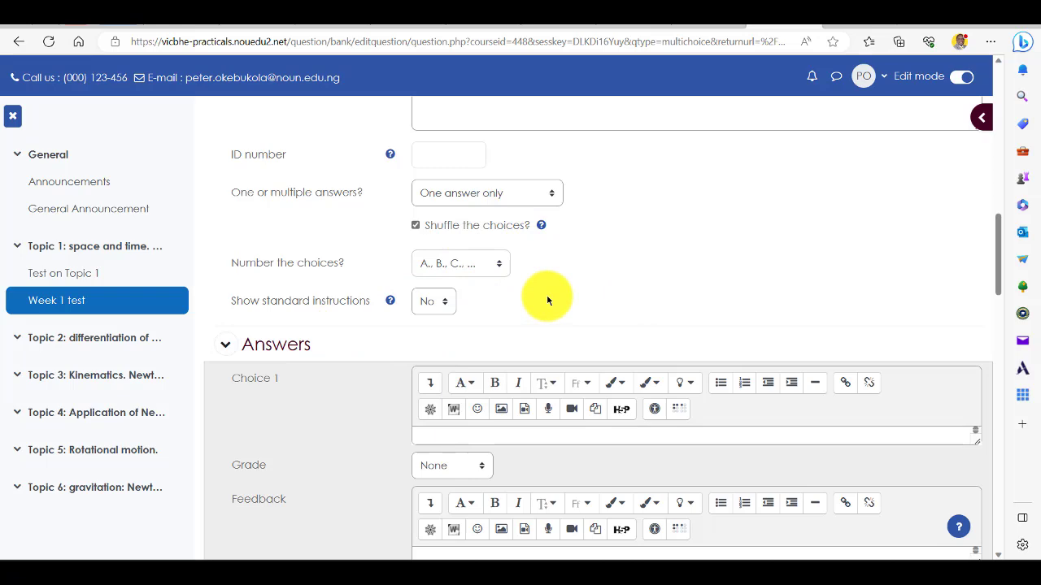
# - Examine the choice, grade and feedback fields in the Answers section of Question 1
pyautogui.scroll(-3, 547, 297)
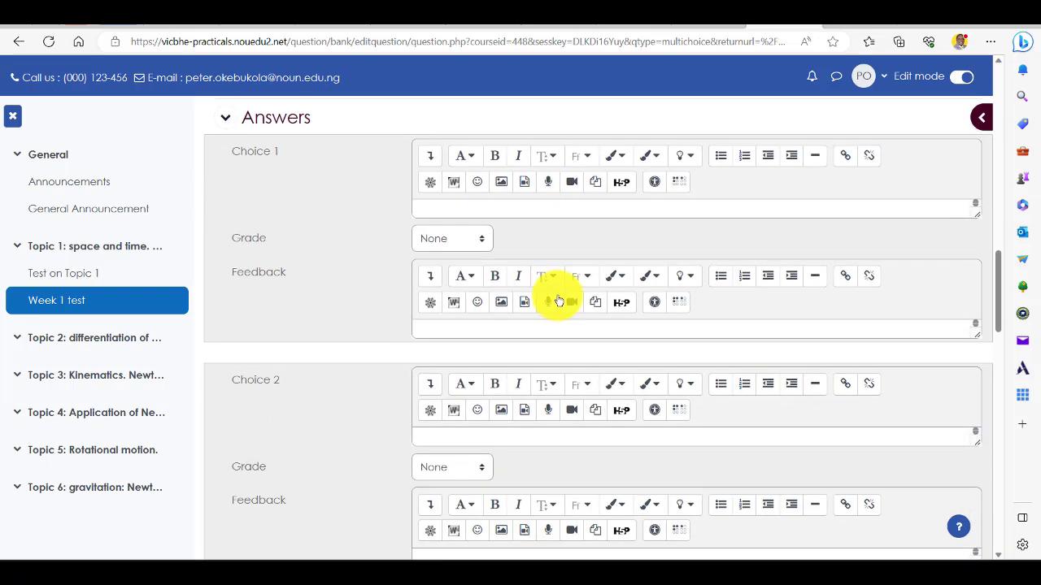
pyautogui.scroll(1, 558, 299)
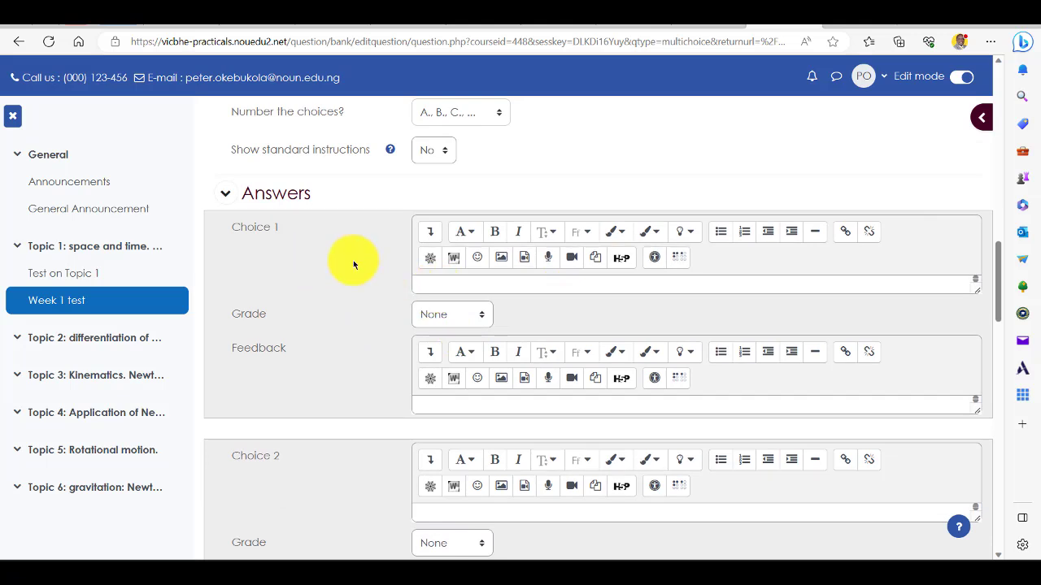
pyautogui.scroll(-2, 317, 275)
pyautogui.scroll(-5, 317, 275)
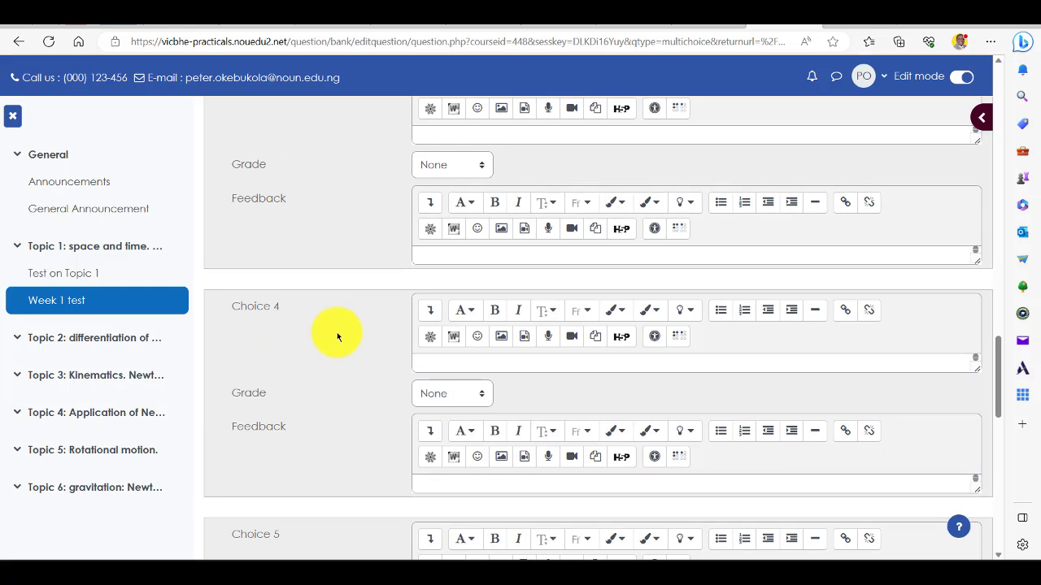
pyautogui.scroll(5, 336, 331)
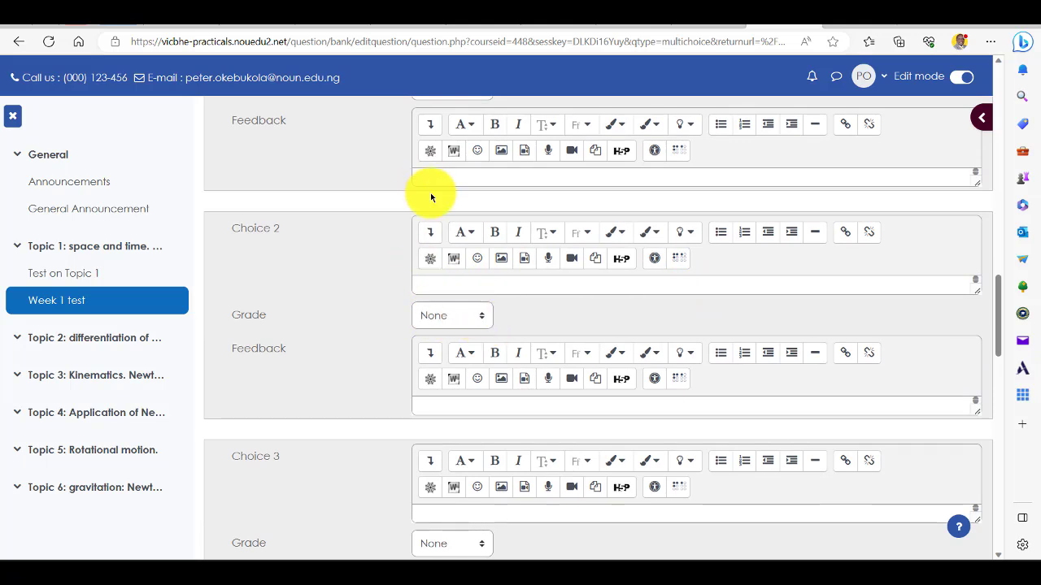
pyautogui.scroll(3, 431, 214)
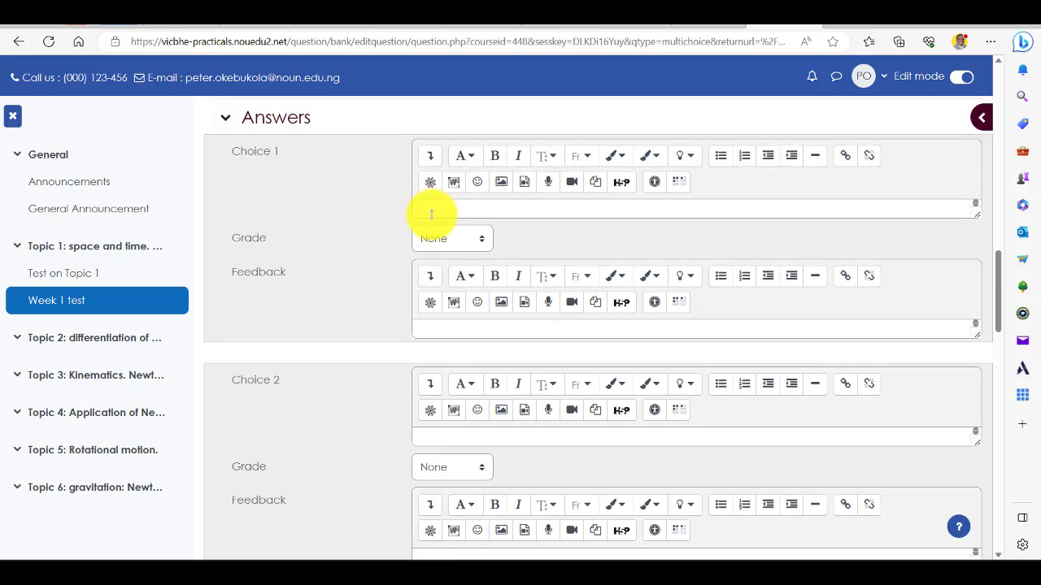
# - Try to bring the first option, "Vector.", from the Word document into Choice 1 by pasting
pyautogui.hotkey('alt', 'Tab')
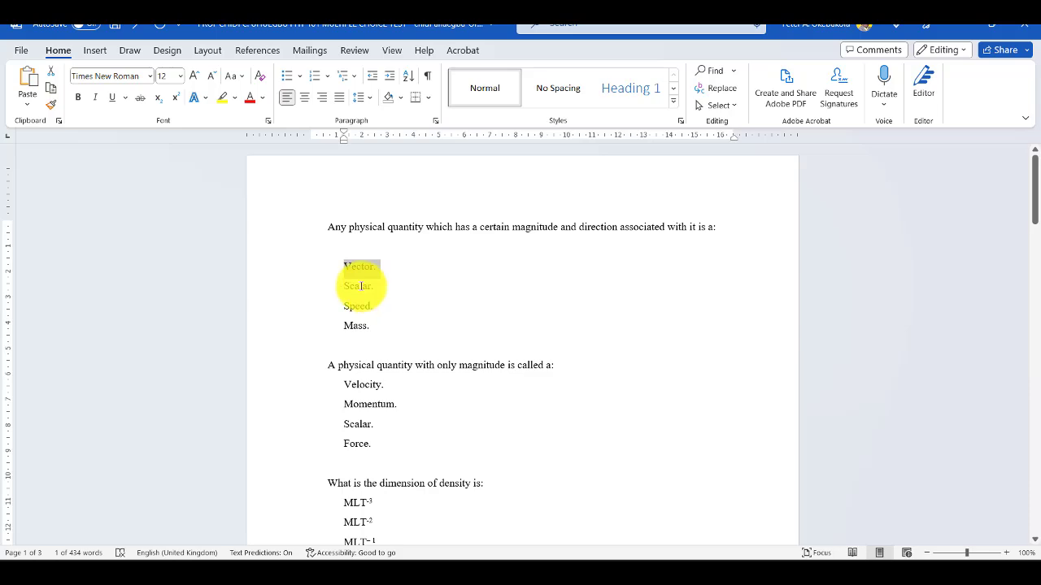
pyautogui.hotkey('alt', 'Tab')
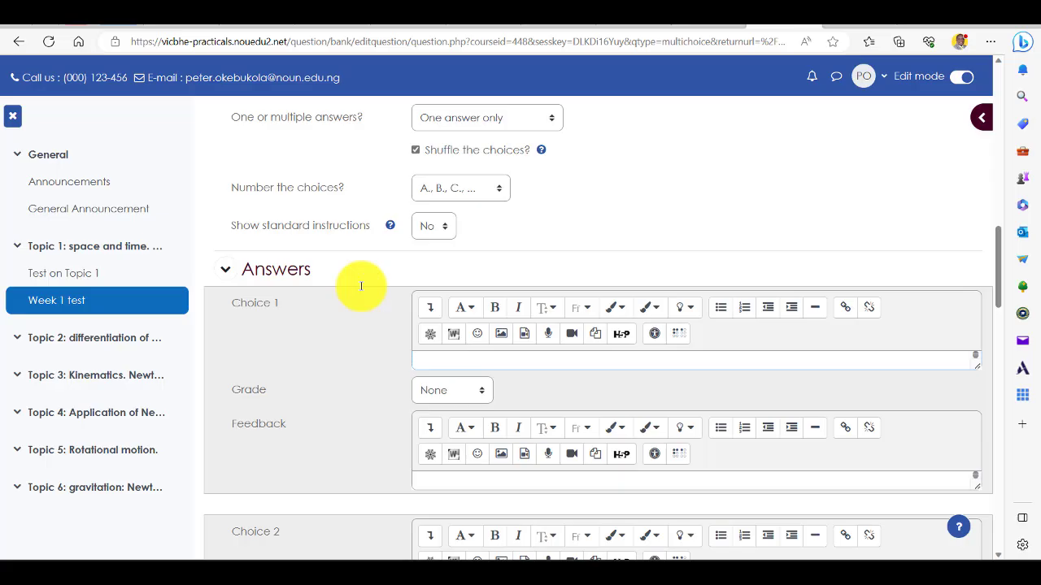
pyautogui.rightClick(451, 359)
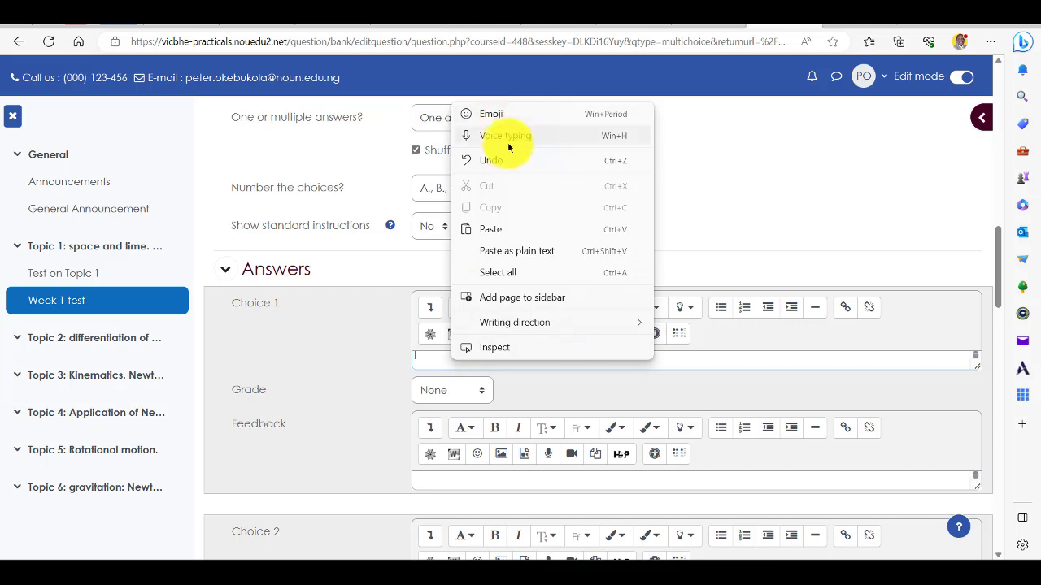
pyautogui.click(486, 229)
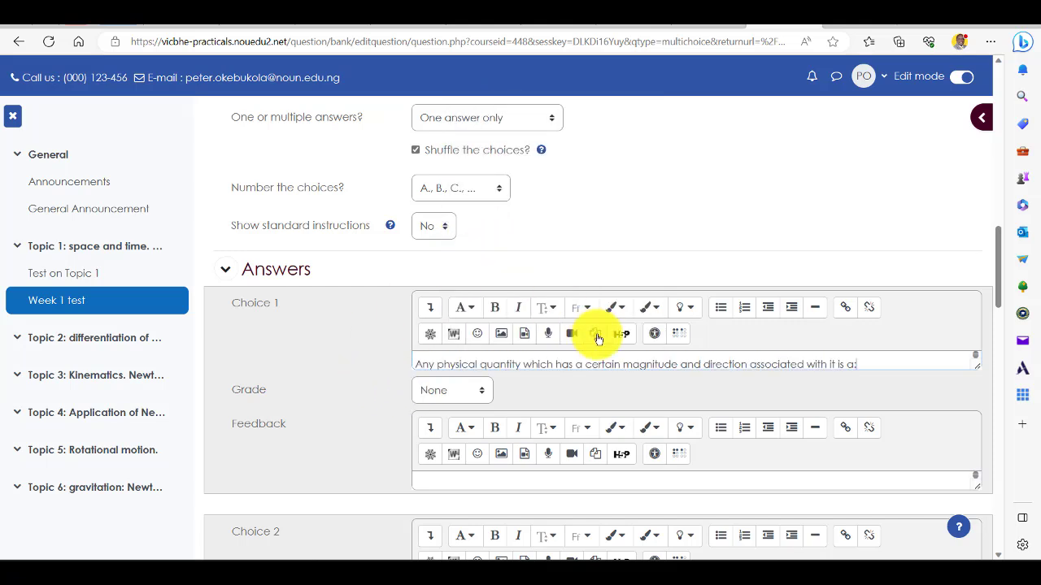
# - Replace the text of Choice 1 with "Vector" and set its grade to 100%
pyautogui.tripleClick(470, 364)
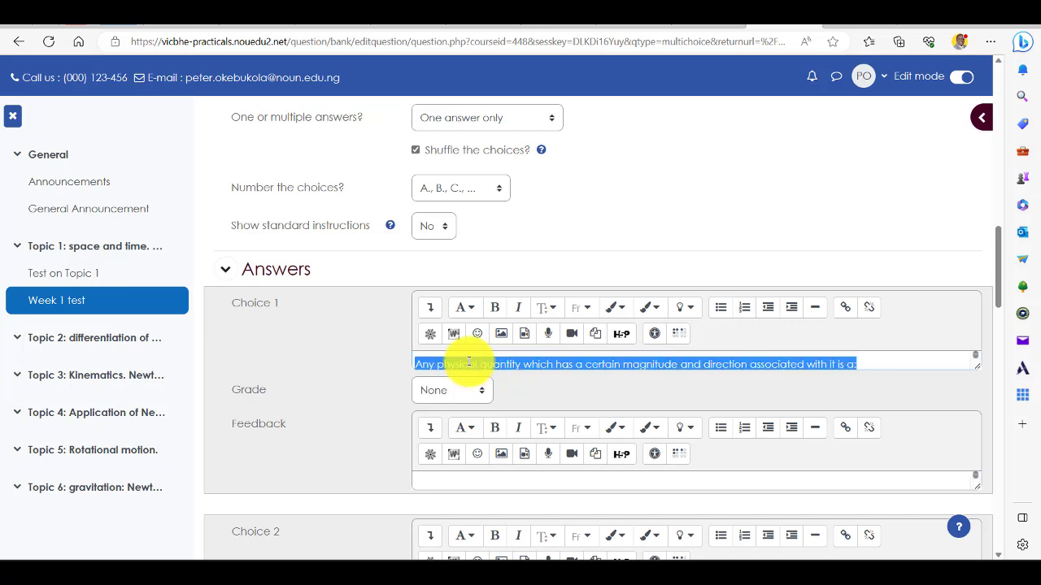
pyautogui.press('BackSpace')
pyautogui.write('Vector')
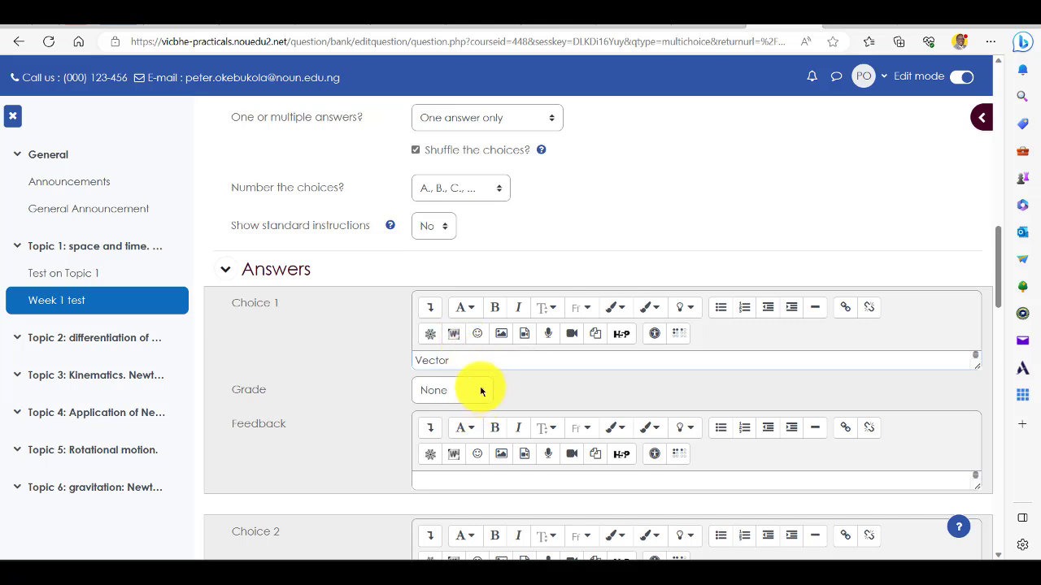
pyautogui.click(481, 391)
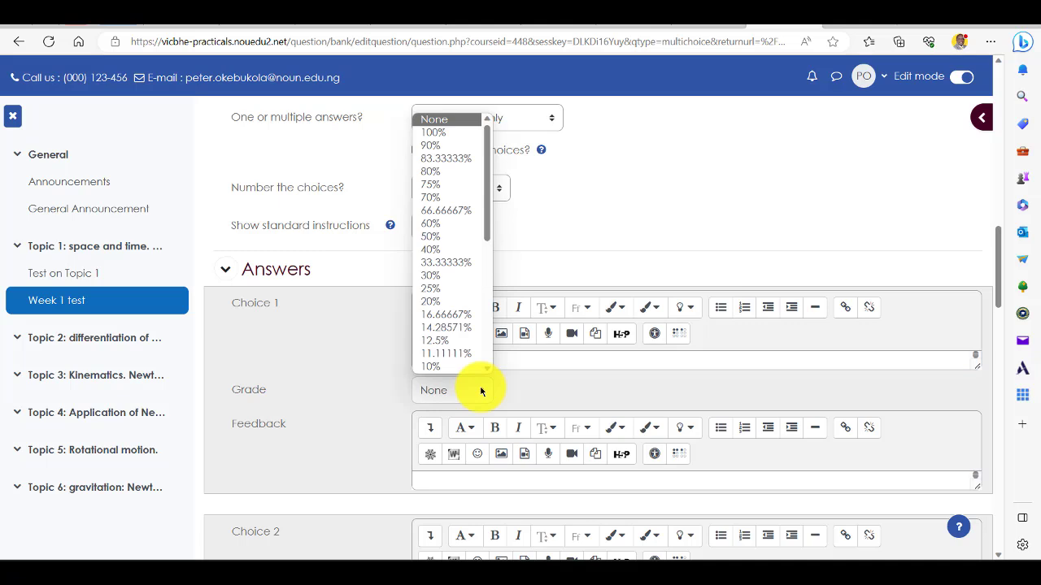
pyautogui.click(430, 132)
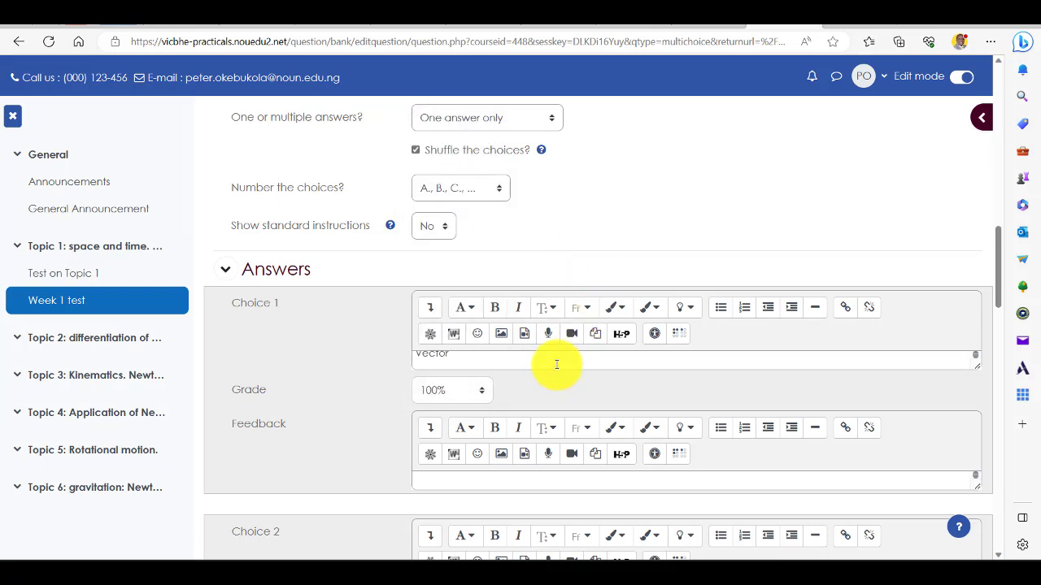
# - Enter the Word document's remaining options in Moodle: "Scalar" as Choice 2, "Speed" as Choice 3 and "Mass." as Choice 4
pyautogui.scroll(-2, 385, 357)
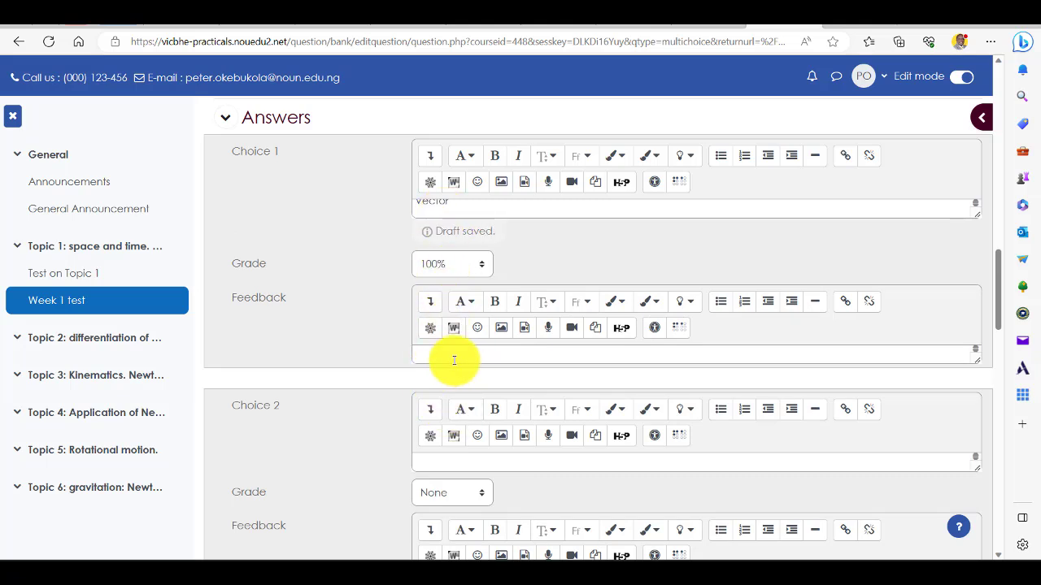
pyautogui.hotkey('alt', 'Tab')
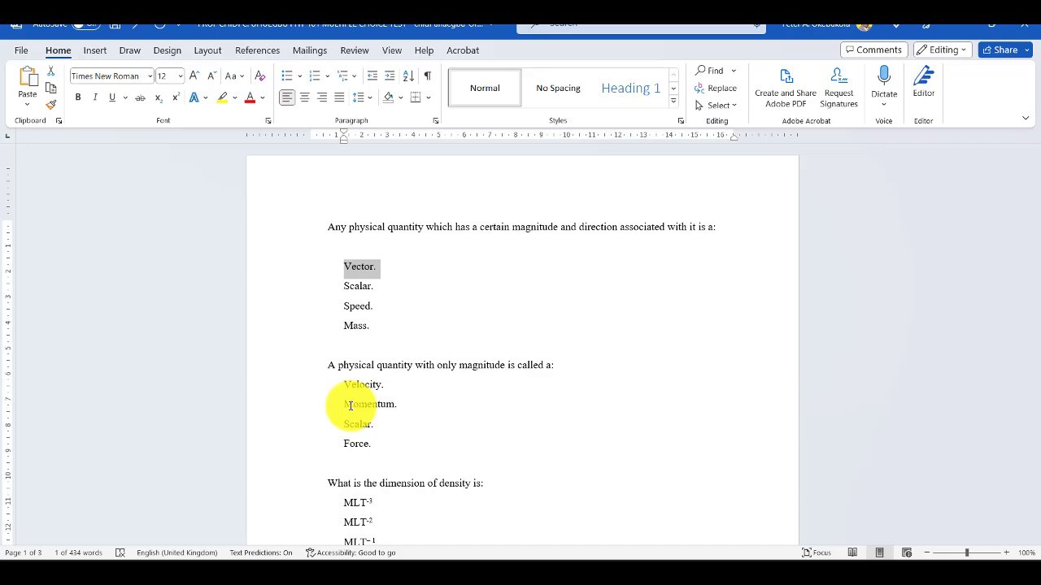
pyautogui.hotkey('alt', 'Tab')
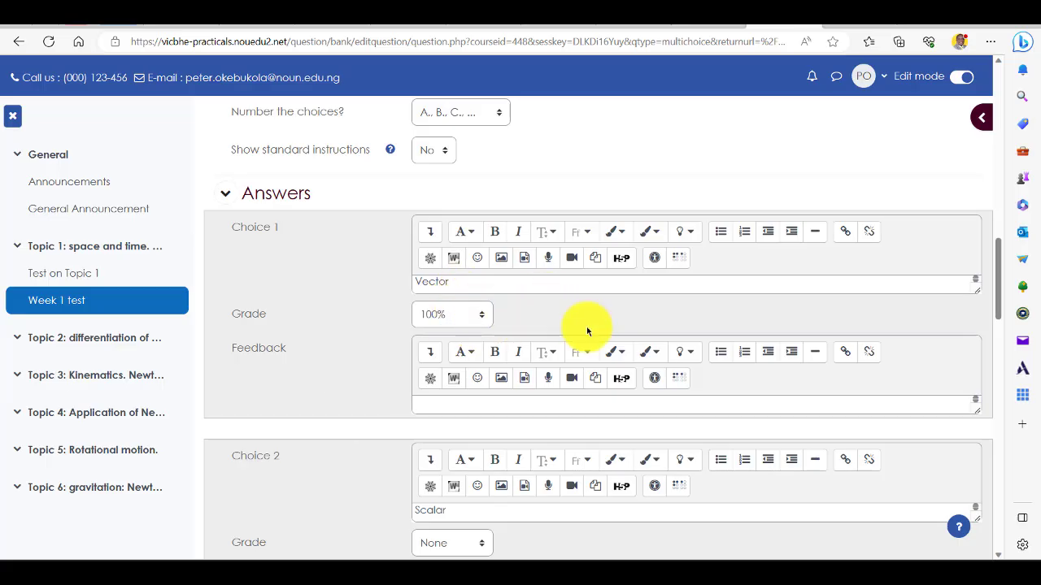
# - Review the entered choices, leaving Choice 5 blank, and save Question 1 to the quiz
pyautogui.scroll(-5, 543, 317)
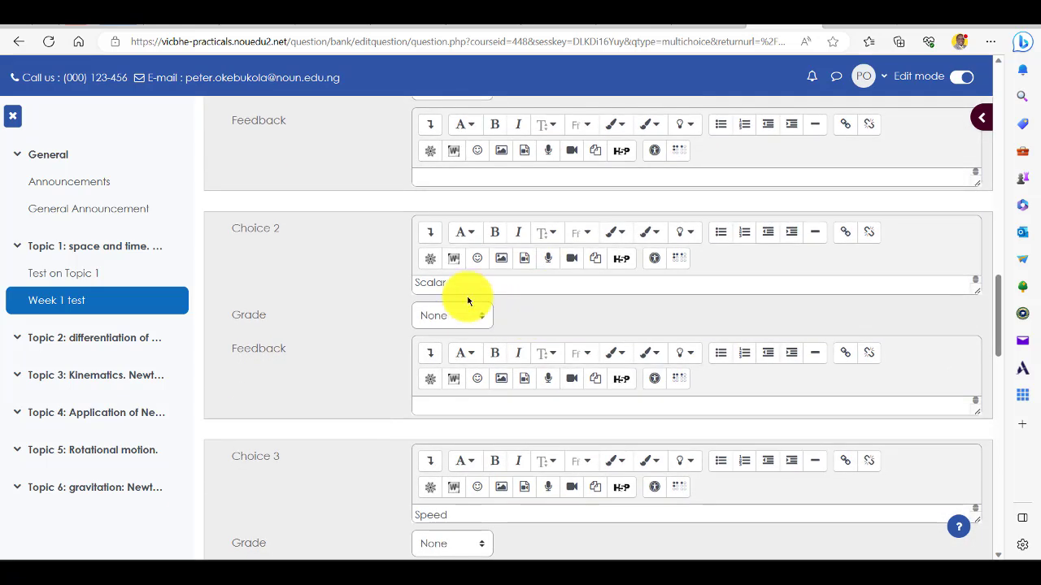
pyautogui.scroll(-3, 494, 319)
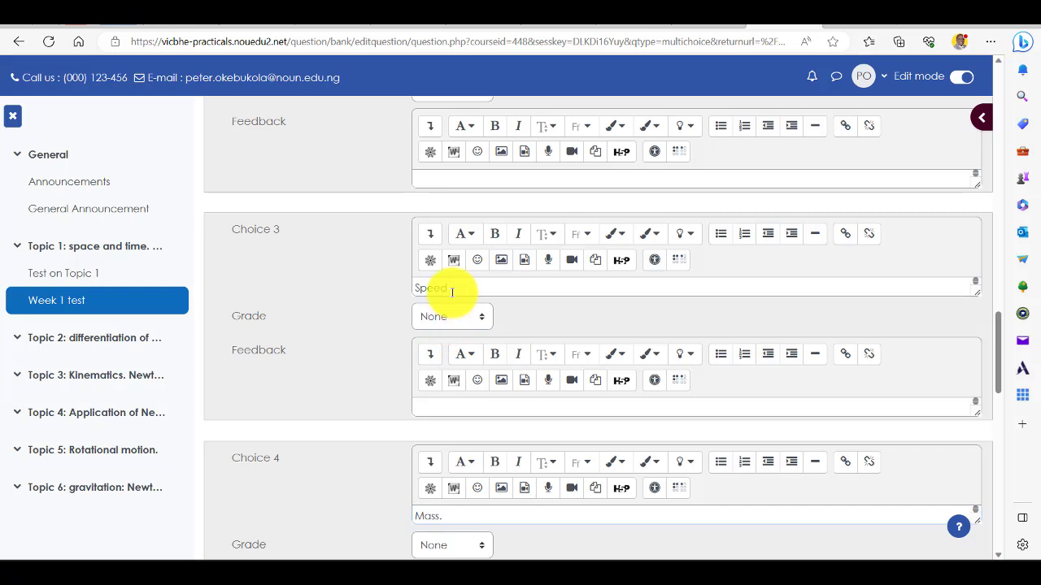
pyautogui.scroll(-2, 448, 325)
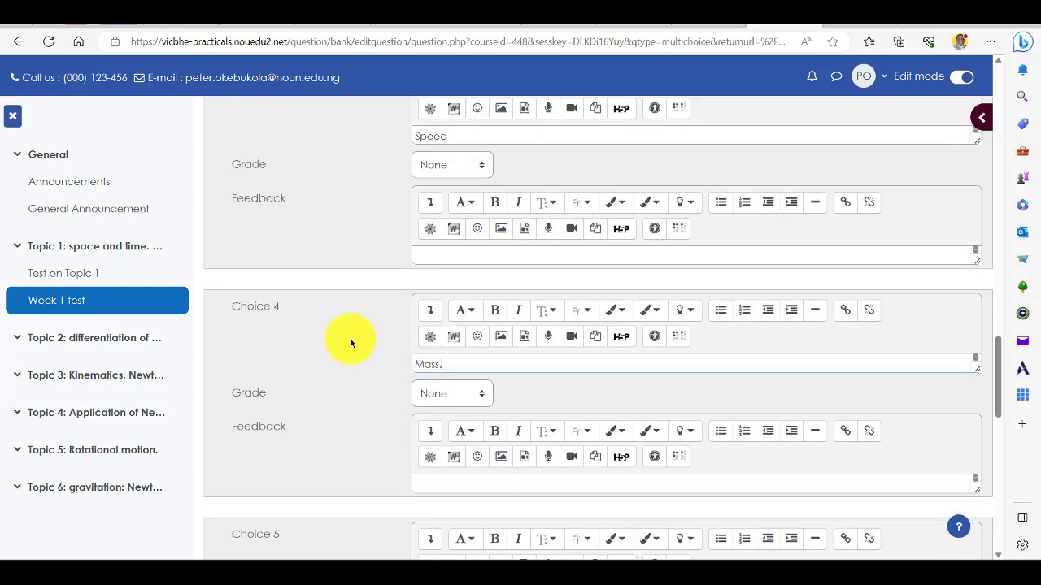
pyautogui.scroll(-1, 462, 380)
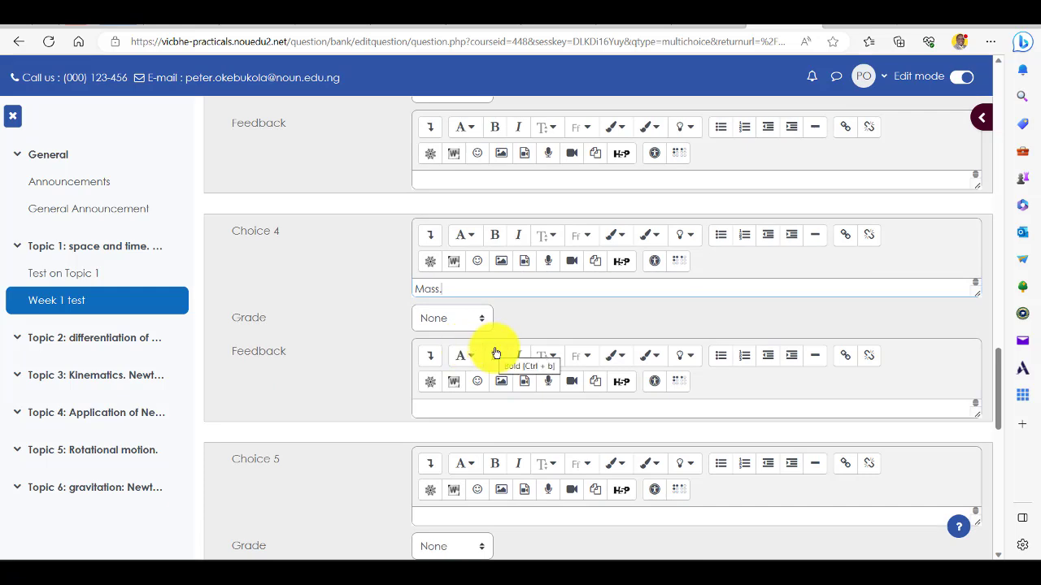
pyautogui.scroll(-4, 497, 342)
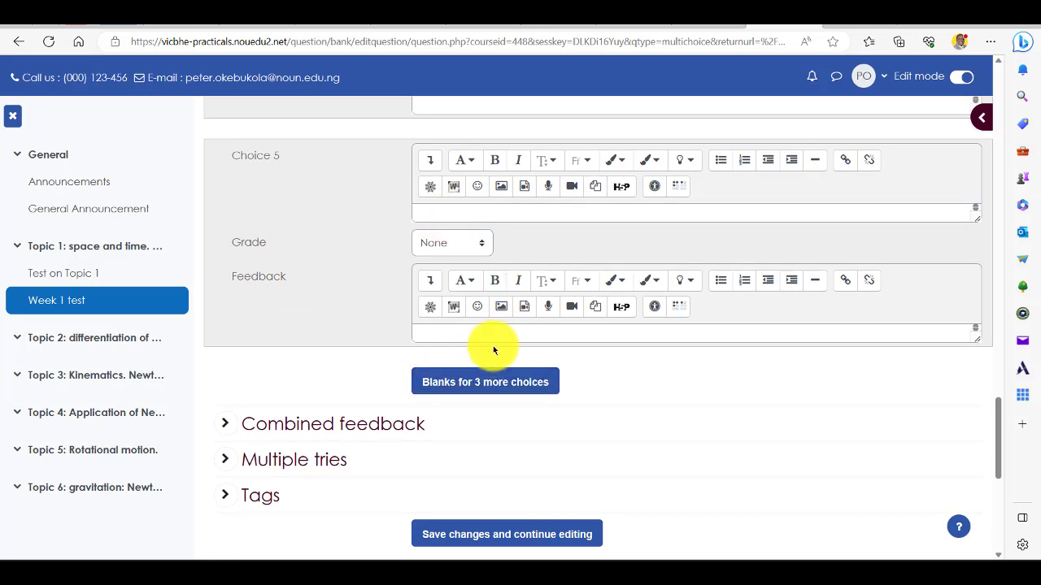
pyautogui.scroll(-2, 492, 353)
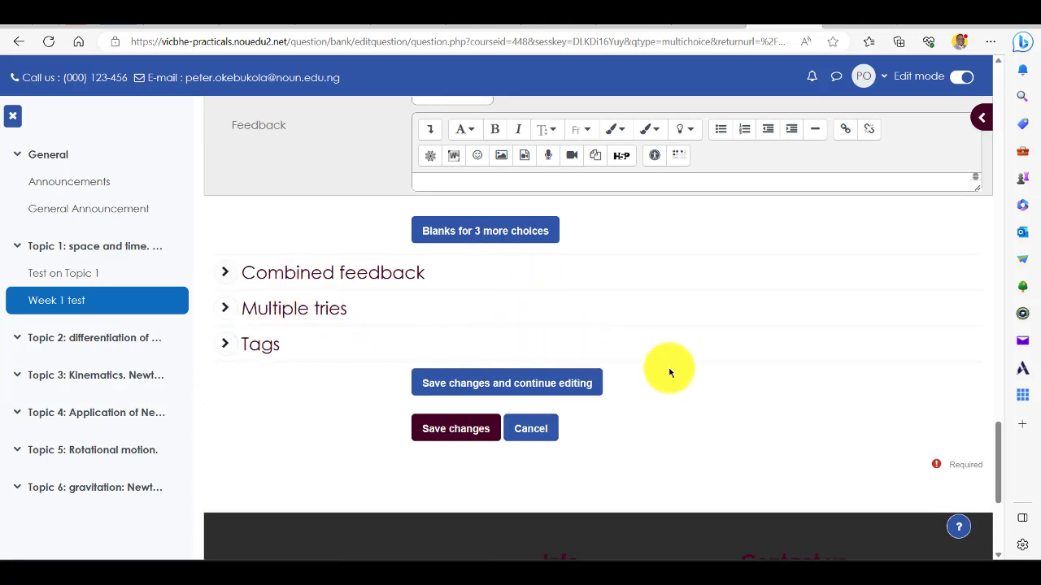
pyautogui.click(439, 434)
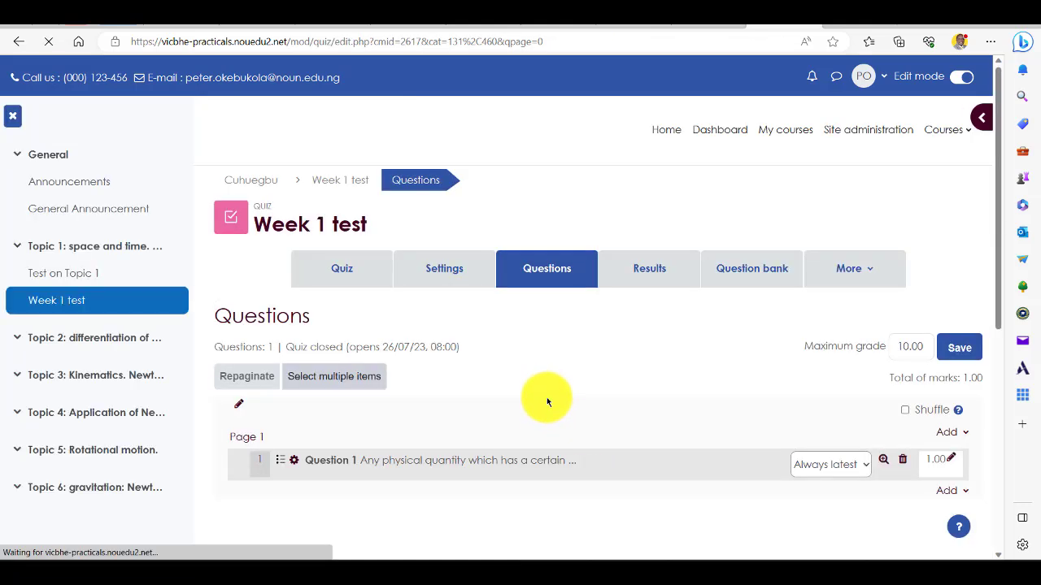
# - Add another new question of the Multiple choice type below Question 1 on Page 1 of the Week 1 test
pyautogui.scroll(-2, 546, 395)
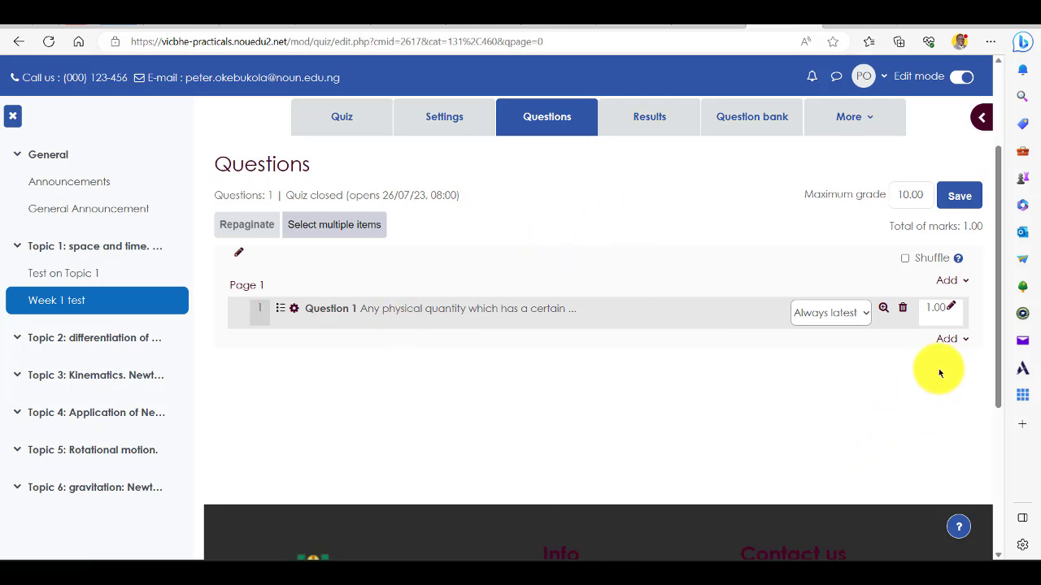
pyautogui.click(956, 344)
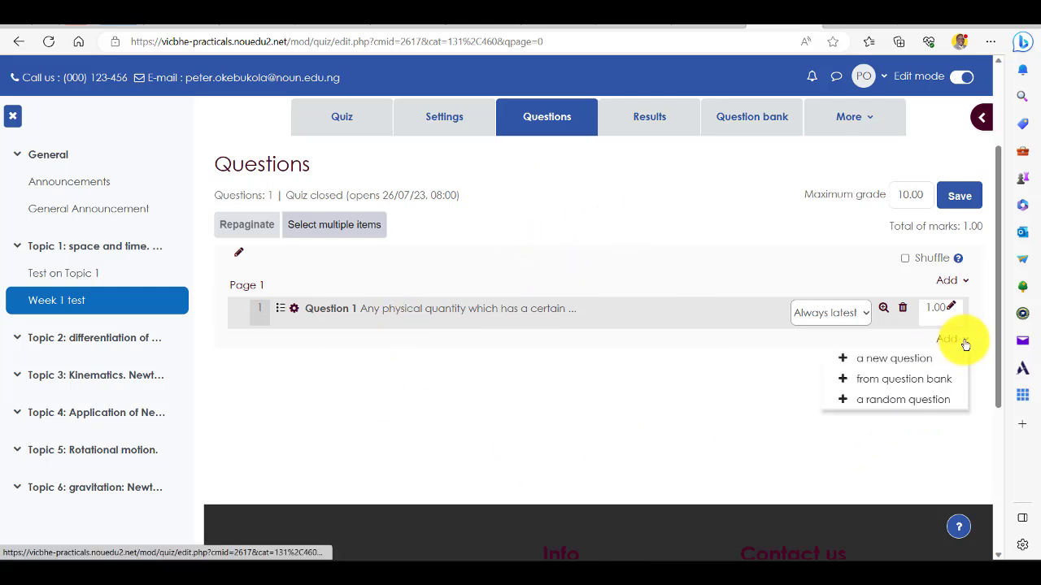
pyautogui.click(904, 362)
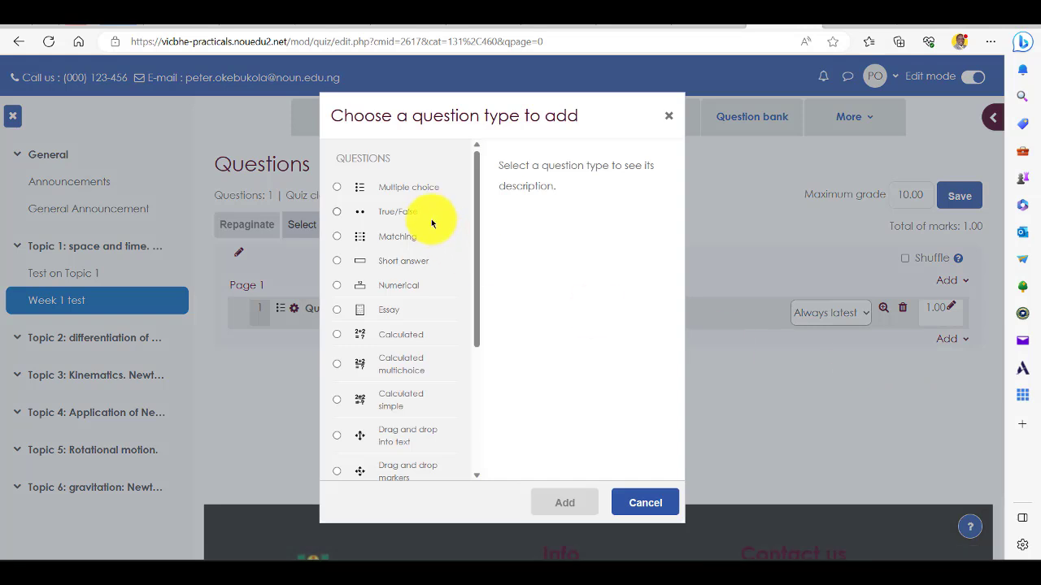
pyautogui.click(335, 189)
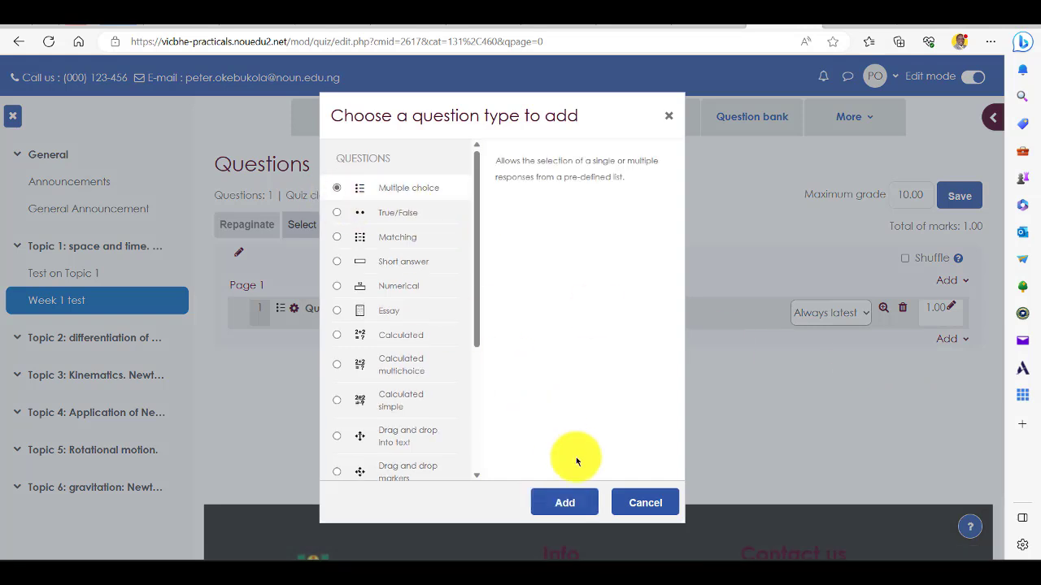
pyautogui.click(571, 506)
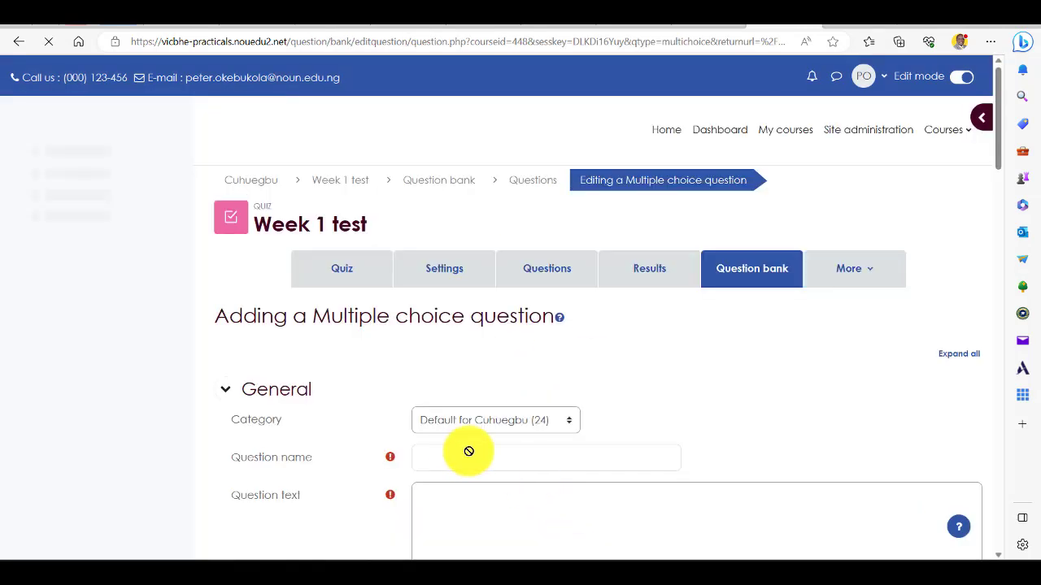
# - Name the new multiple-choice question "Question 2"
pyautogui.scroll(-2, 570, 402)
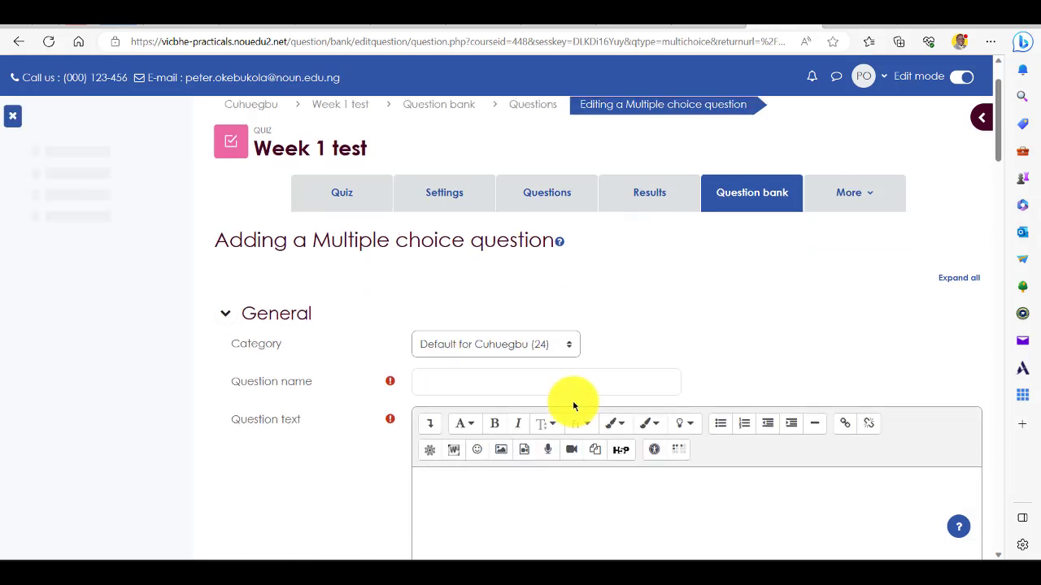
pyautogui.click(439, 302)
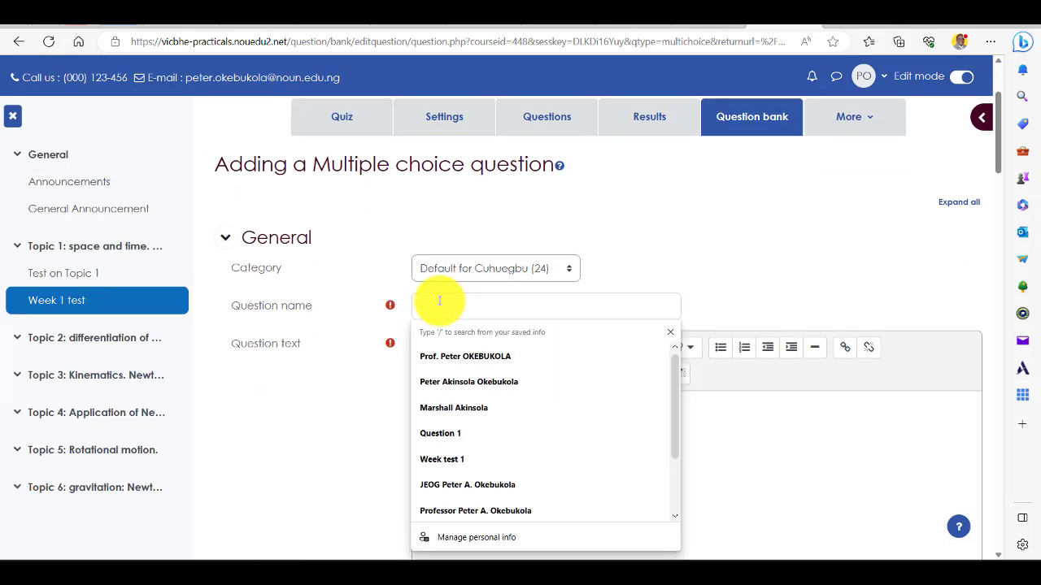
pyautogui.write('Ques')
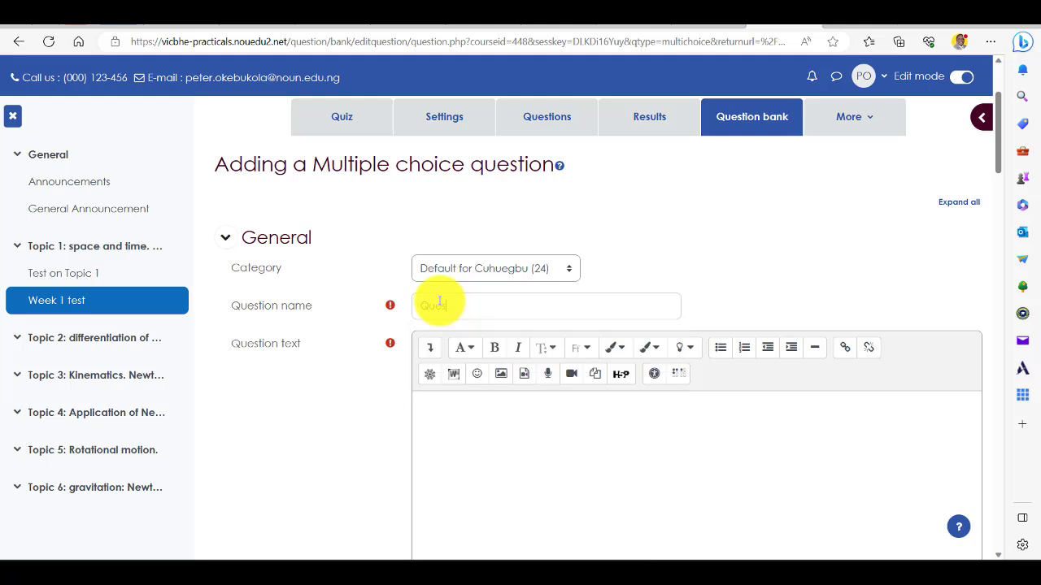
pyautogui.write('tion')
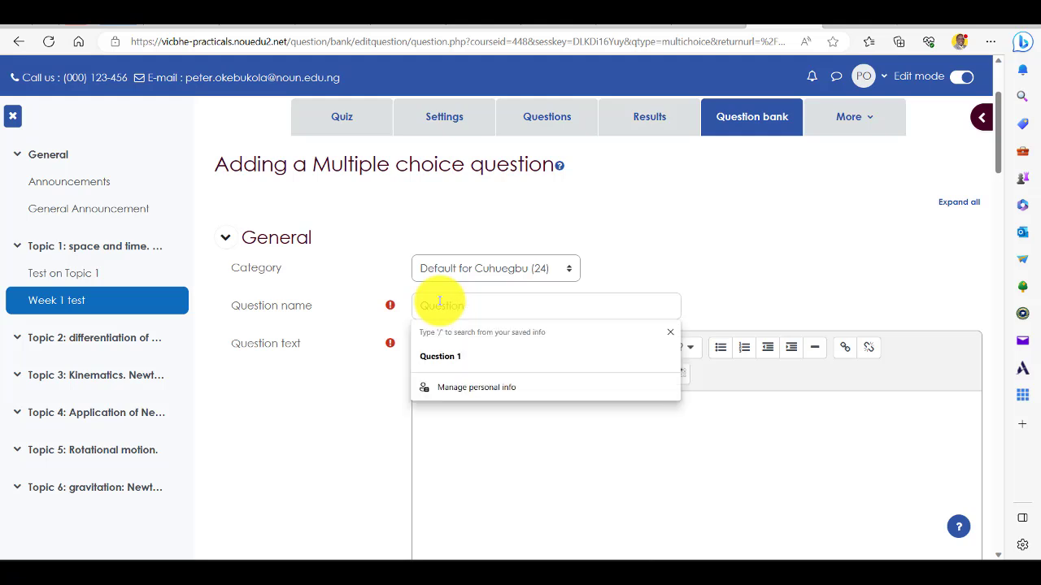
pyautogui.write(' 2')
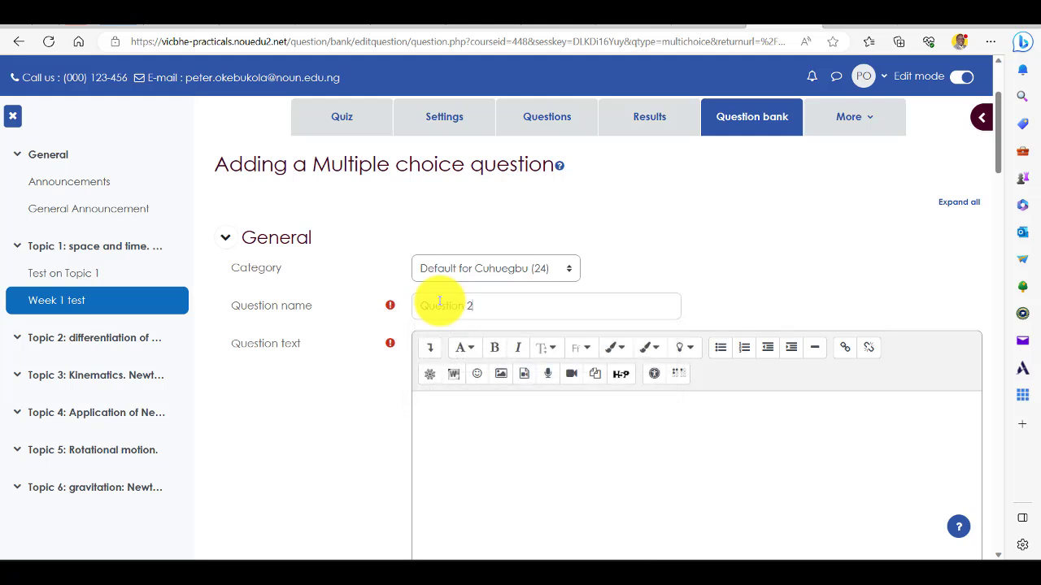
# - Copy "A physical quantity with only magnitude is called a" from the Word document into Moodle as the question text, without the colon
pyautogui.click(435, 409)
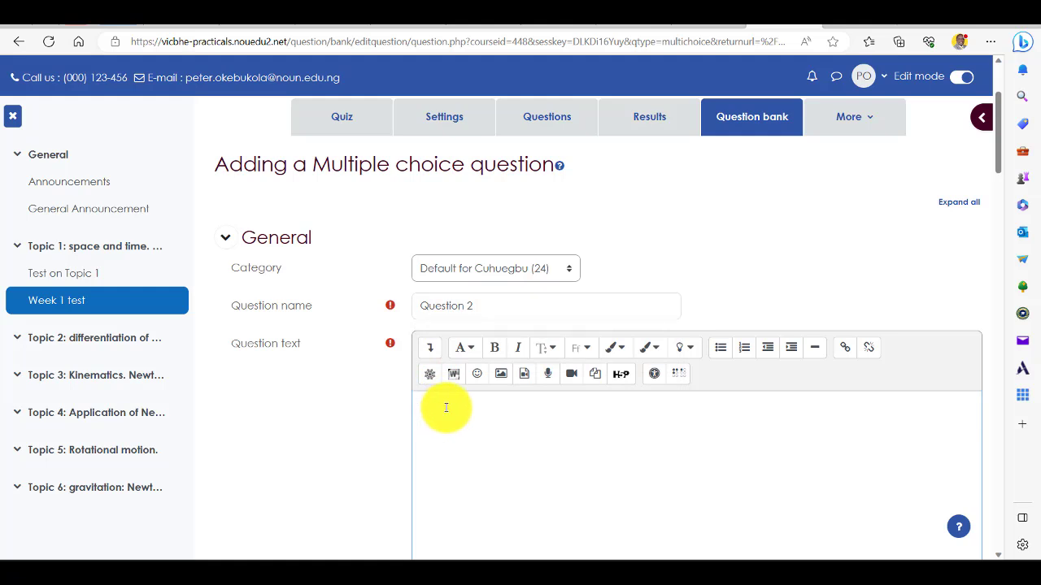
pyautogui.hotkey('alt', 'Tab')
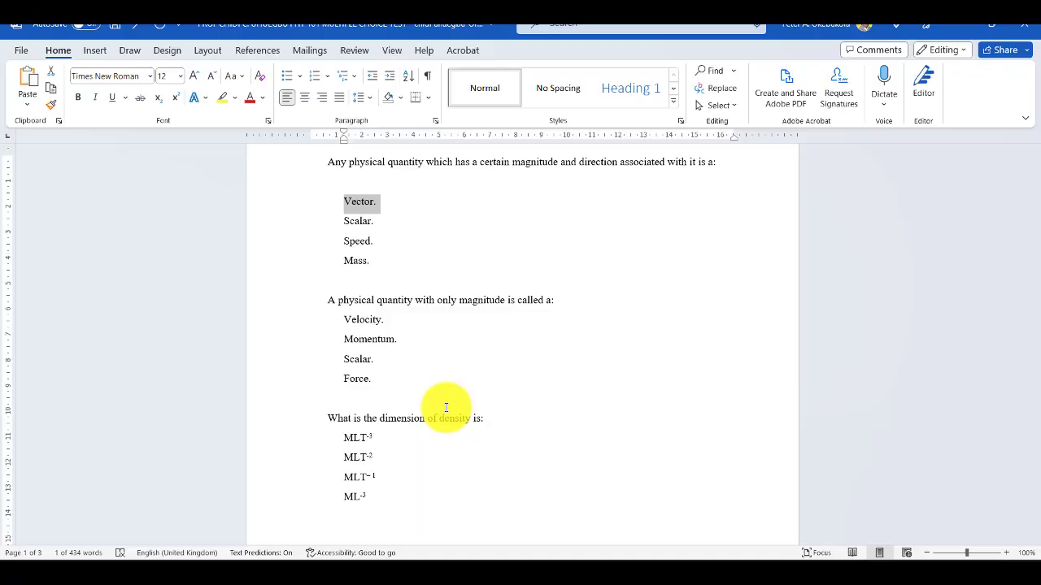
pyautogui.moveTo(328, 299); pyautogui.dragTo(558, 298)
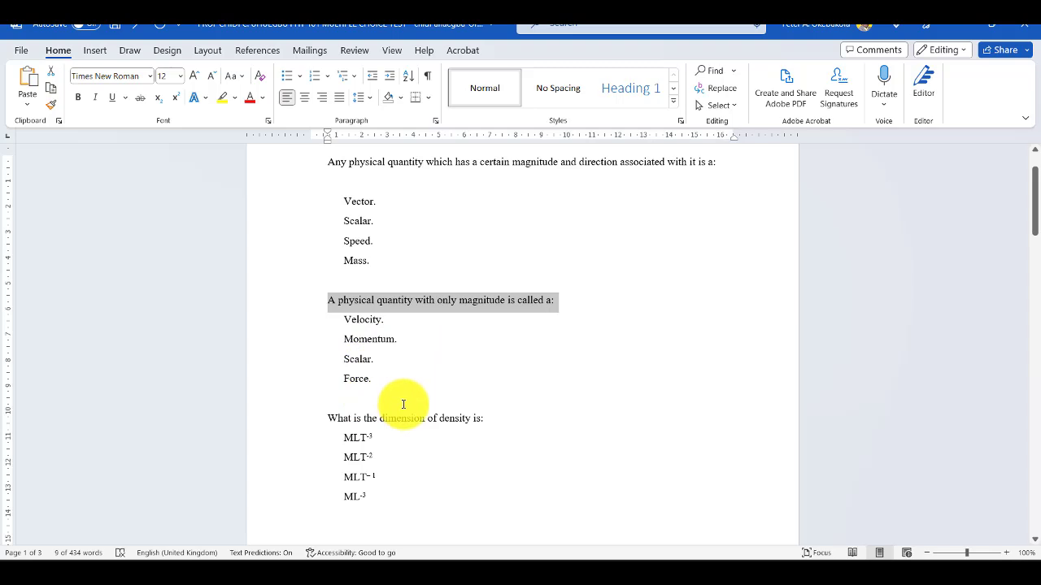
pyautogui.hotkey('alt', 'Tab')
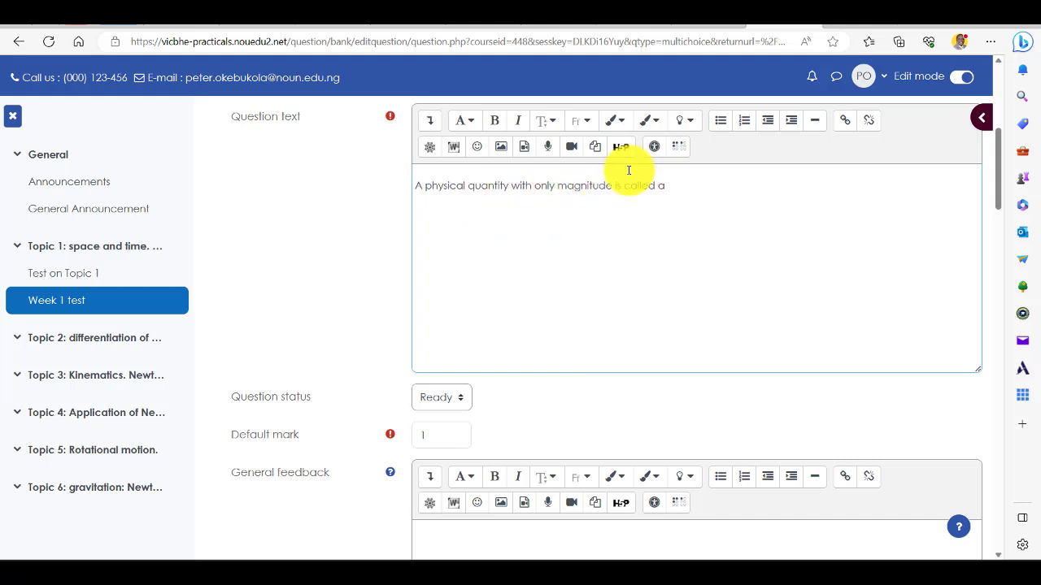
pyautogui.press('BackSpace')
# - Enter the Word document's first option, "Velocity.", as Choice 1 in the answers of Question 2
pyautogui.scroll(-2, 543, 202)
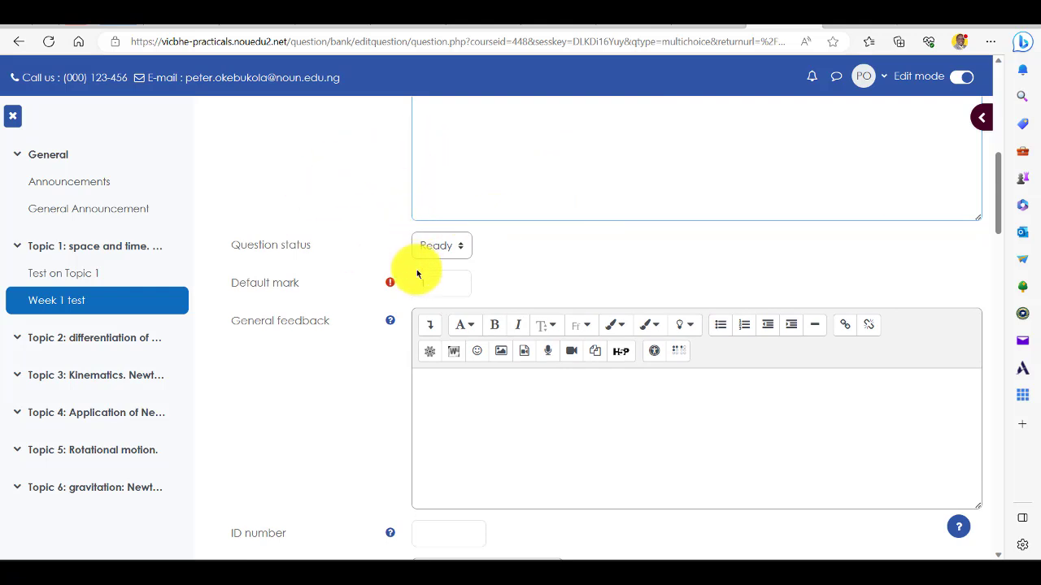
pyautogui.scroll(-2, 476, 278)
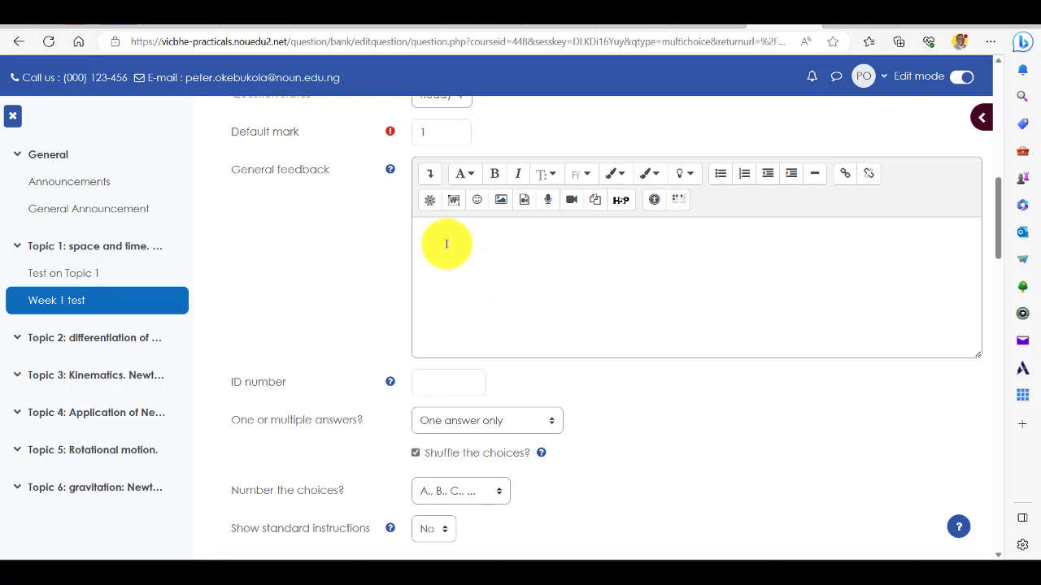
pyautogui.scroll(-1, 447, 244)
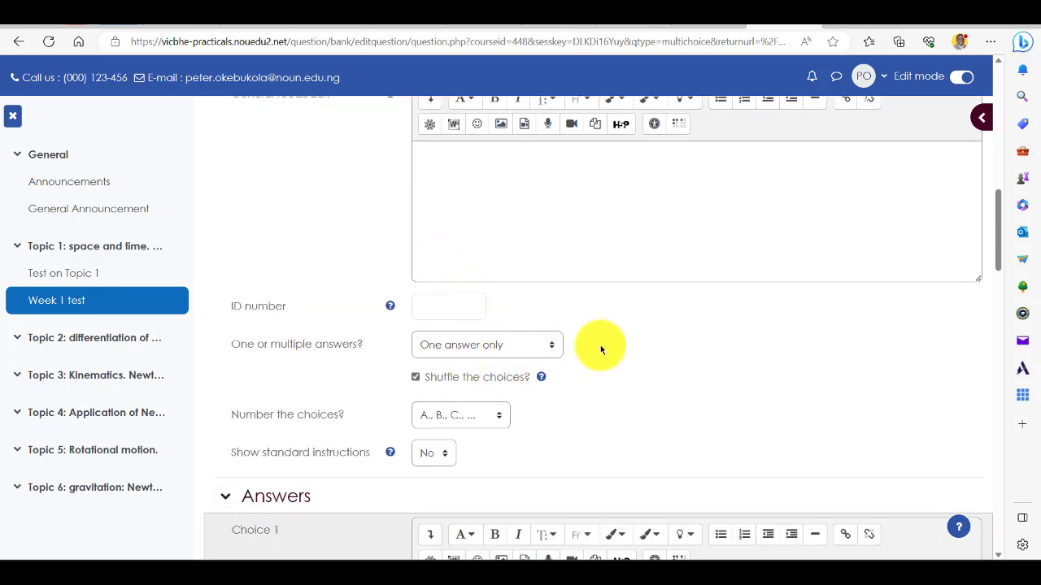
pyautogui.scroll(-1, 600, 345)
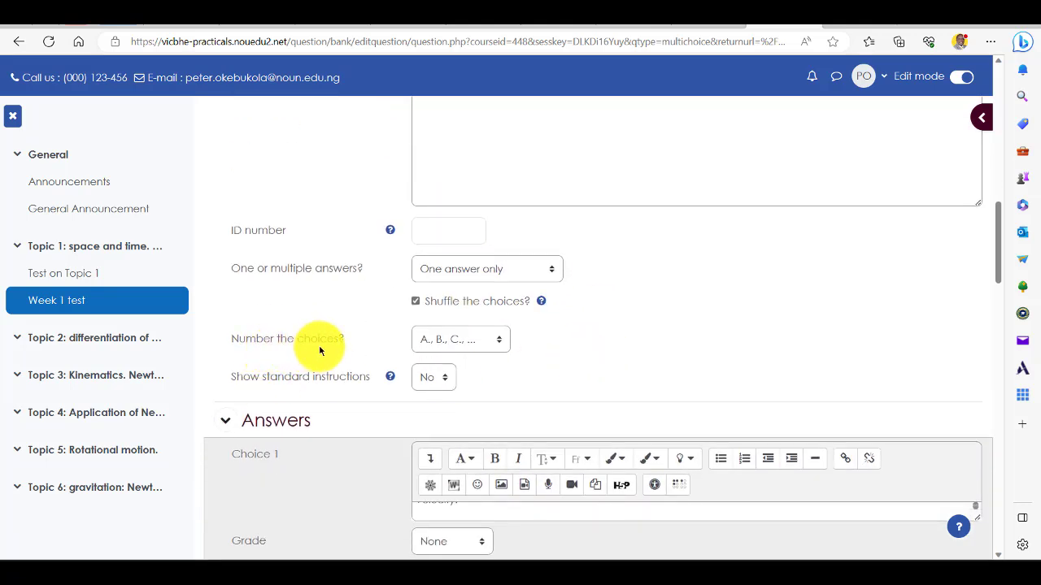
pyautogui.scroll(-2, 495, 357)
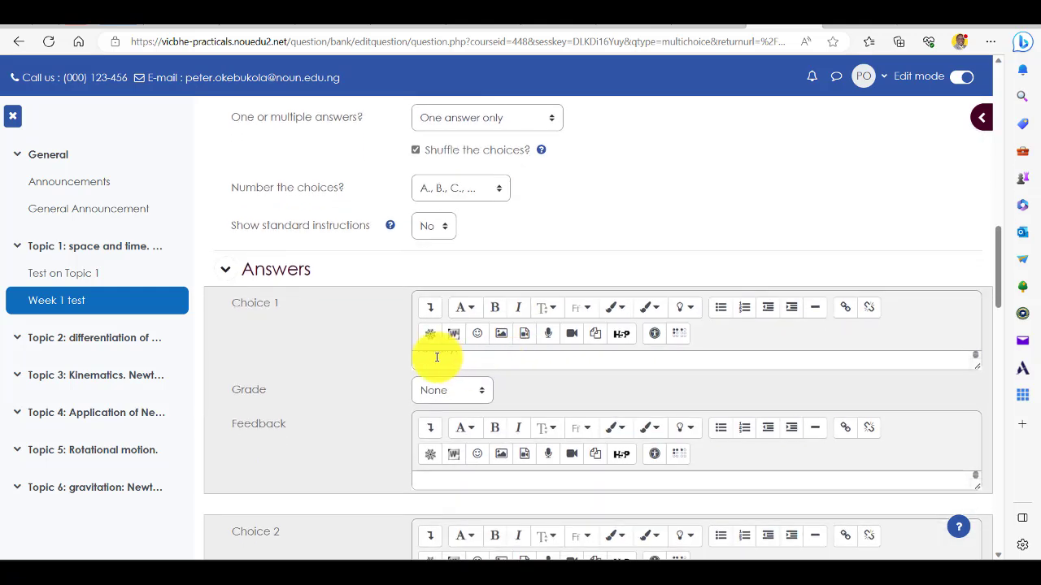
pyautogui.click(437, 357)
pyautogui.write('Velocity.')
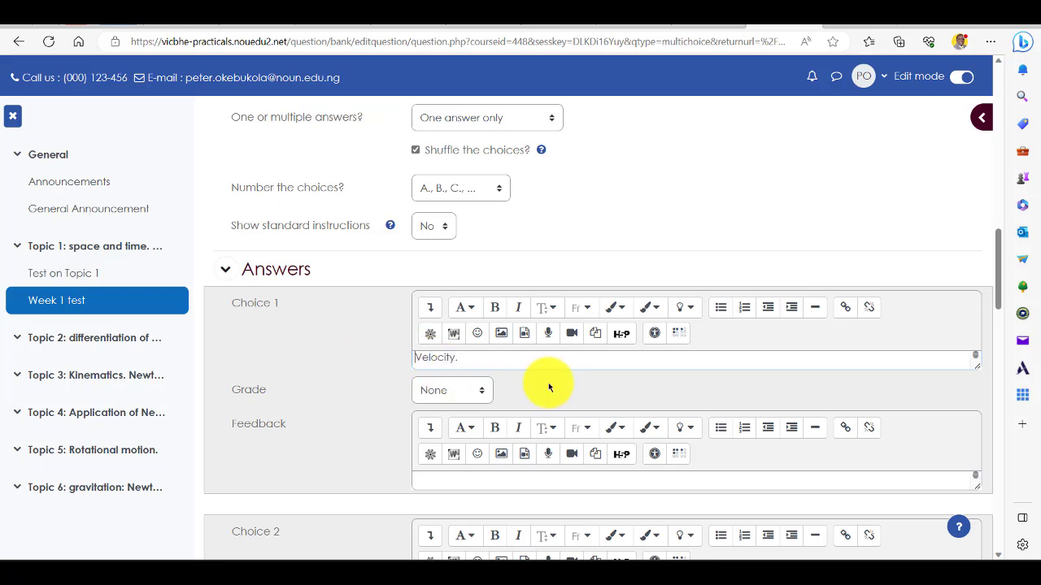
# - Enter "Momentum" as Choice 2 and "Scalar" as Choice 3, setting the grade of Choice 3 to 100%
pyautogui.scroll(-2, 548, 380)
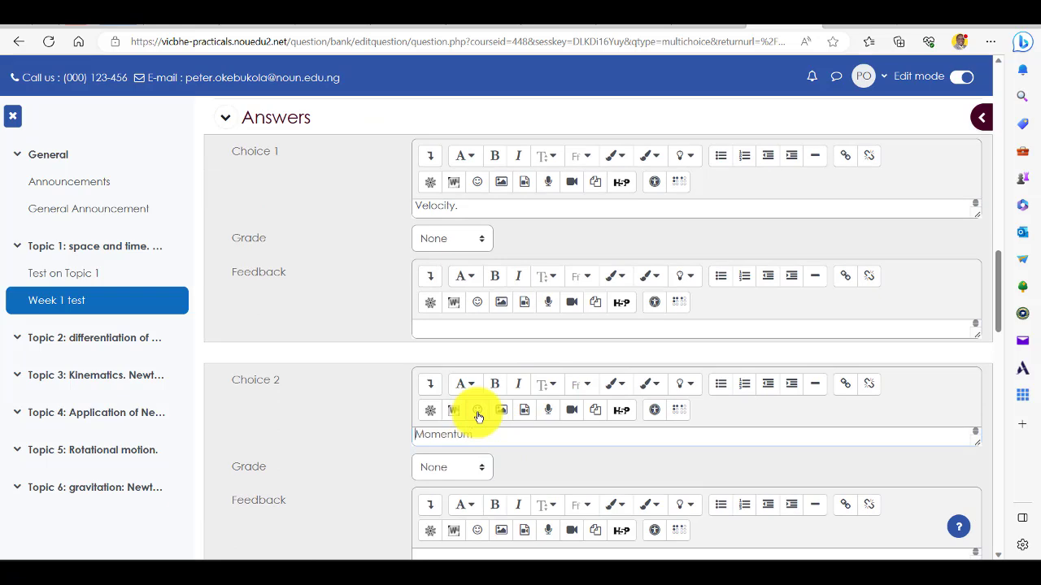
pyautogui.scroll(-3, 479, 417)
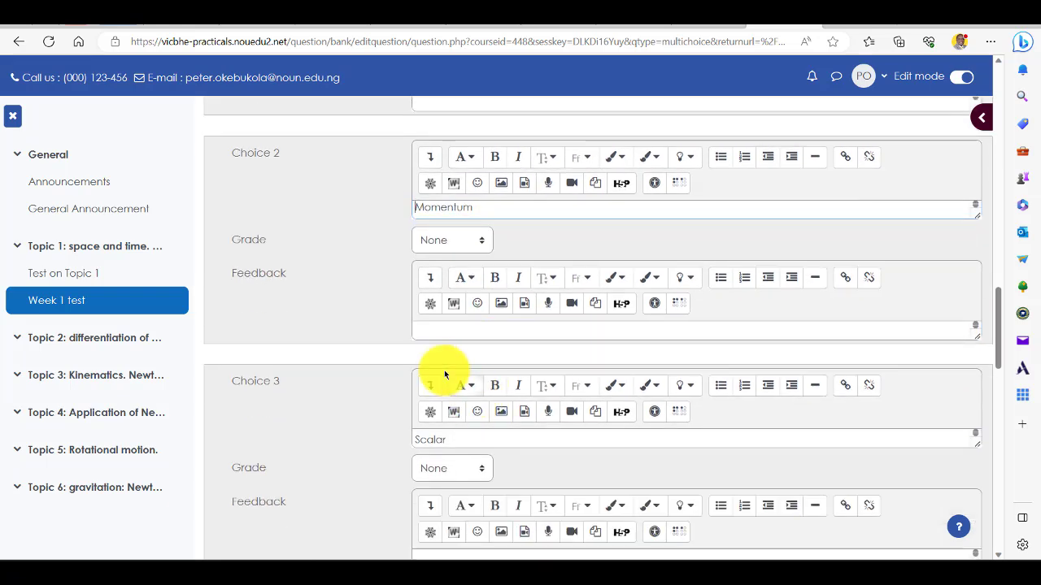
pyautogui.click(484, 469)
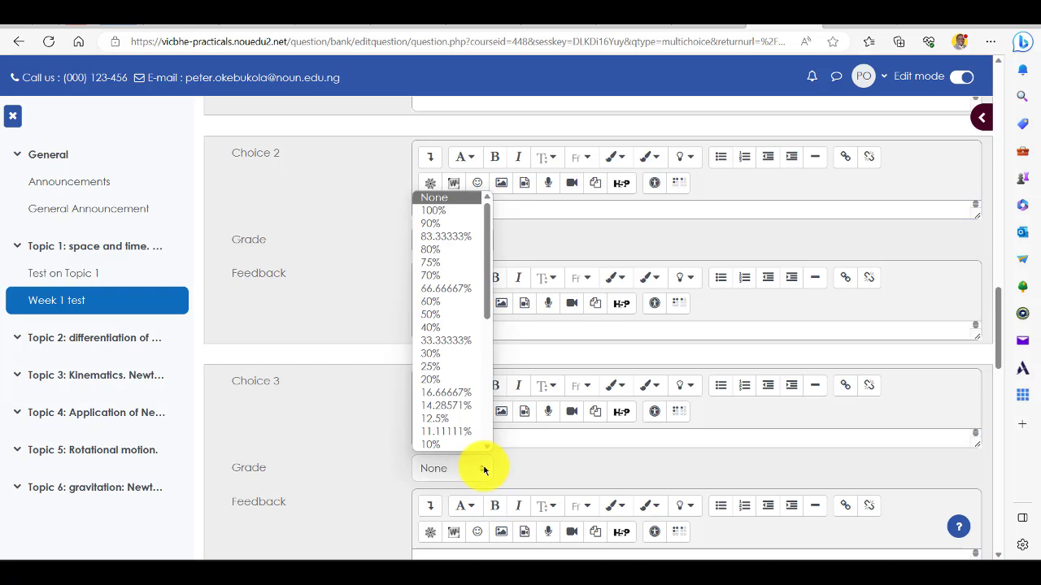
pyautogui.click(457, 212)
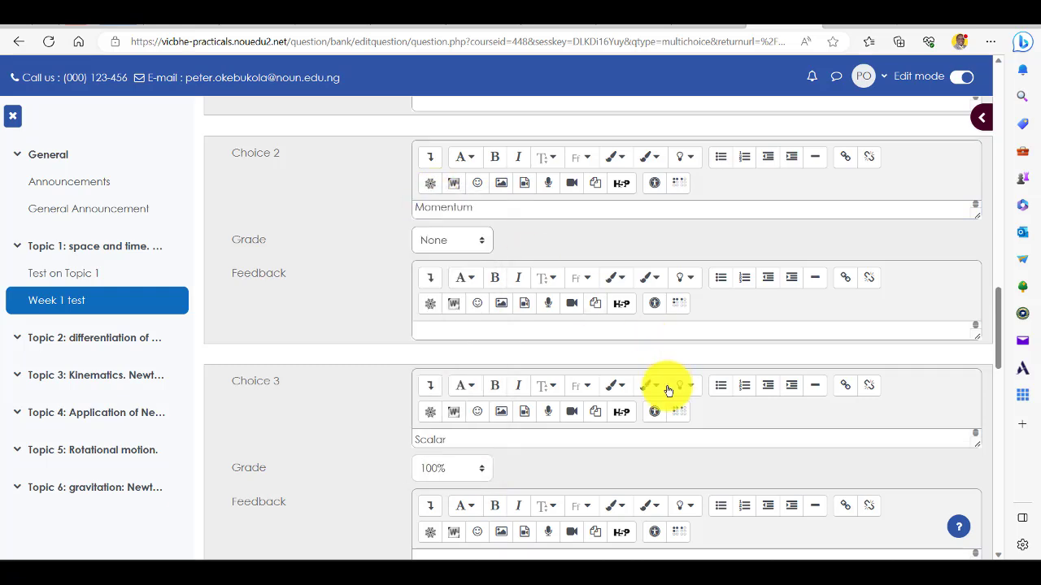
# - Enter "Force" as Choice 4, leave Choice 5 blank, and save Question 2 to the quiz
pyautogui.scroll(-3, 620, 457)
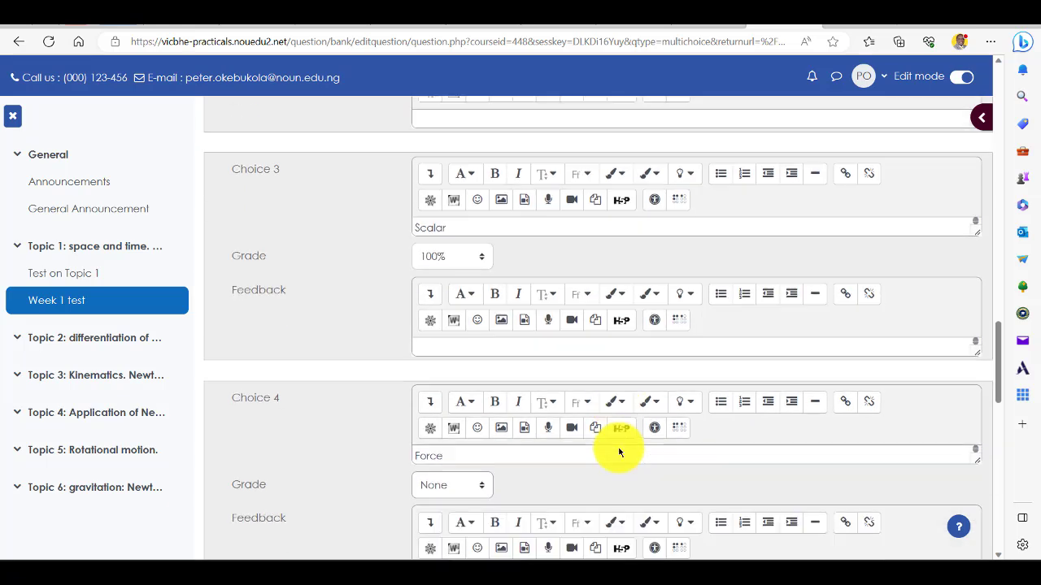
pyautogui.scroll(-1, 618, 453)
pyautogui.scroll(-1, 544, 365)
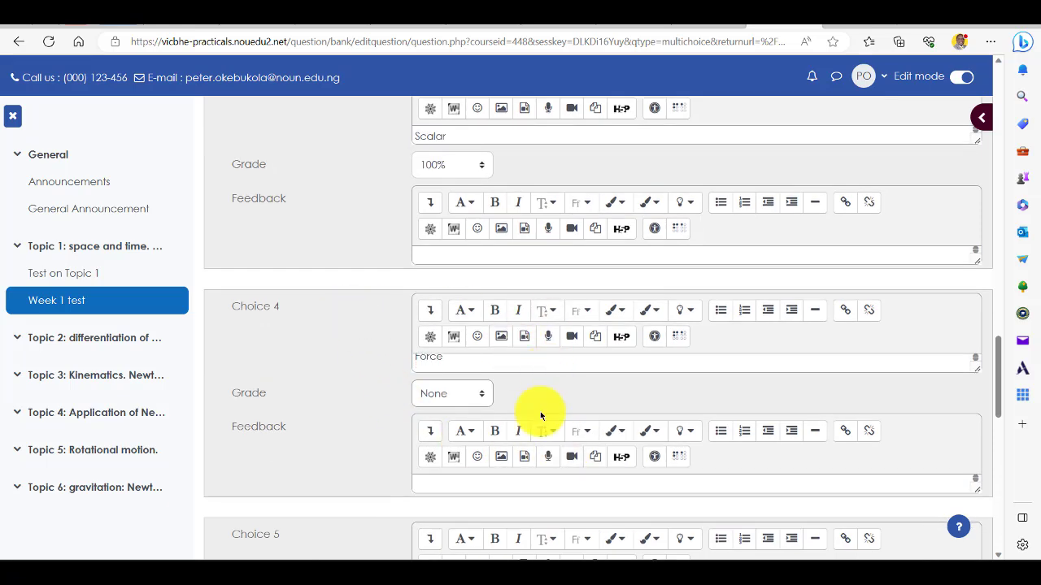
pyautogui.scroll(-5, 378, 425)
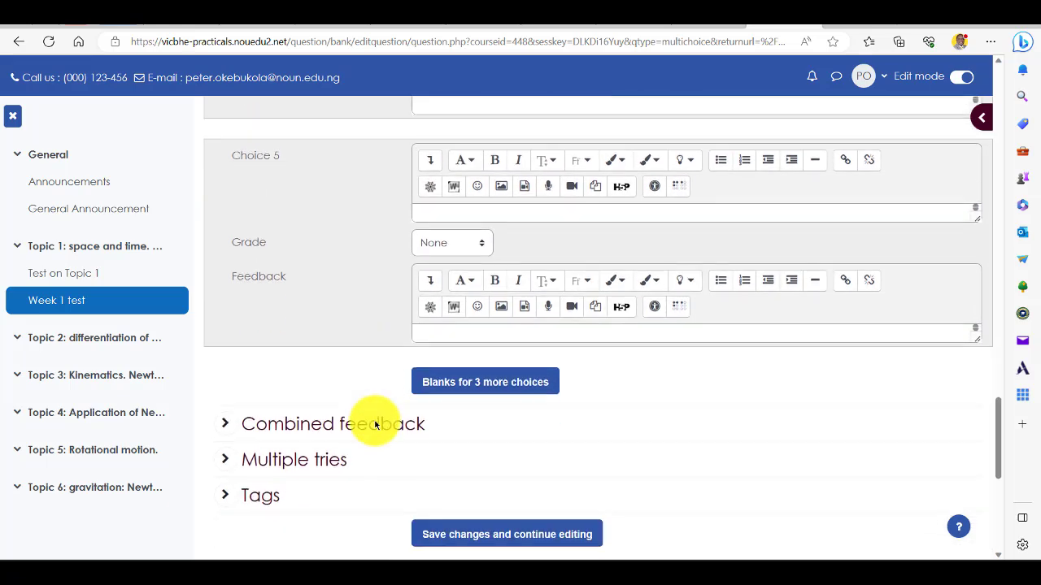
pyautogui.scroll(-1, 375, 425)
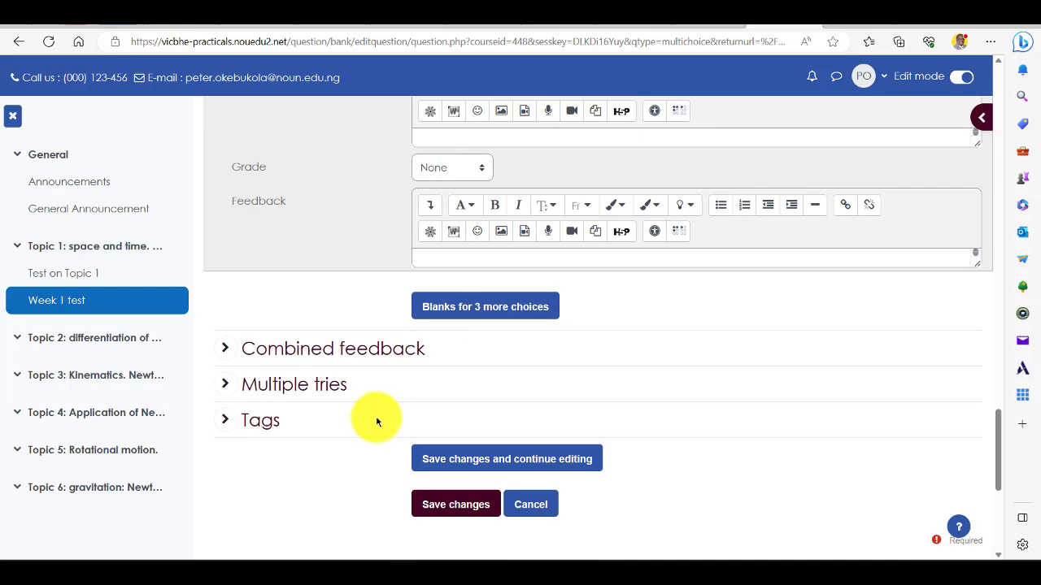
pyautogui.scroll(-2, 375, 421)
pyautogui.click(459, 363)
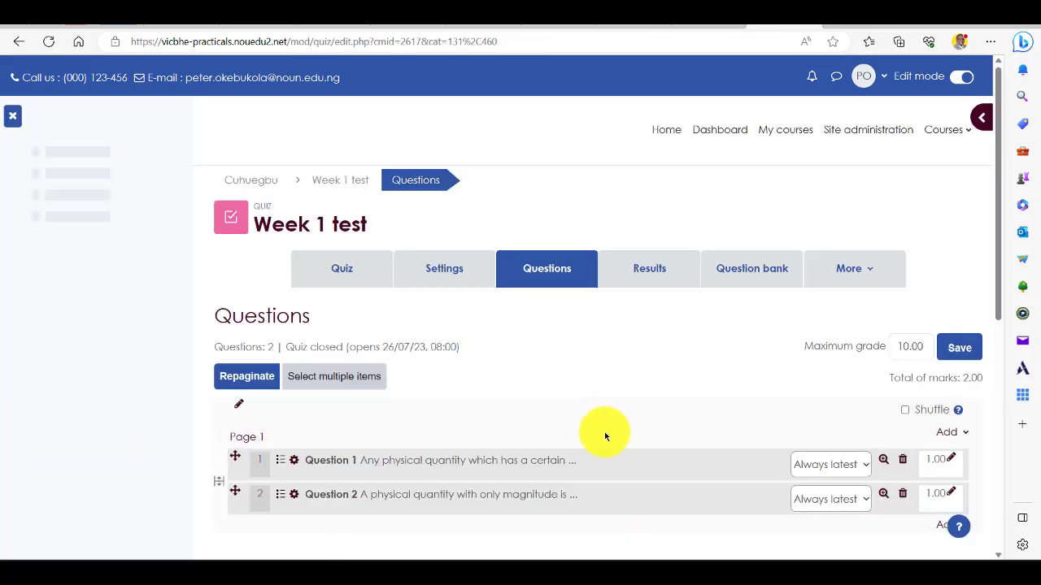
# - Set the maximum grade of the Week 1 test to 15 and save it
pyautogui.scroll(-1, 604, 365)
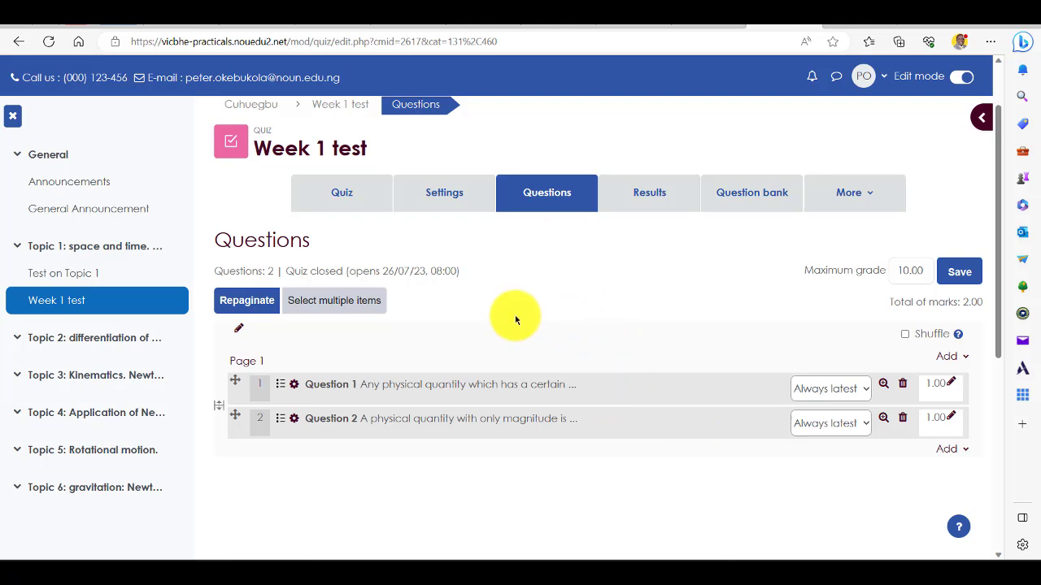
pyautogui.scroll(1, 508, 317)
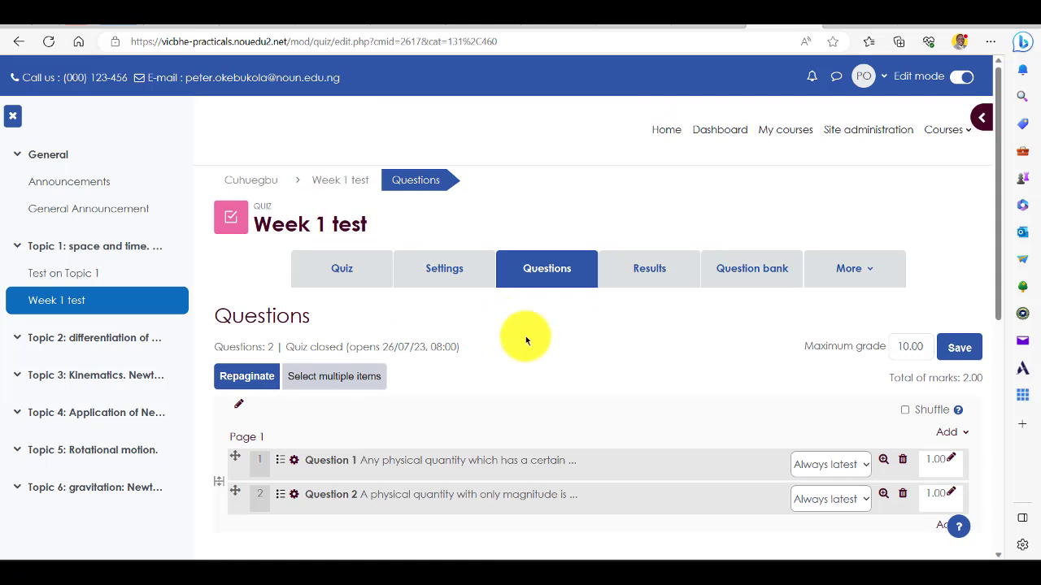
pyautogui.scroll(-1, 525, 340)
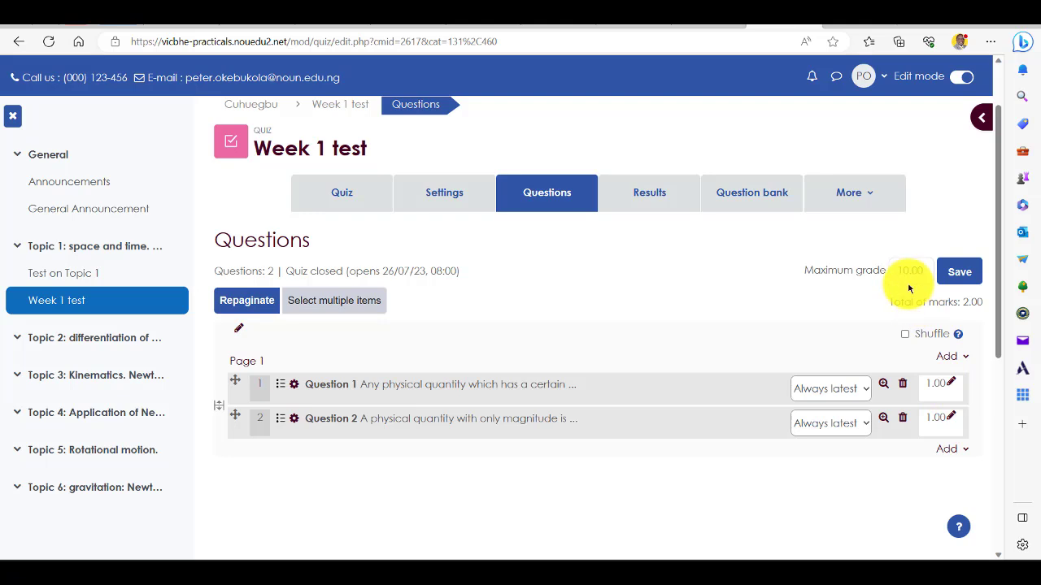
pyautogui.moveTo(907, 269); pyautogui.dragTo(893, 270)
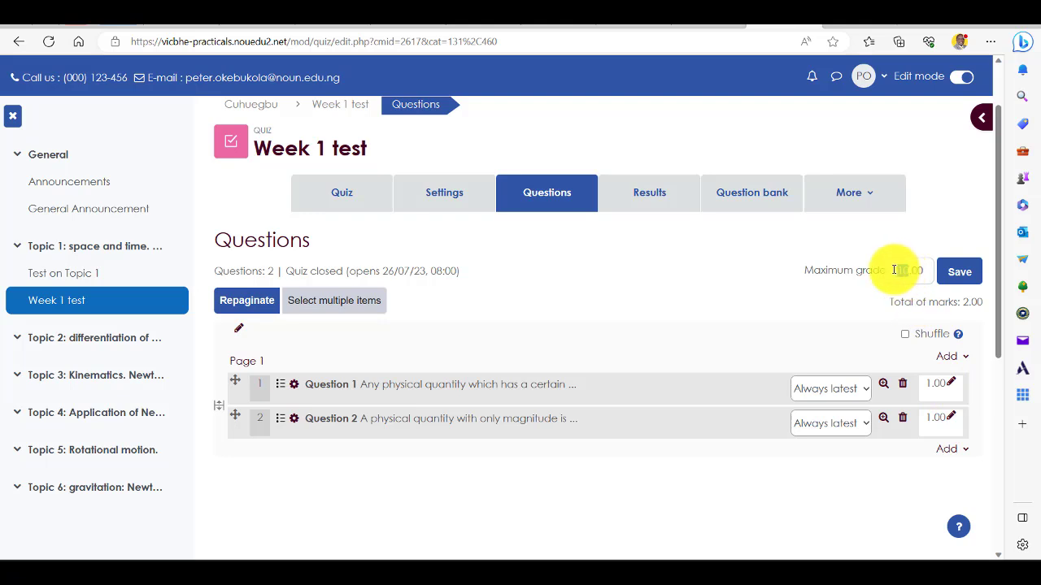
pyautogui.write('15')
pyautogui.click(960, 274)
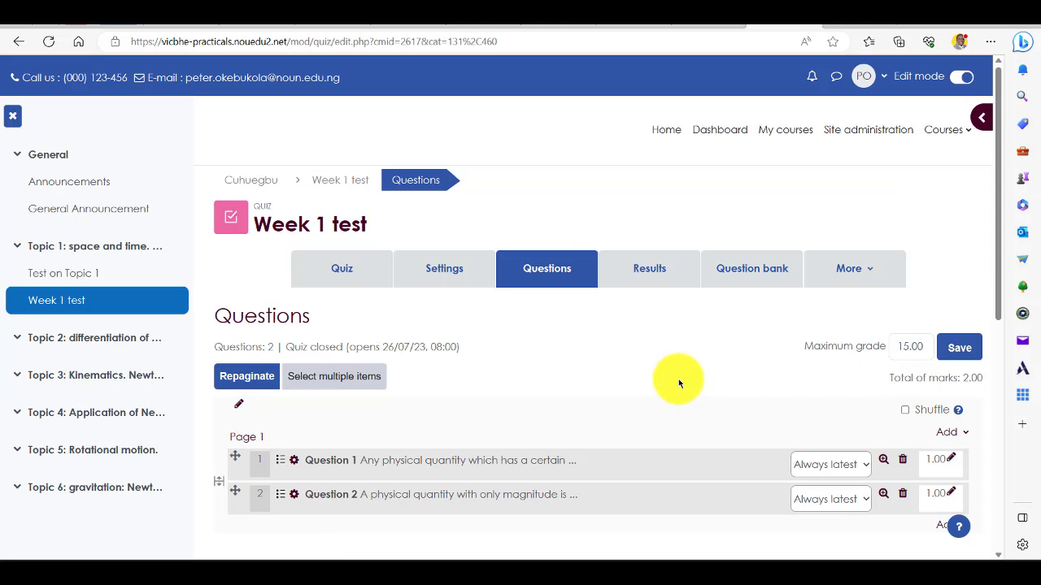
pyautogui.scroll(-2, 678, 379)
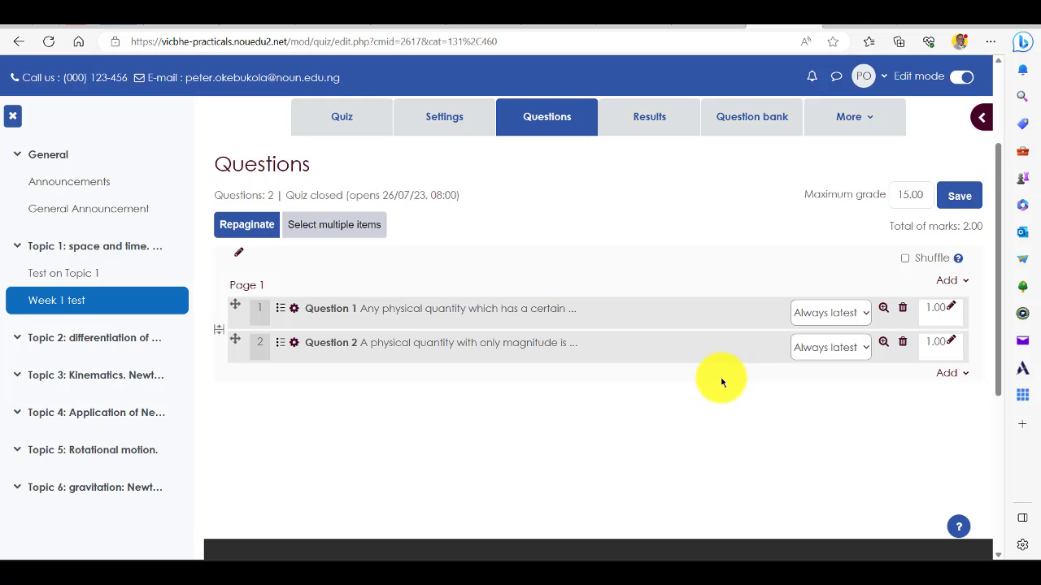
pyautogui.scroll(1, 721, 382)
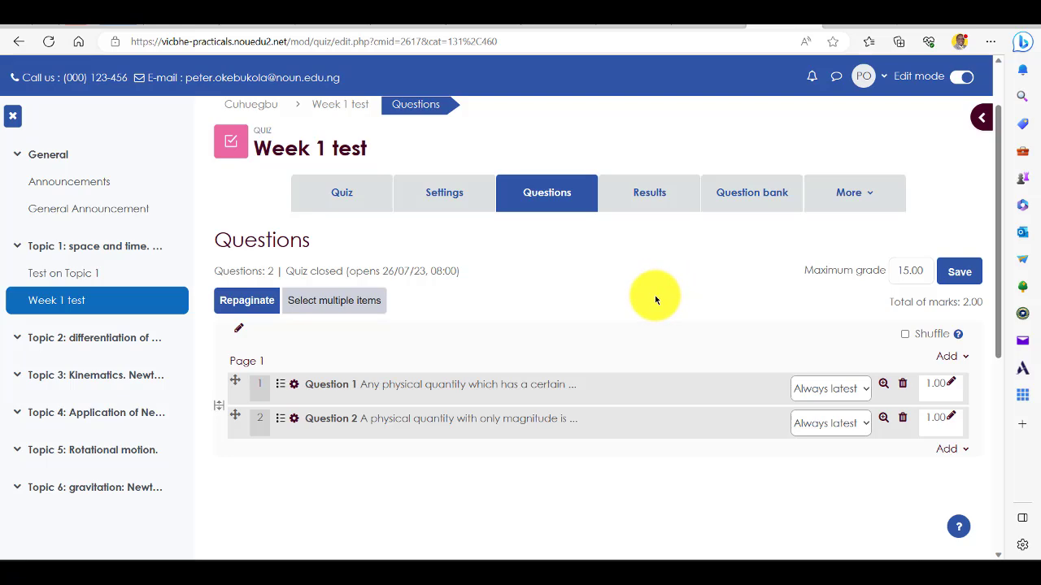
pyautogui.hotkey('alt', 'Tab')
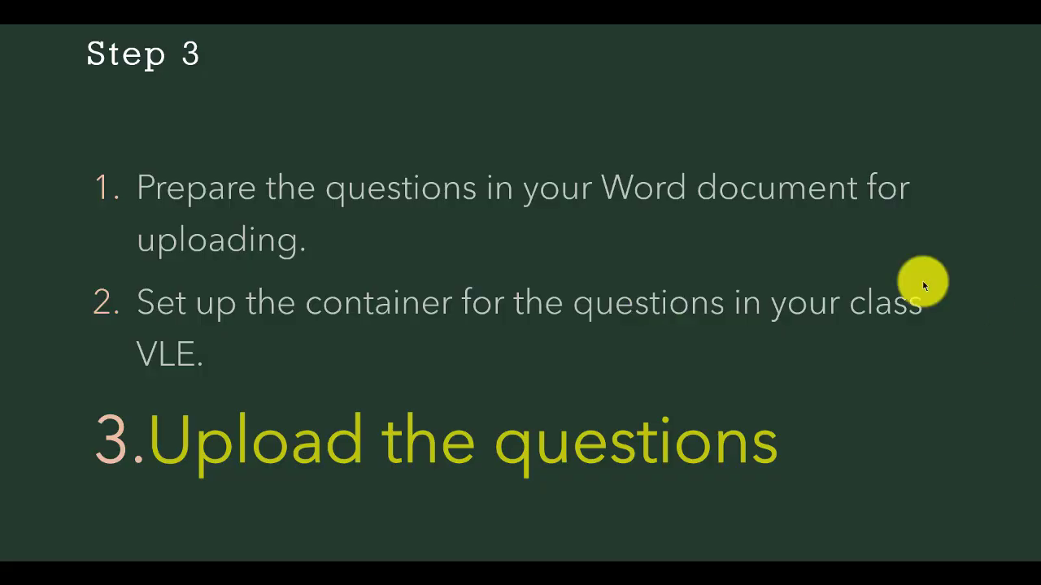
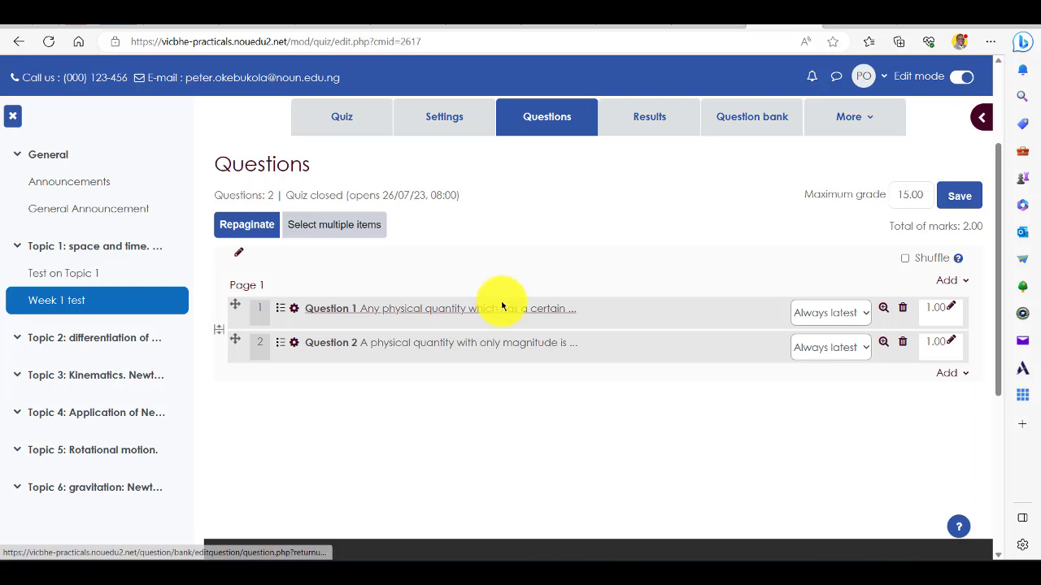
# - Start a preview attempt of the Week 1 test and look through its two questions
pyautogui.scroll(2, 498, 293)
pyautogui.click(342, 273)
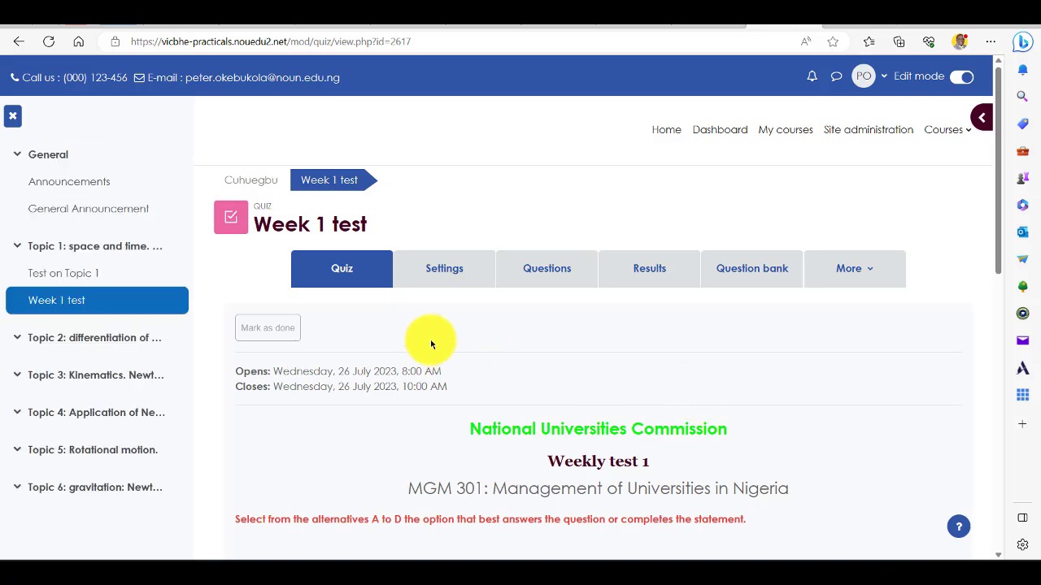
pyautogui.scroll(-2, 553, 330)
pyautogui.scroll(-2, 552, 331)
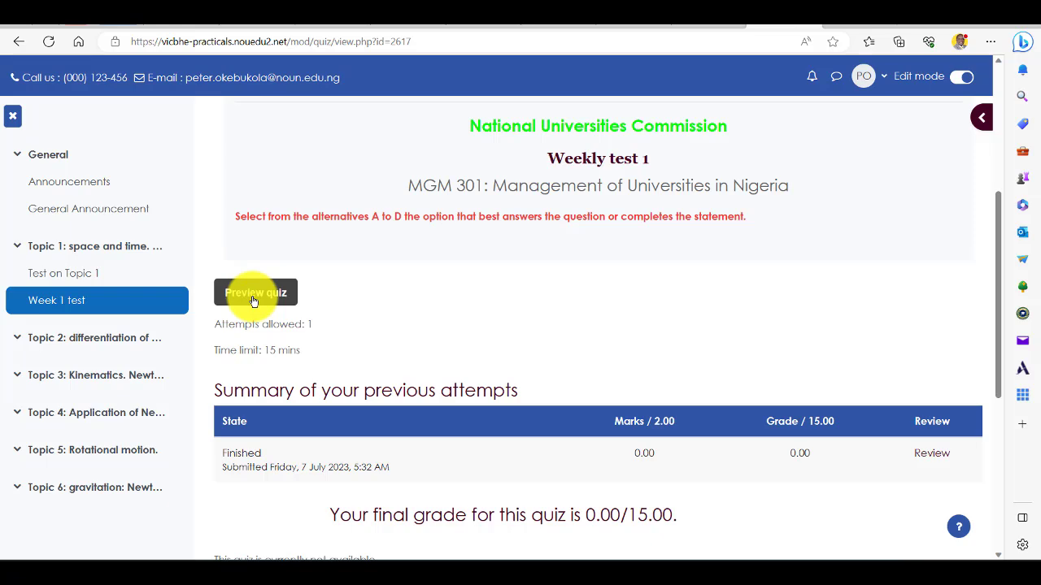
pyautogui.click(253, 299)
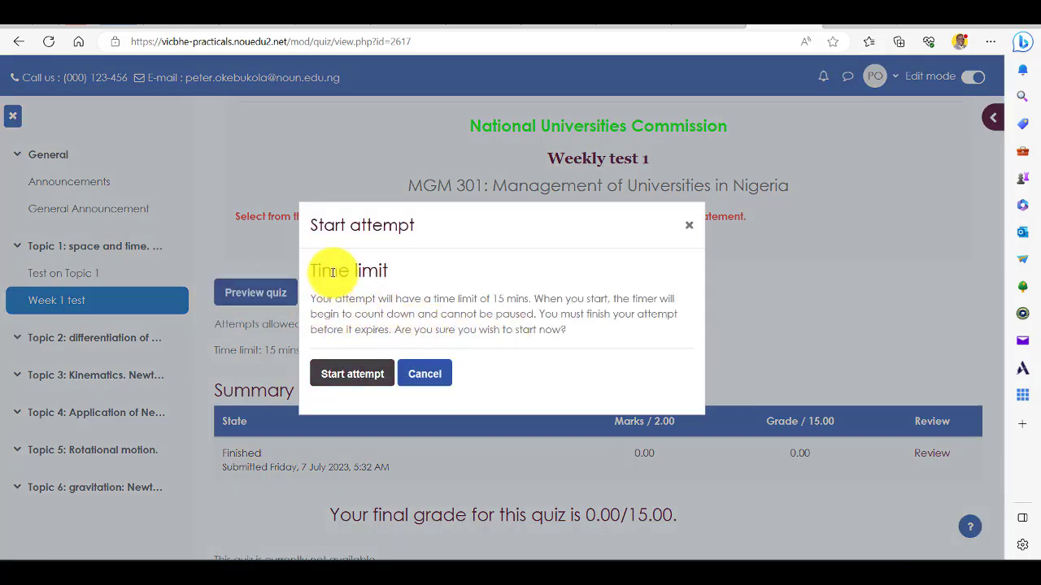
pyautogui.click(353, 377)
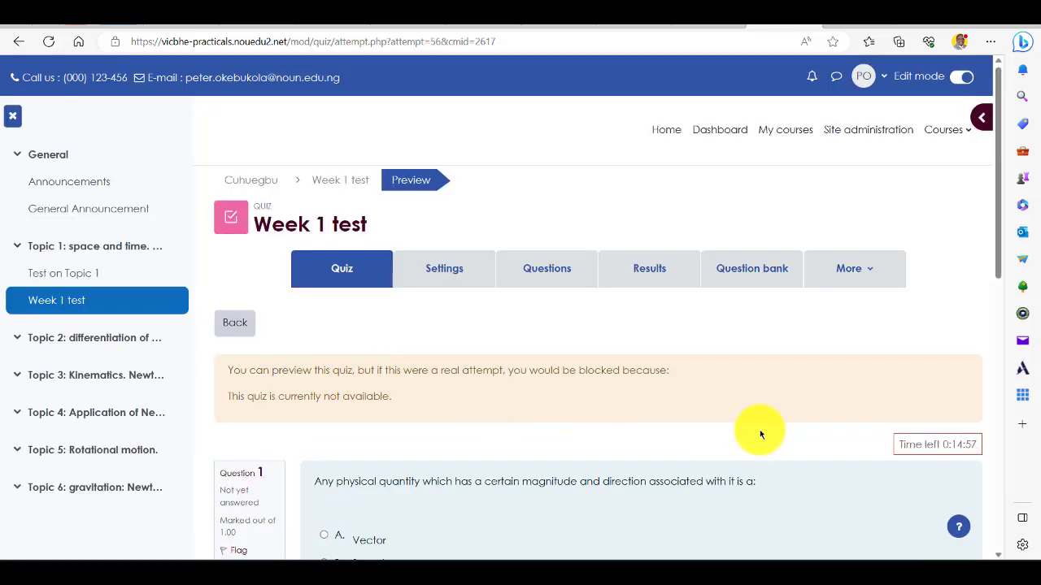
pyautogui.scroll(-3, 759, 430)
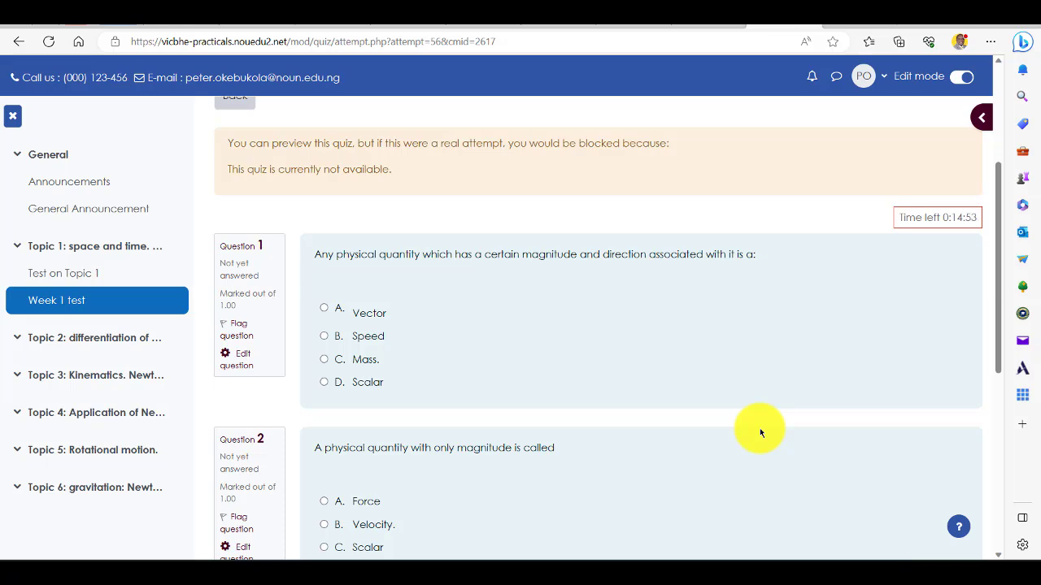
pyautogui.scroll(-3, 759, 431)
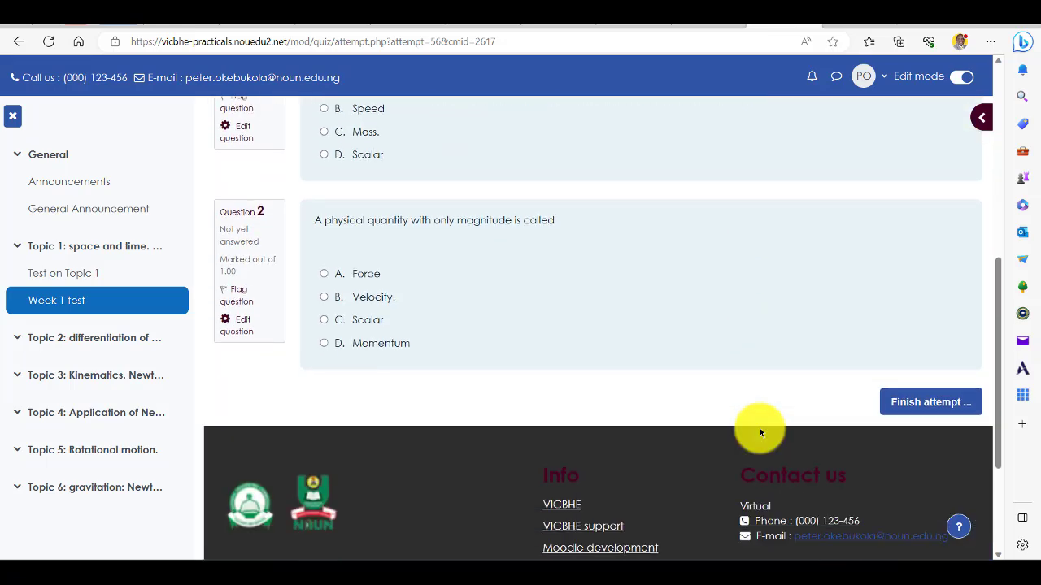
pyautogui.scroll(2, 759, 427)
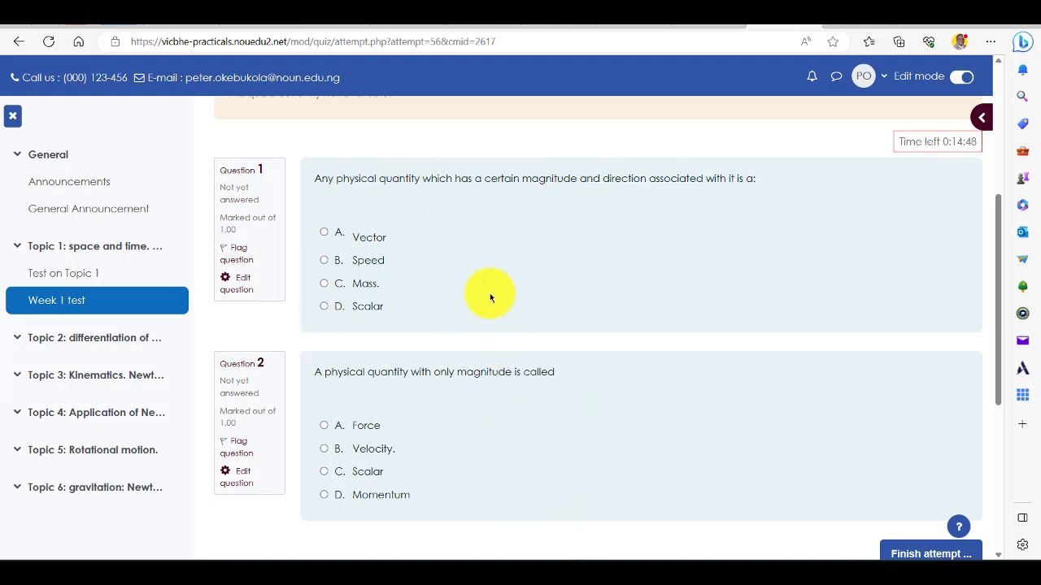
# - Create a QR code for the quiz attempt page, download it, and open the downloaded image
pyautogui.rightClick(493, 264)
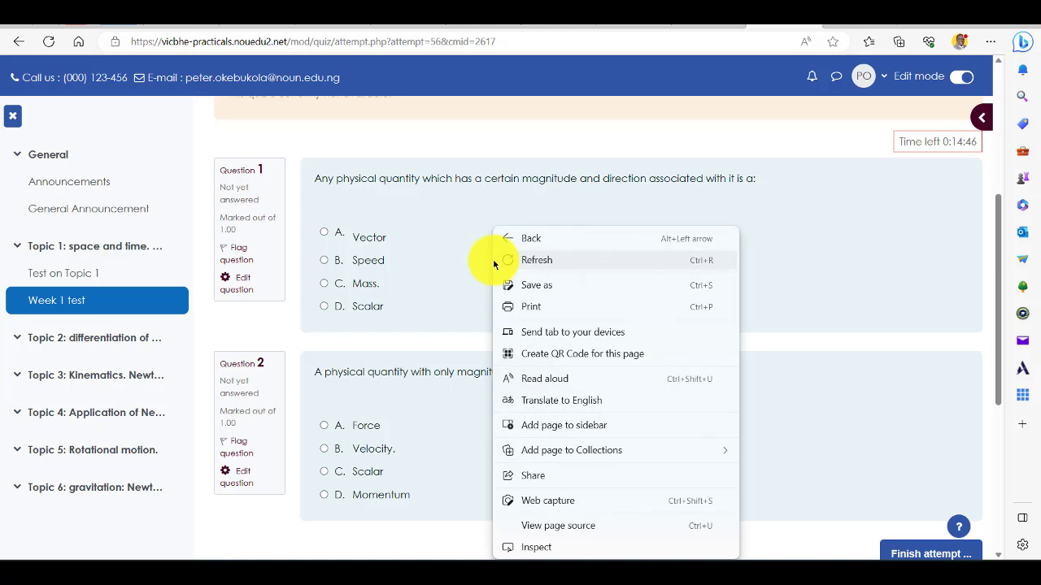
pyautogui.click(529, 354)
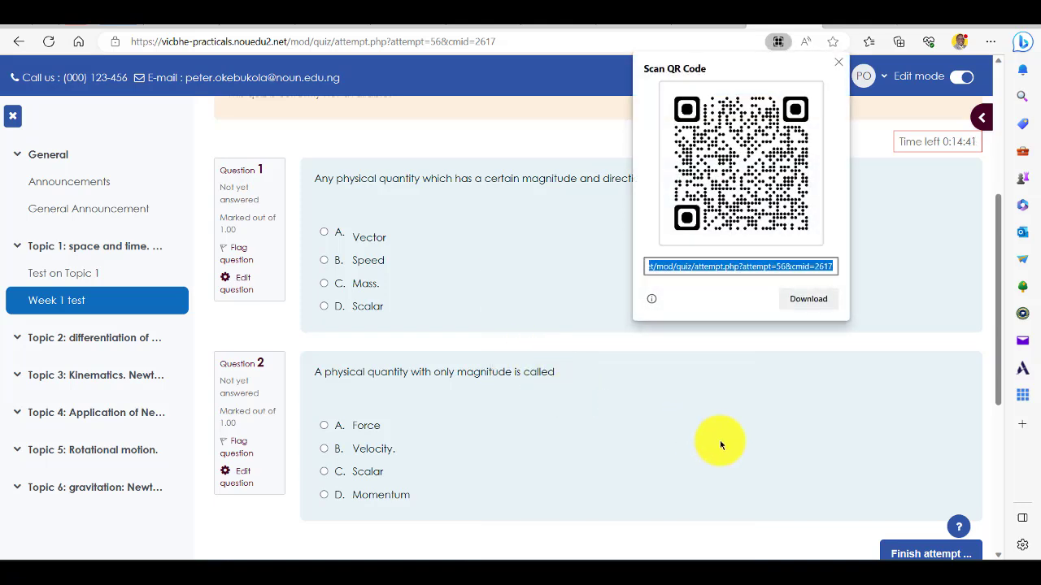
pyautogui.click(797, 306)
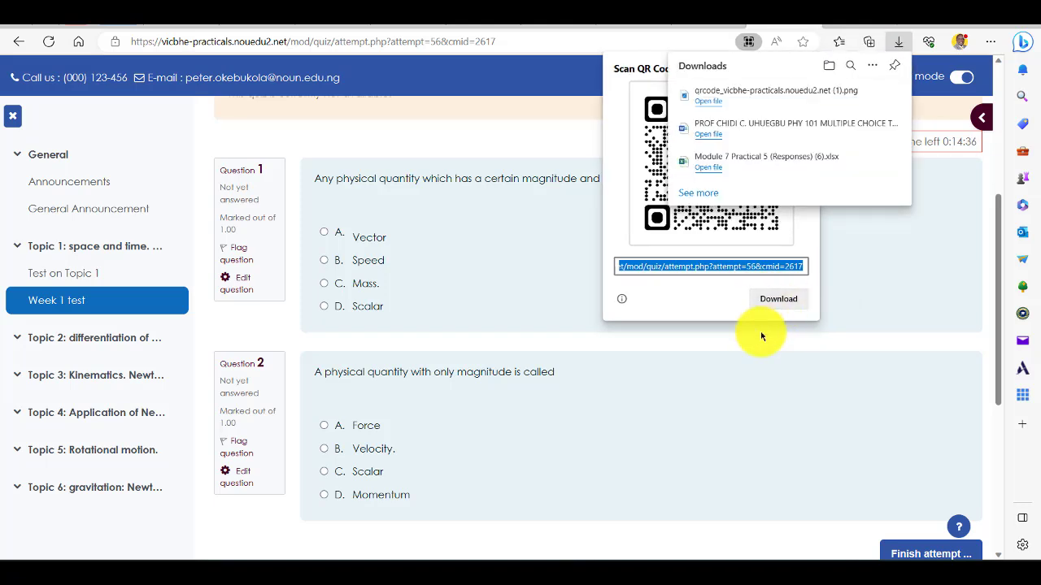
pyautogui.click(714, 107)
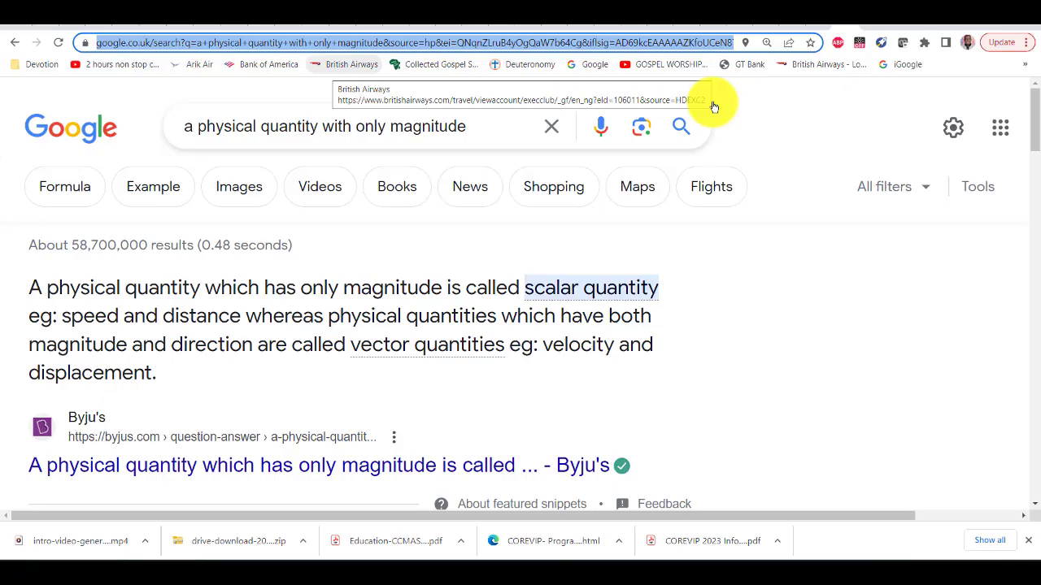
pyautogui.write('g')
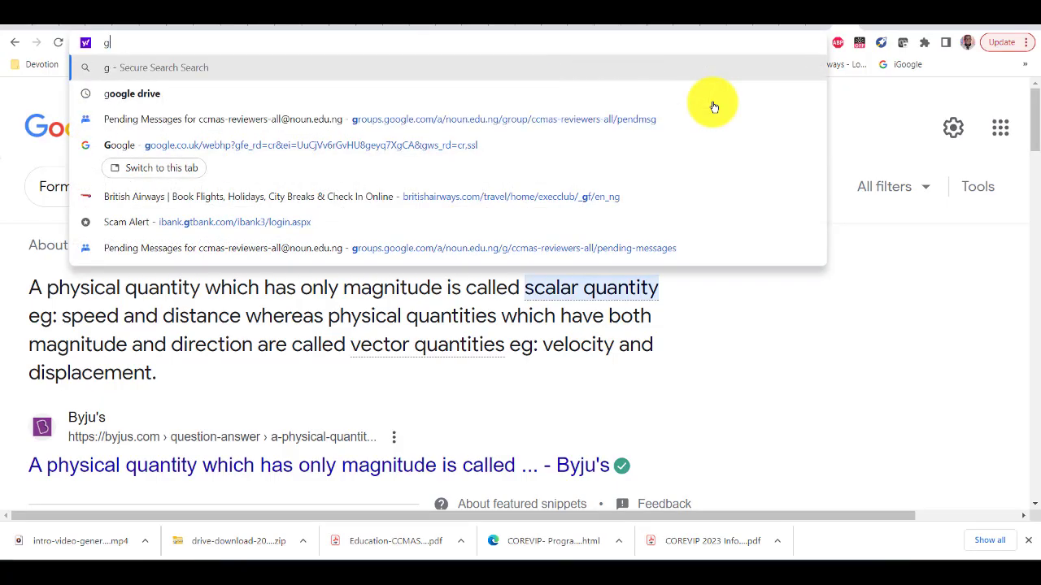
pyautogui.write('sites')
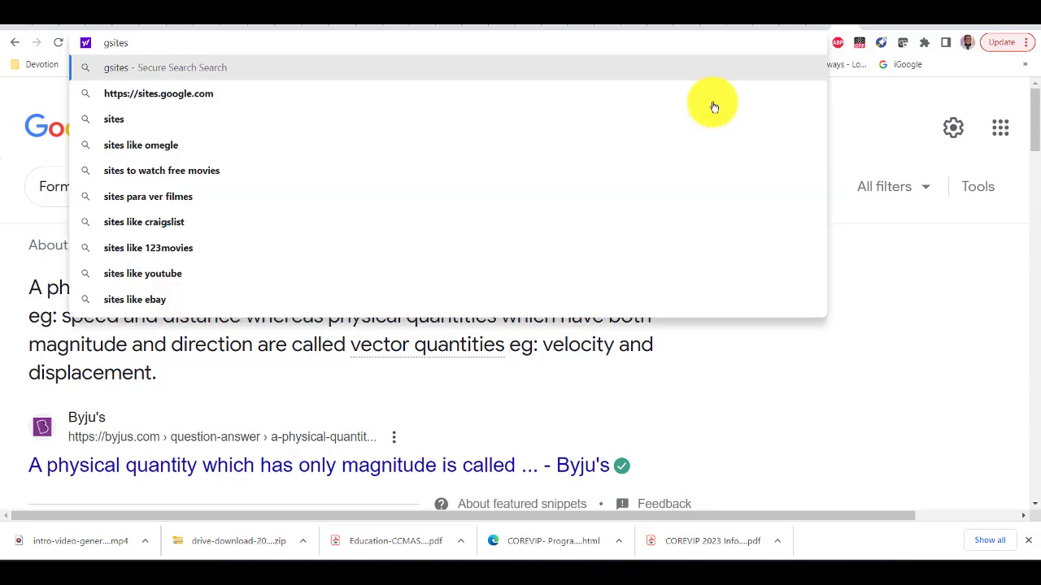
pyautogui.press('BackSpace')
pyautogui.press('BackSpace')
pyautogui.press('BackSpace')
pyautogui.press('BackSpace')
pyautogui.press('BackSpace')
pyautogui.press('BackSpace')
# - Go to sites.google.com in Chrome and open the CCMAS EDU 203 class website from the recent sites
pyautogui.write('s')
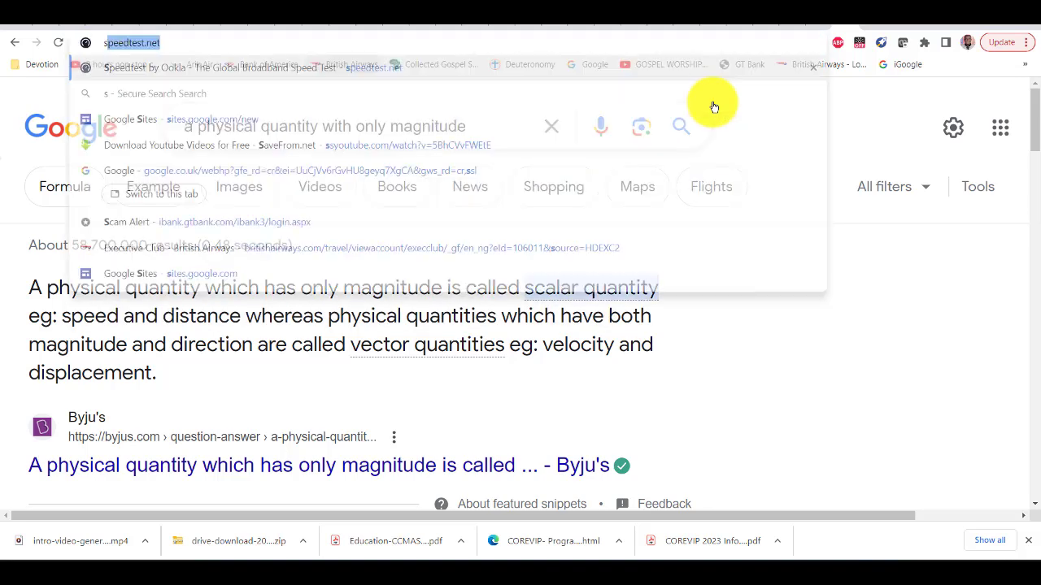
pyautogui.write('ites')
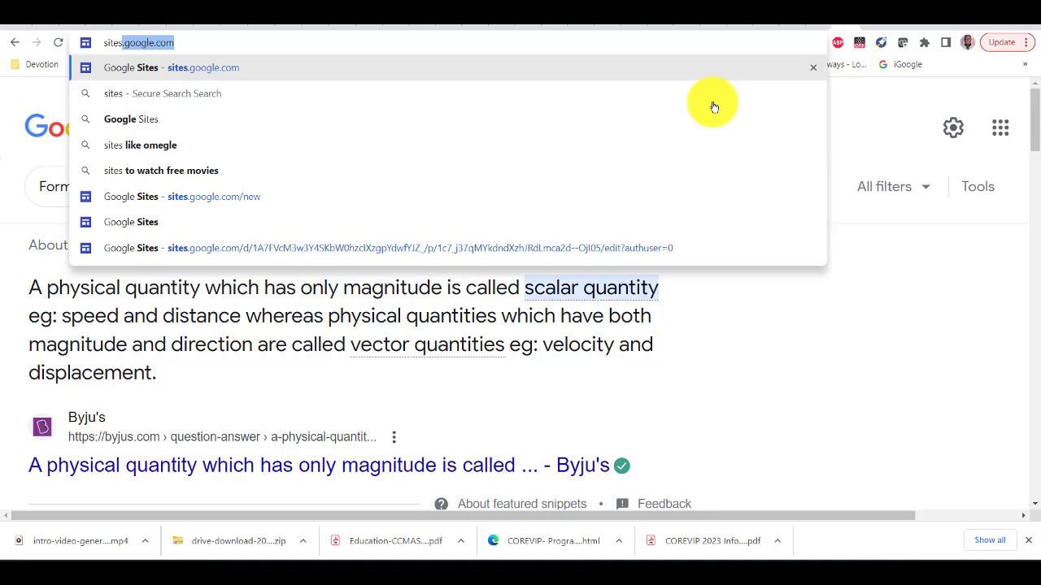
pyautogui.click(214, 45)
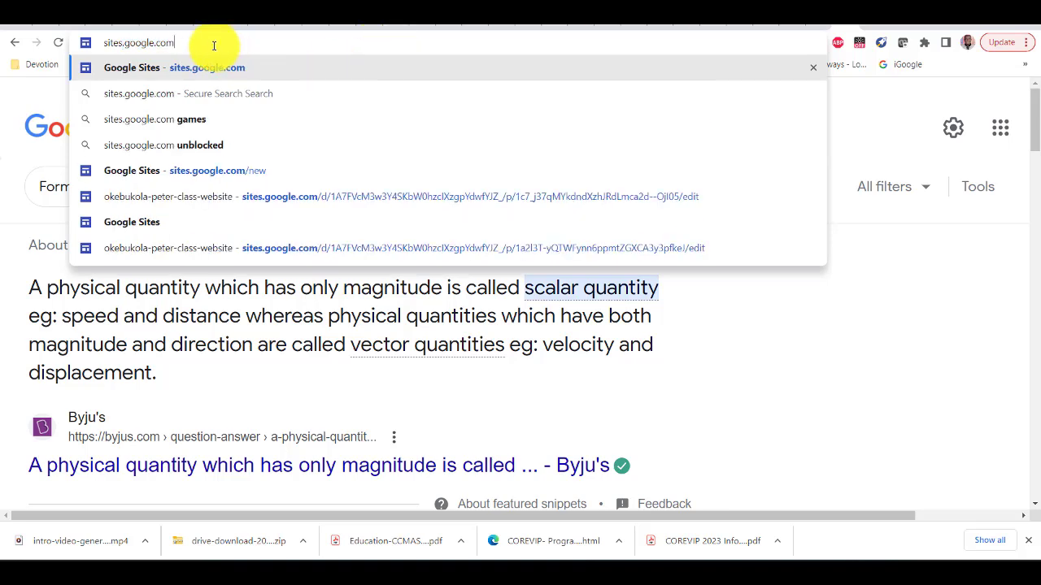
pyautogui.press('Return')
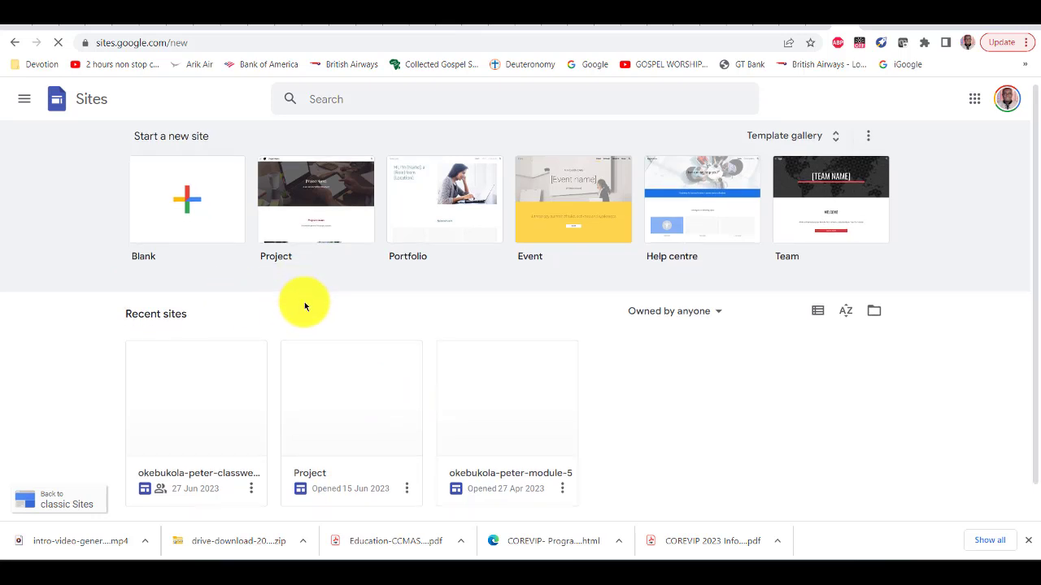
pyautogui.scroll(-1, 304, 302)
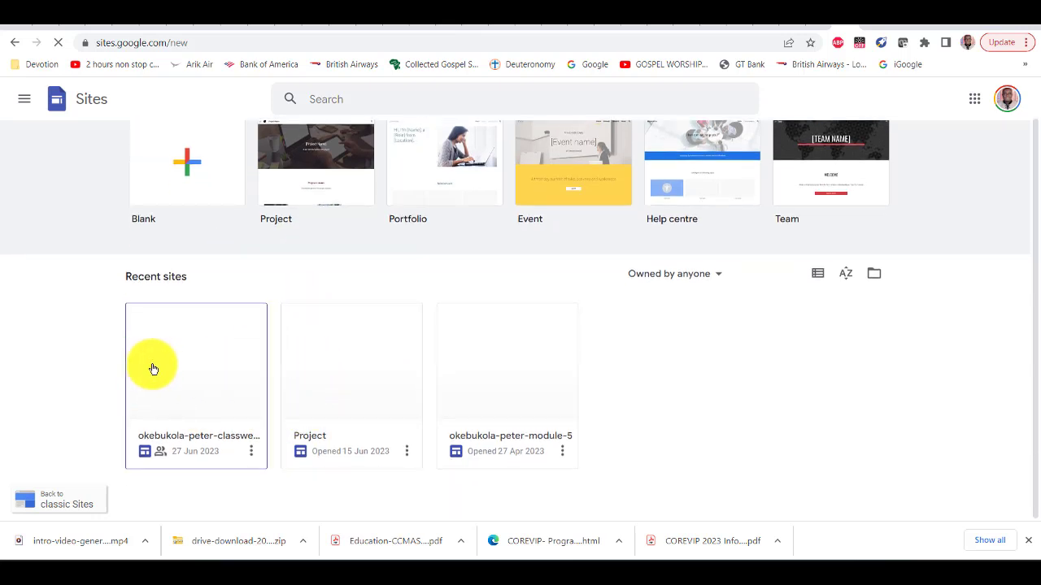
pyautogui.click(211, 334)
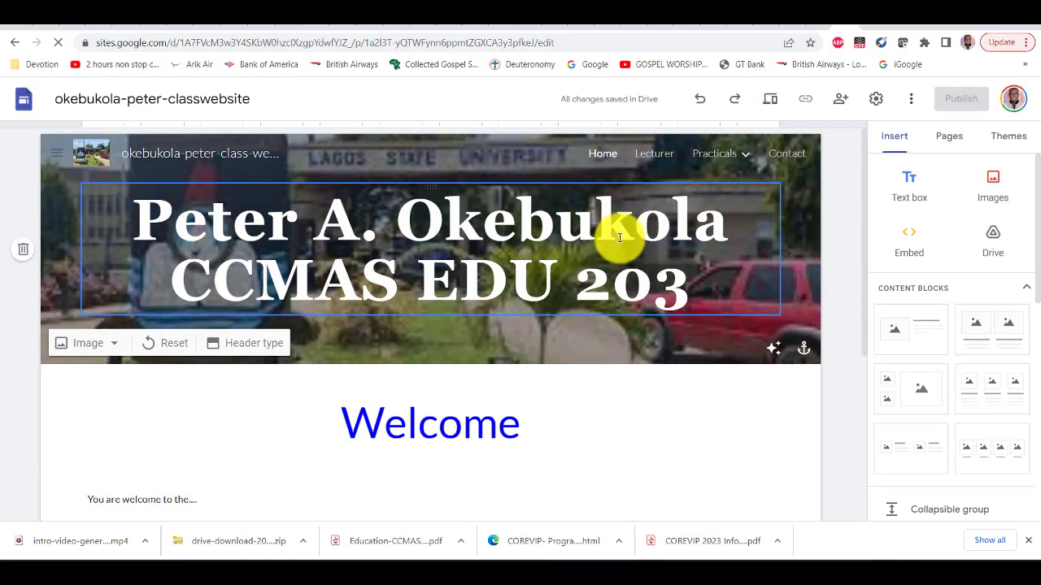
# - Add a subpage named "Practical 6" under the Practicals page of the class website
pyautogui.moveTo(746, 154)
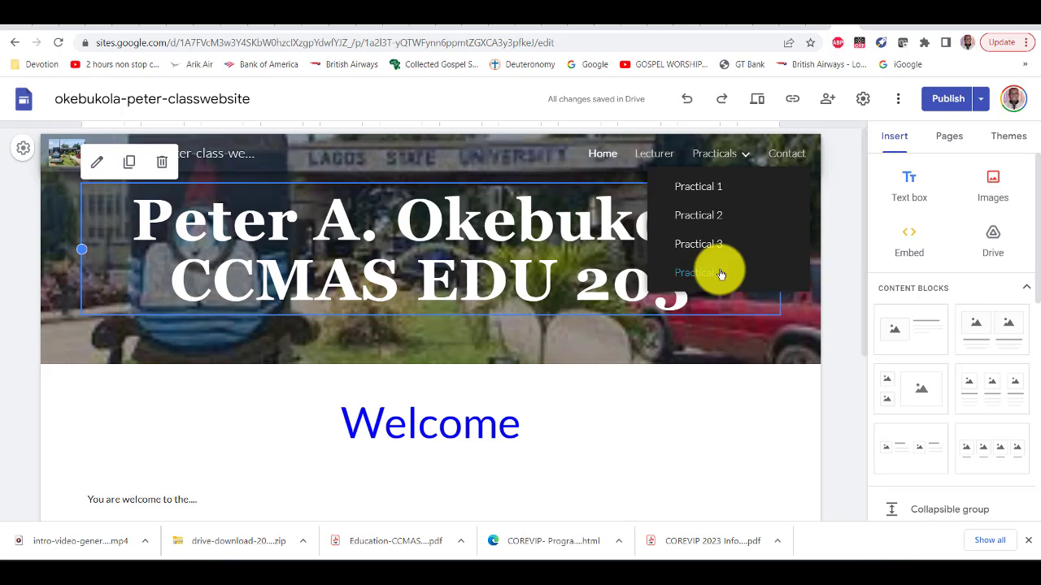
pyautogui.click(949, 138)
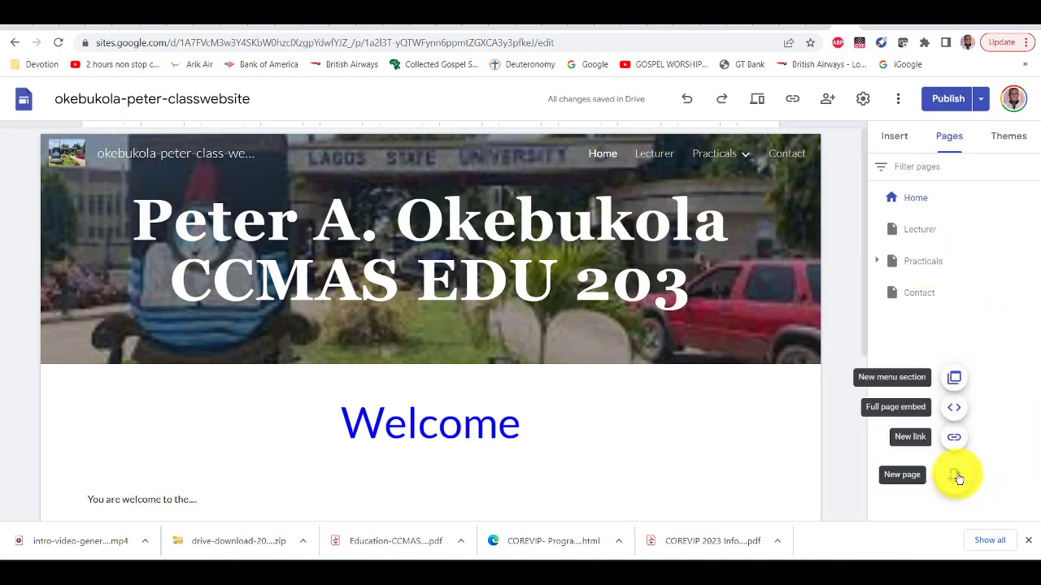
pyautogui.click(1030, 260)
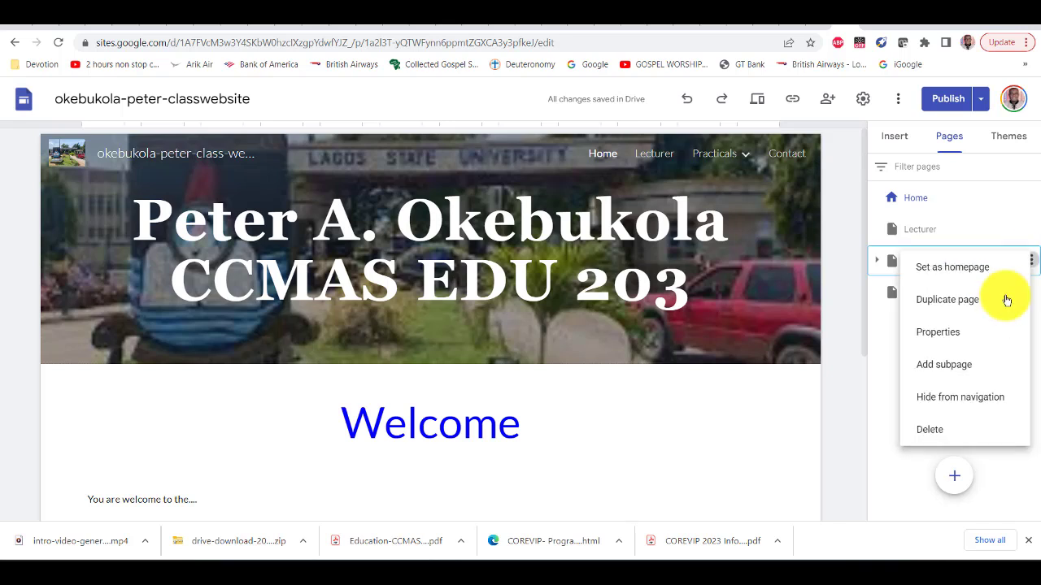
pyautogui.click(956, 367)
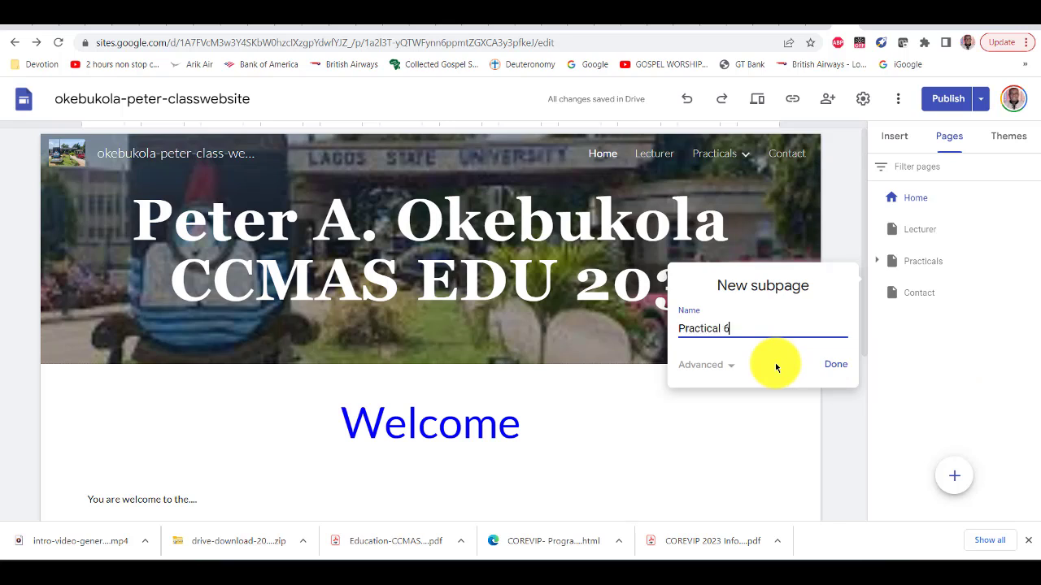
pyautogui.press('Return')
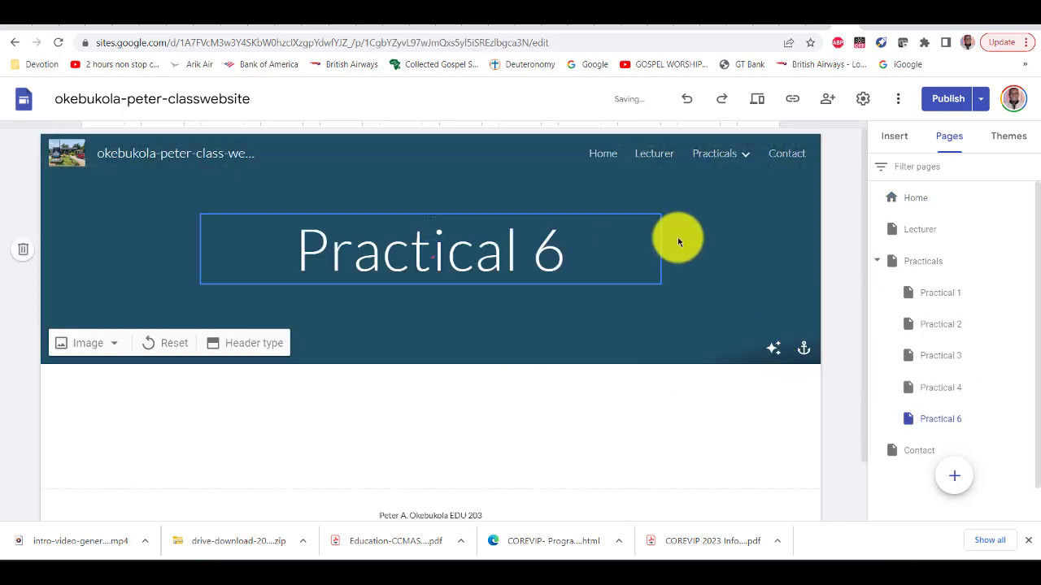
pyautogui.scroll(-1, 367, 427)
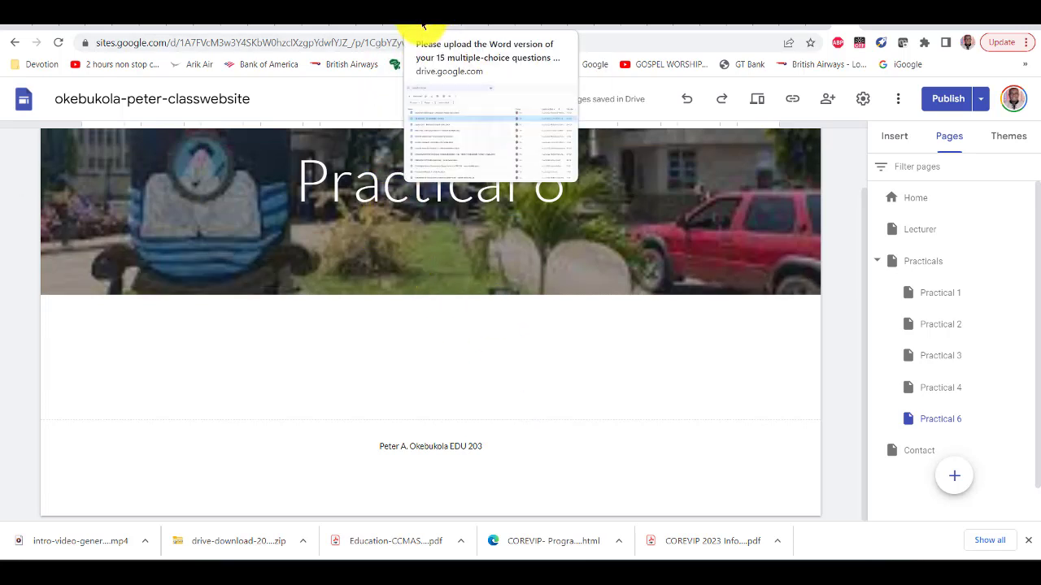
pyautogui.click(452, 24)
pyautogui.click(299, 44)
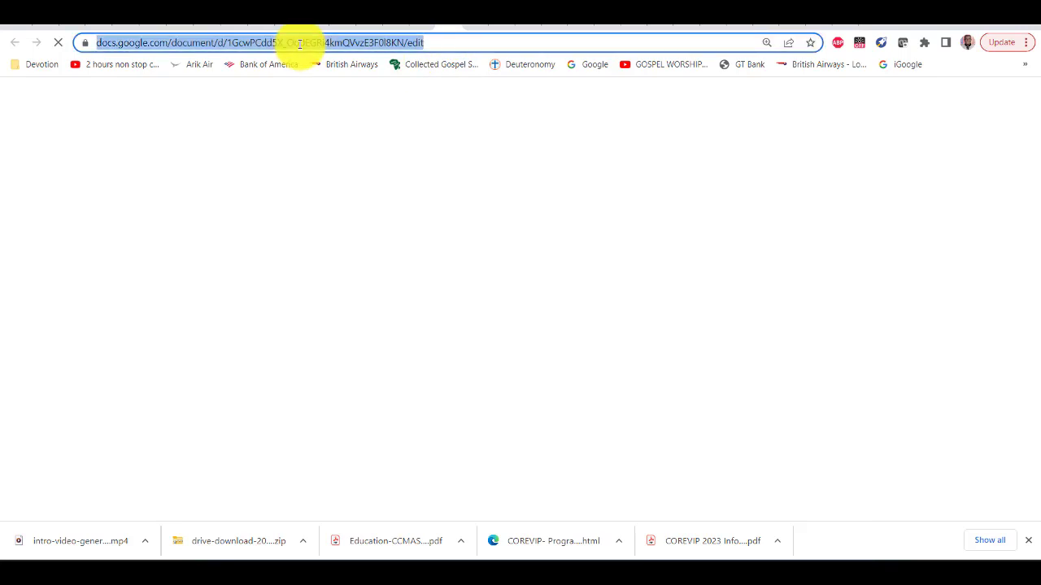
pyautogui.write('s')
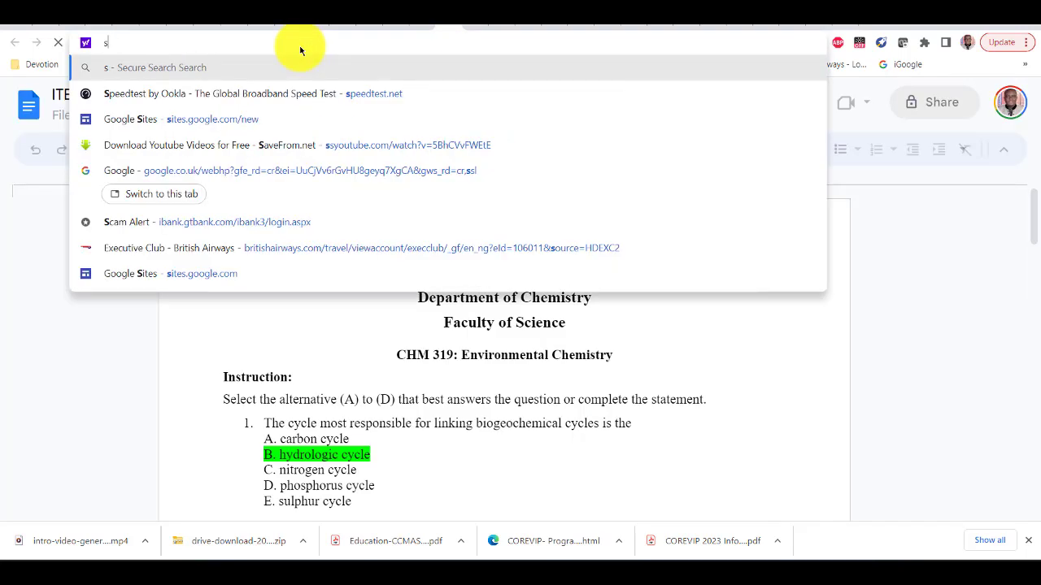
pyautogui.write('ite')
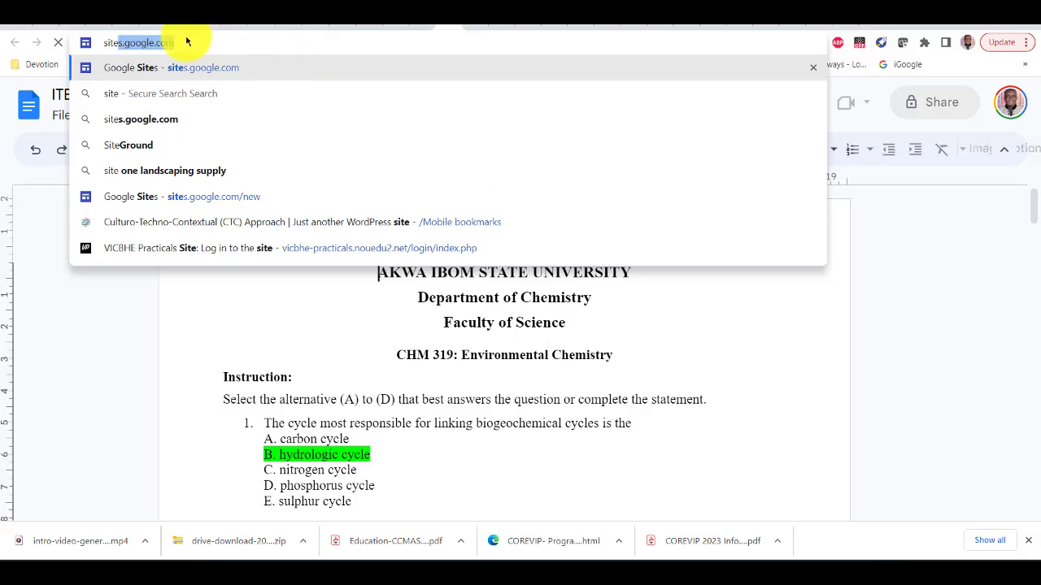
pyautogui.press('Return')
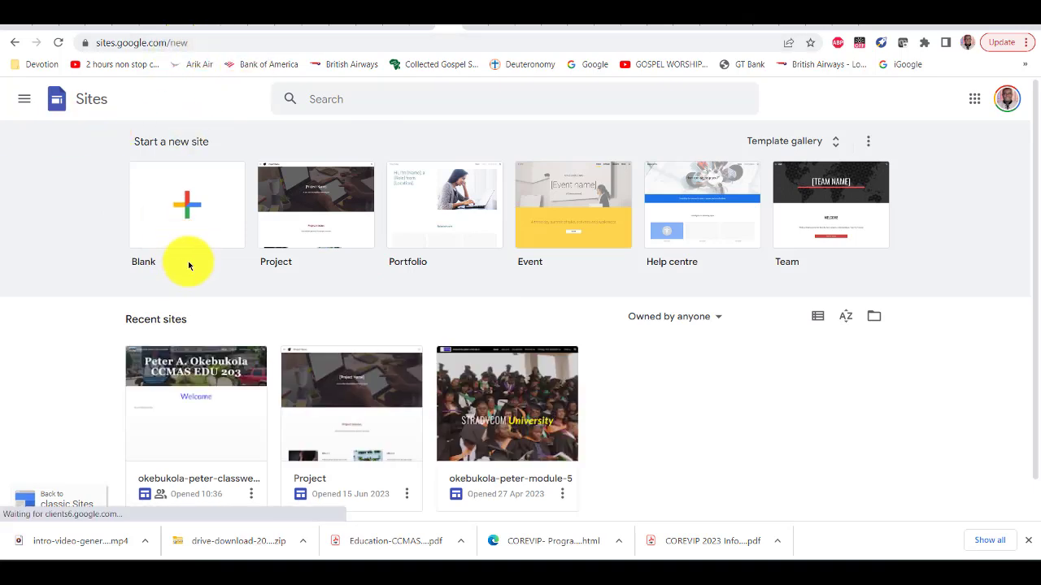
pyautogui.scroll(-1, 171, 259)
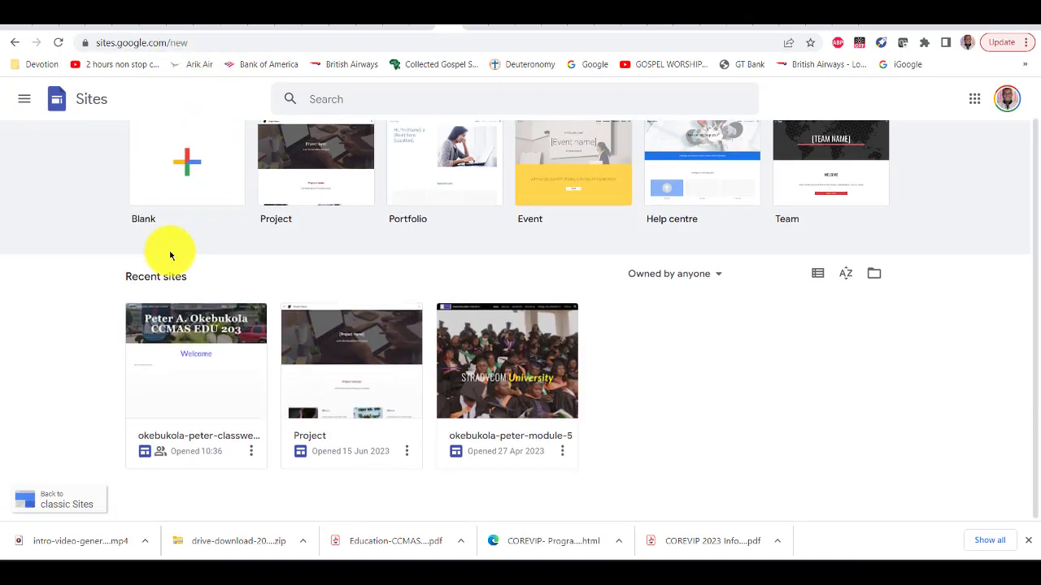
pyautogui.scroll(1, 170, 251)
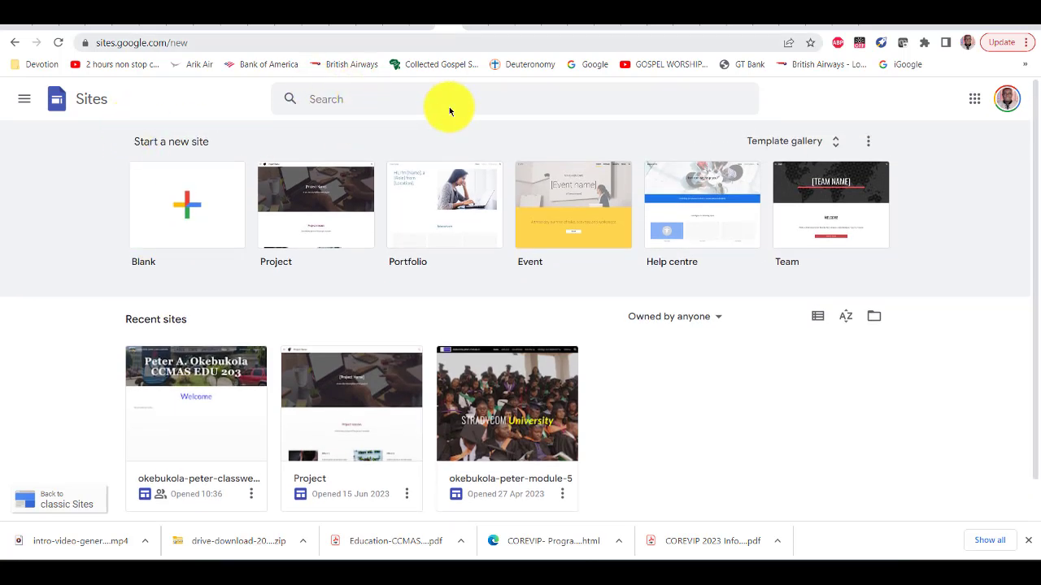
# - Go to Google Drive and upload the QR code image qrcode_vicbhe-practicals.nouedu2.net (1).png from the Downloads folder
pyautogui.click(191, 43)
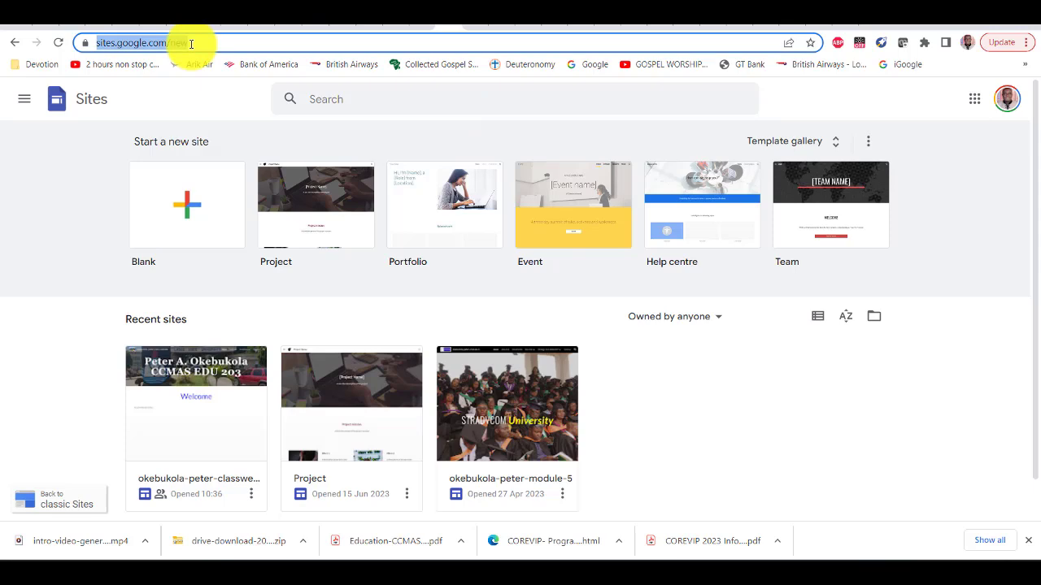
pyautogui.write('drive')
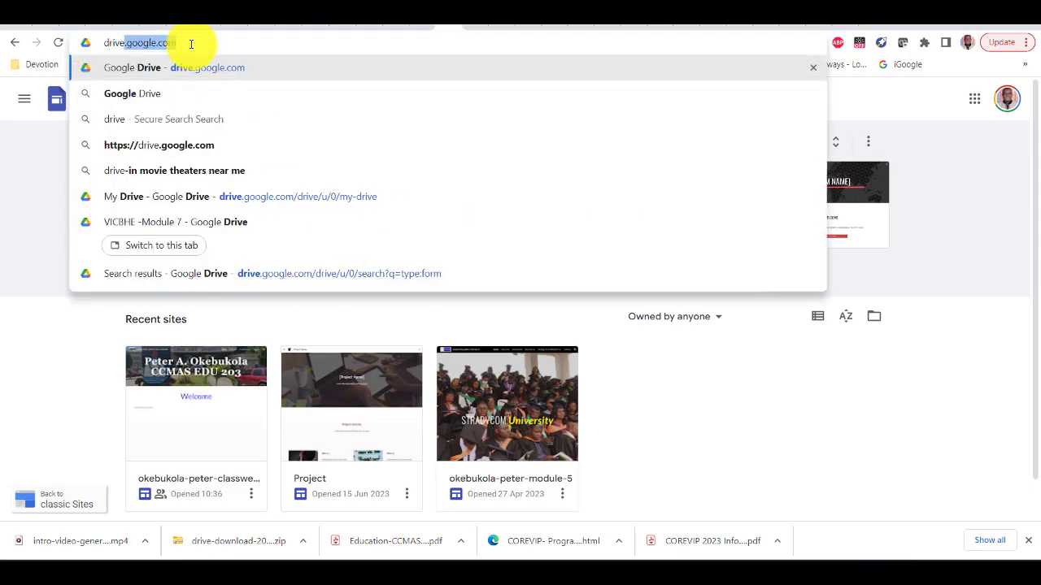
pyautogui.press('Return')
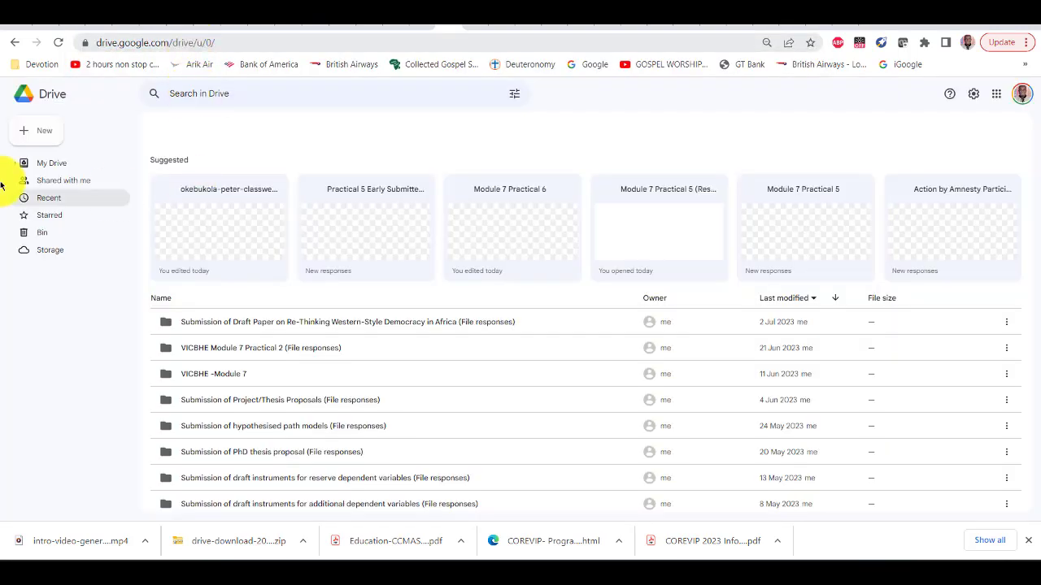
pyautogui.click(37, 135)
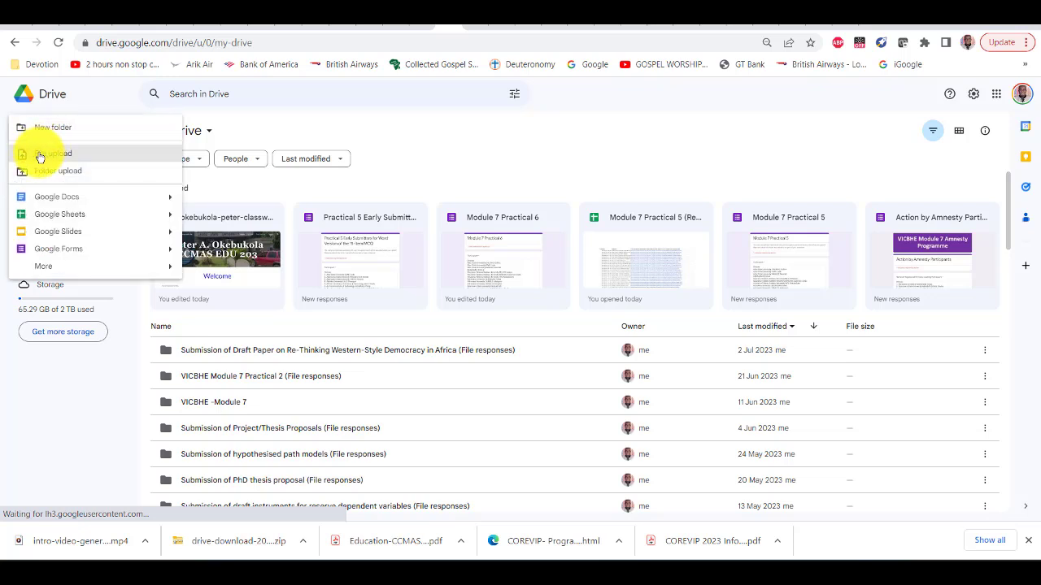
pyautogui.click(42, 156)
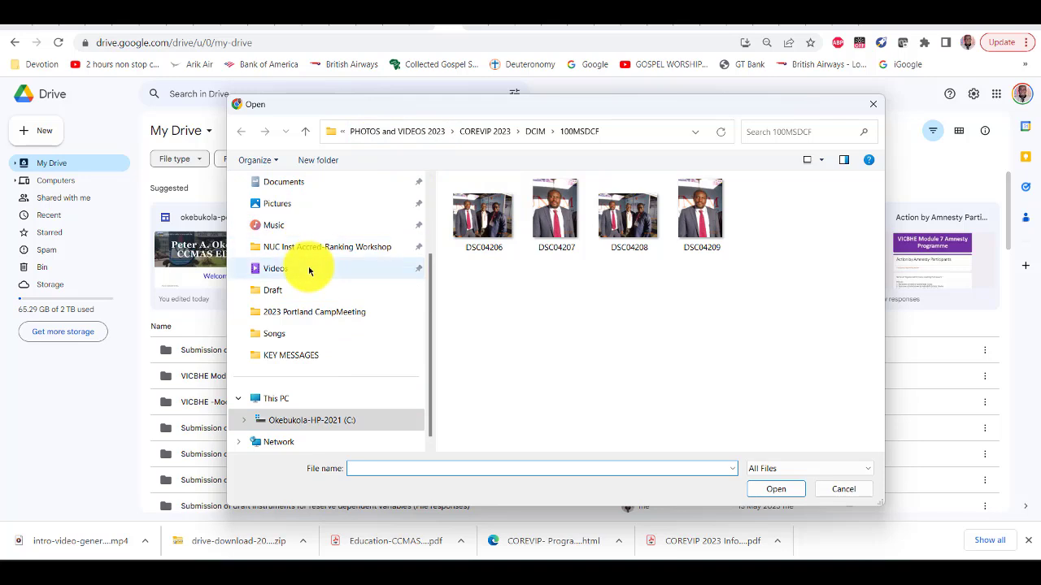
pyautogui.scroll(1, 297, 268)
pyautogui.click(286, 227)
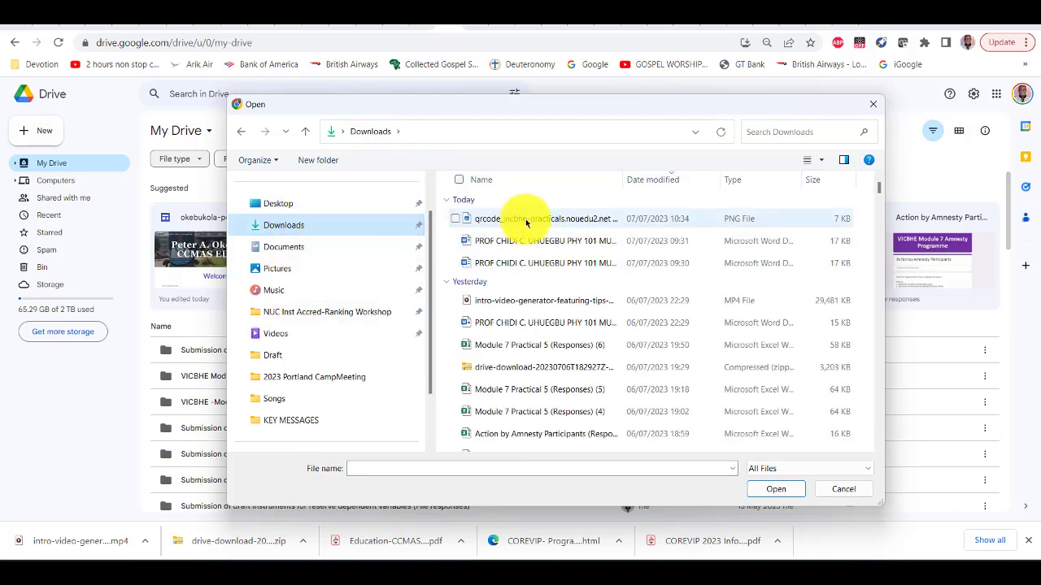
pyautogui.doubleClick(525, 219)
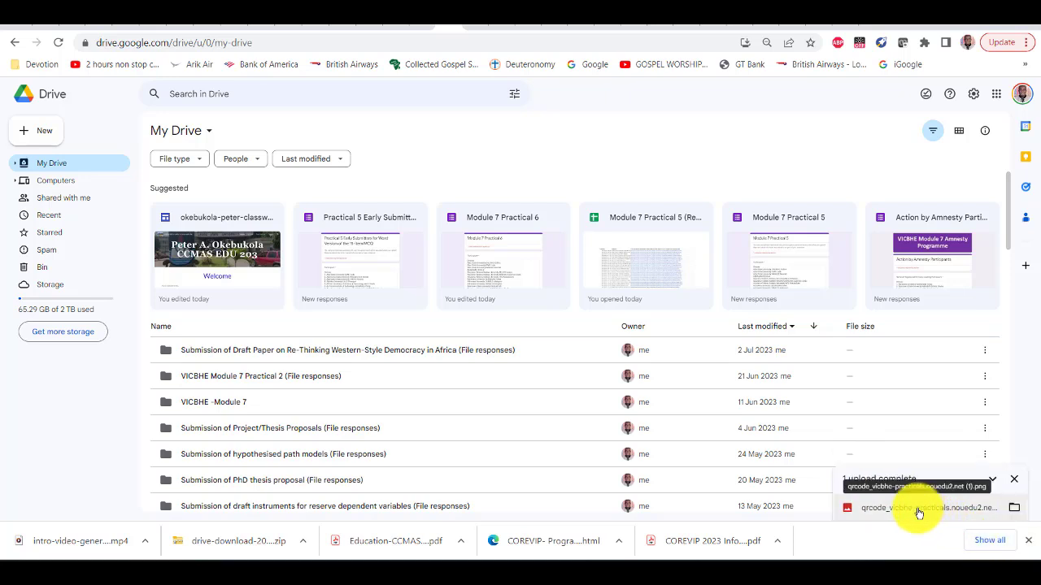
# - Open the uploaded QR code image and set its general access to Anyone with the link as Viewer
pyautogui.click(918, 510)
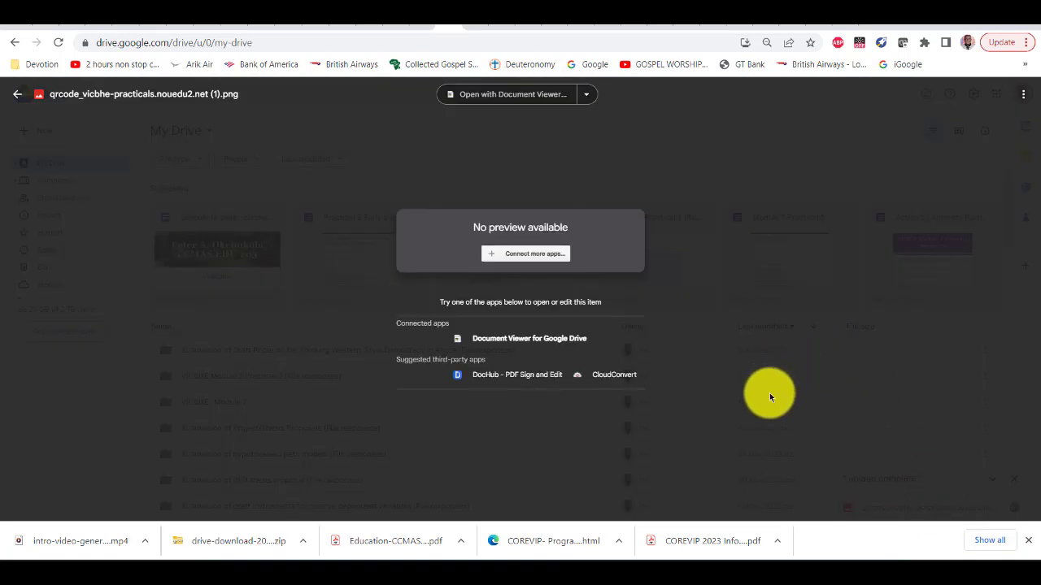
pyautogui.click(1025, 94)
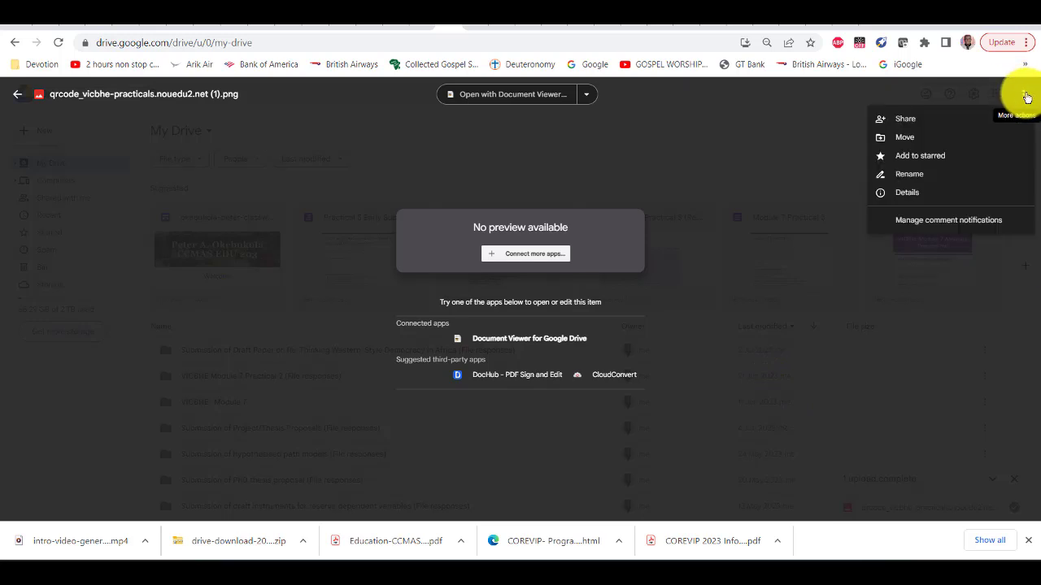
pyautogui.click(917, 122)
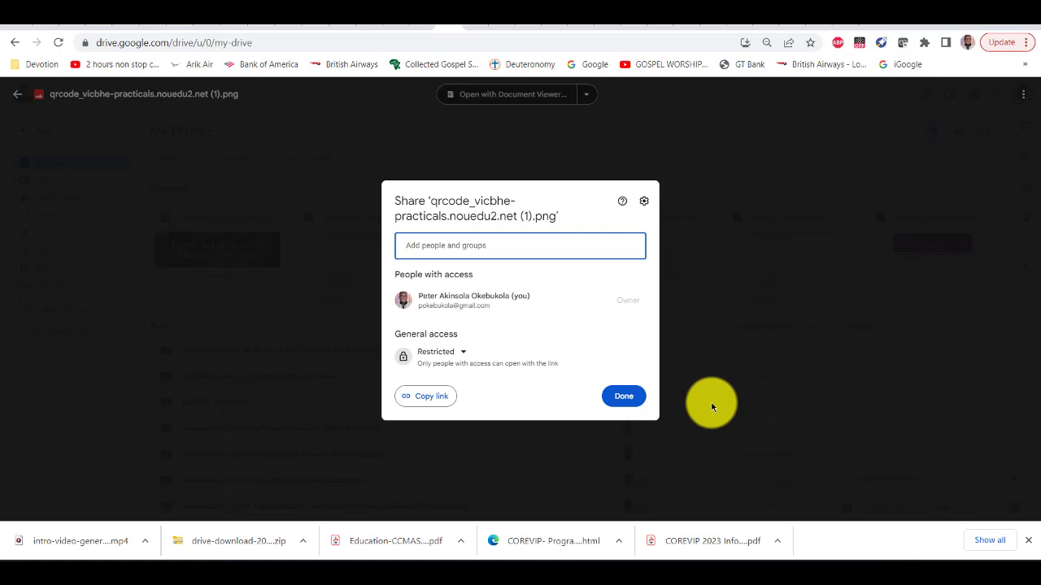
pyautogui.click(460, 355)
pyautogui.click(462, 401)
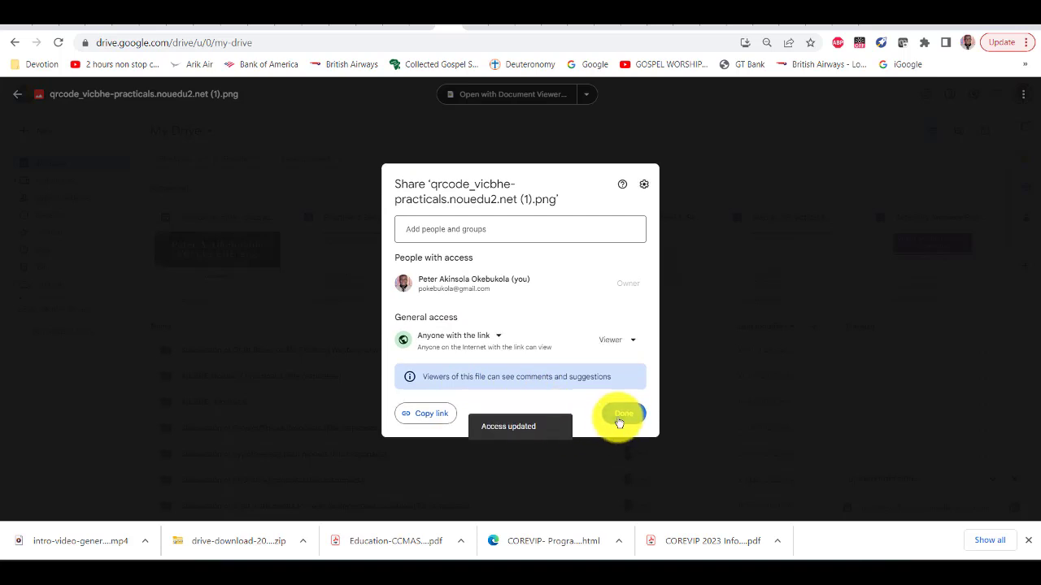
pyautogui.click(622, 415)
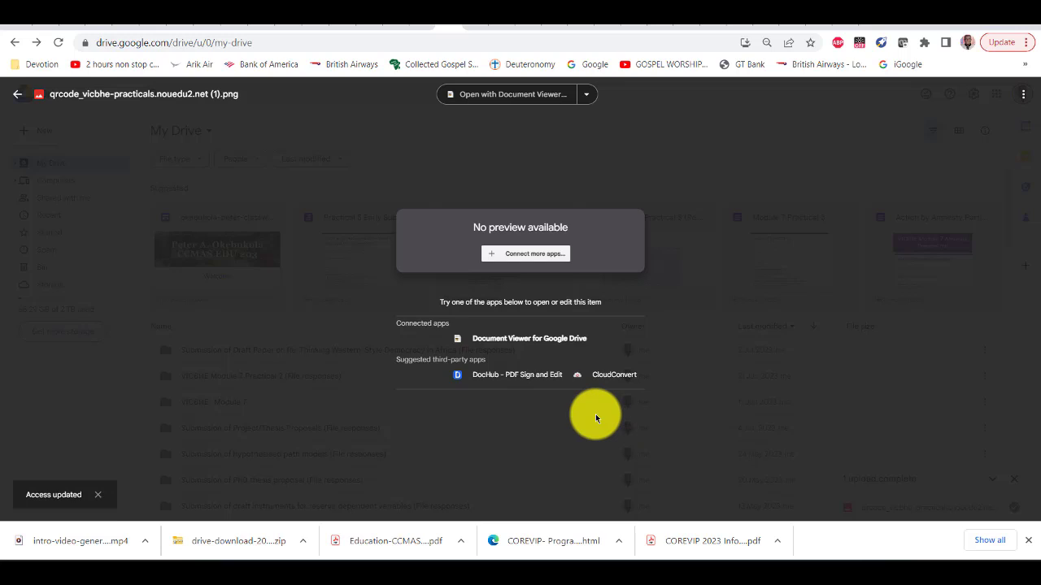
# - Return to sites.google.com, reopen the CCMAS EDU 203 class website and go to its Practical 6 page
pyautogui.click(225, 45)
pyautogui.write('sites.google.com')
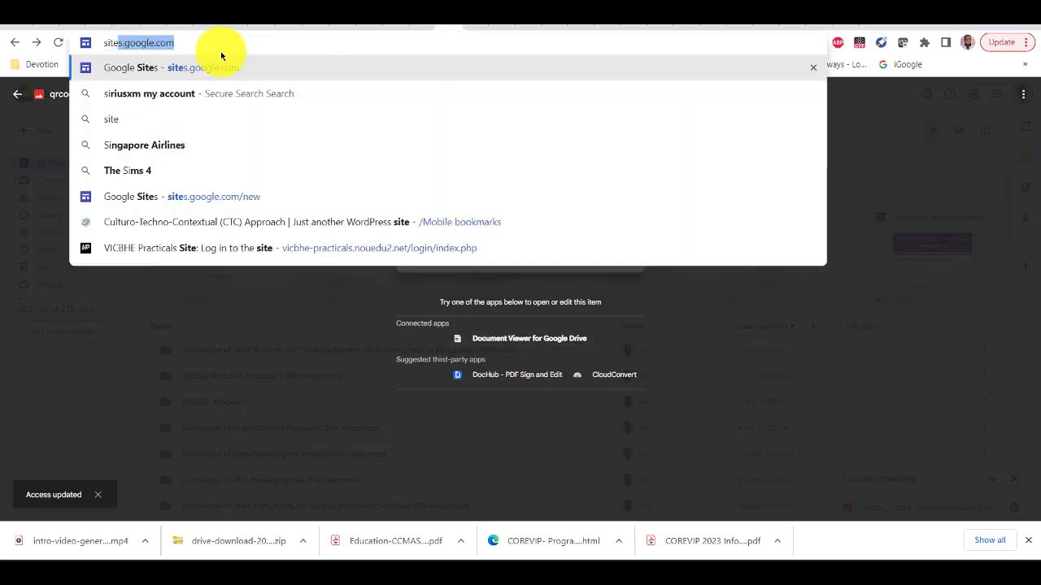
pyautogui.press('Return')
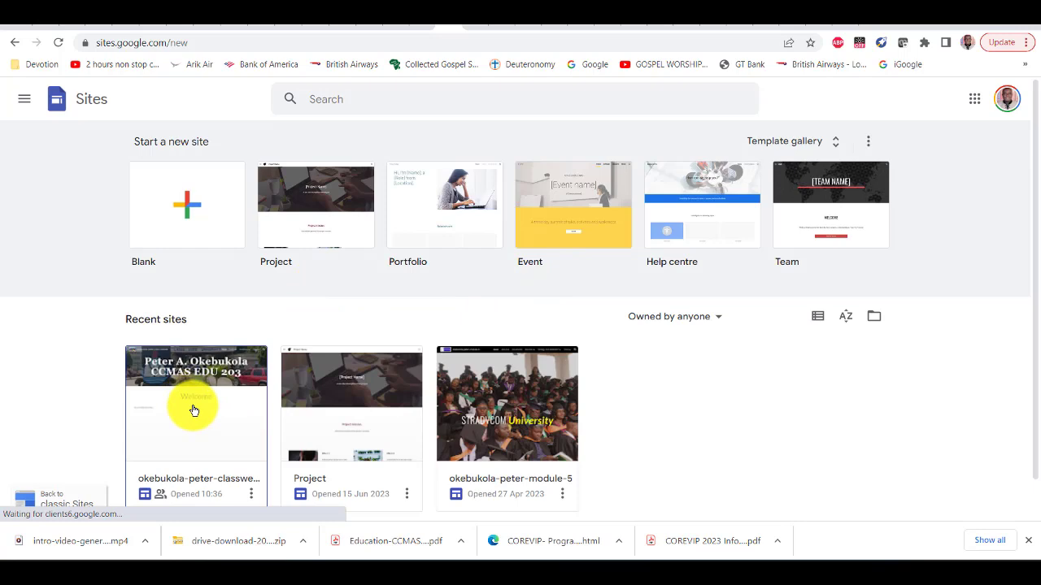
pyautogui.click(146, 418)
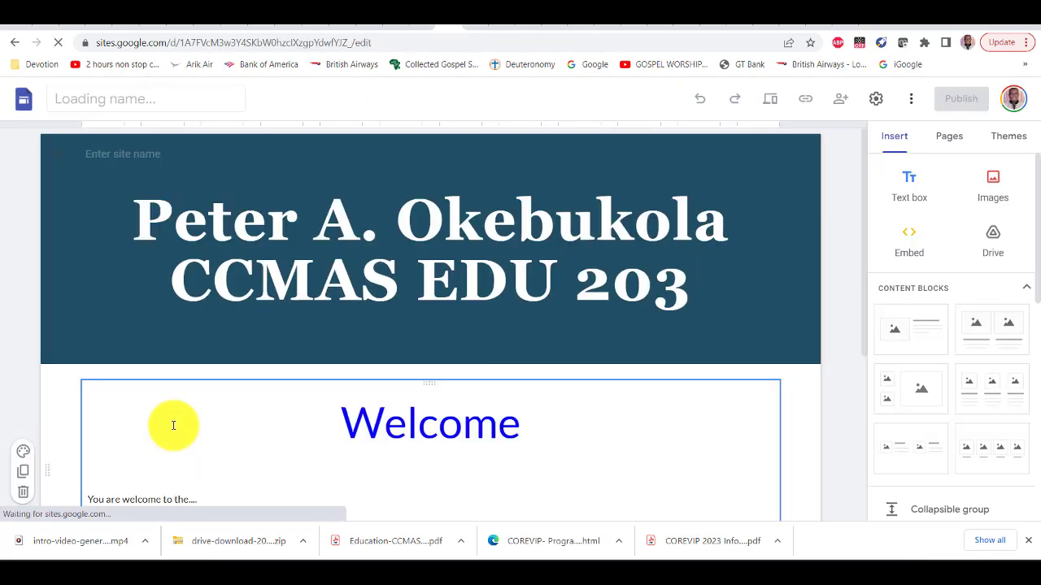
pyautogui.moveTo(743, 174)
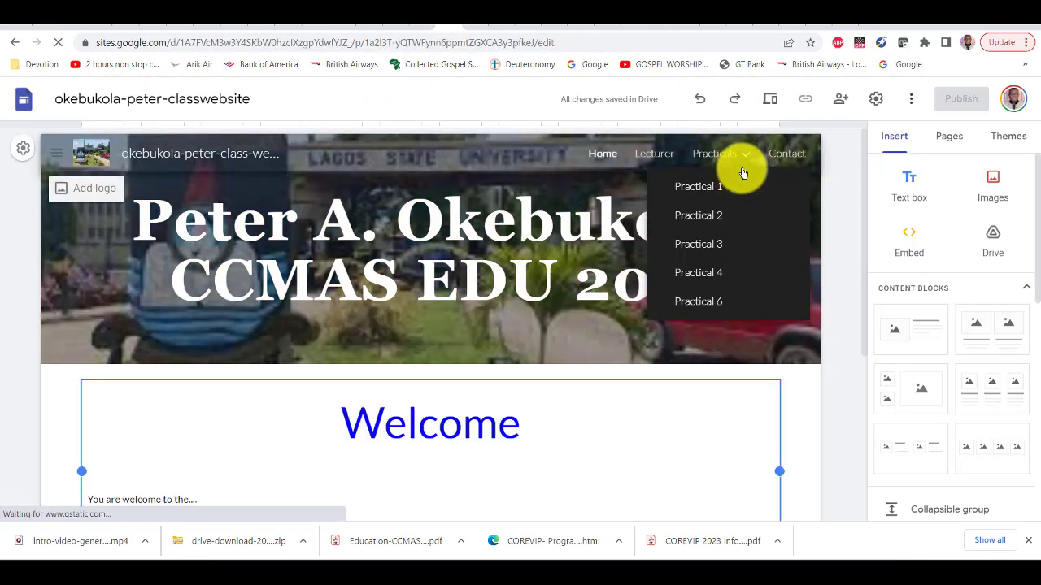
pyautogui.click(698, 302)
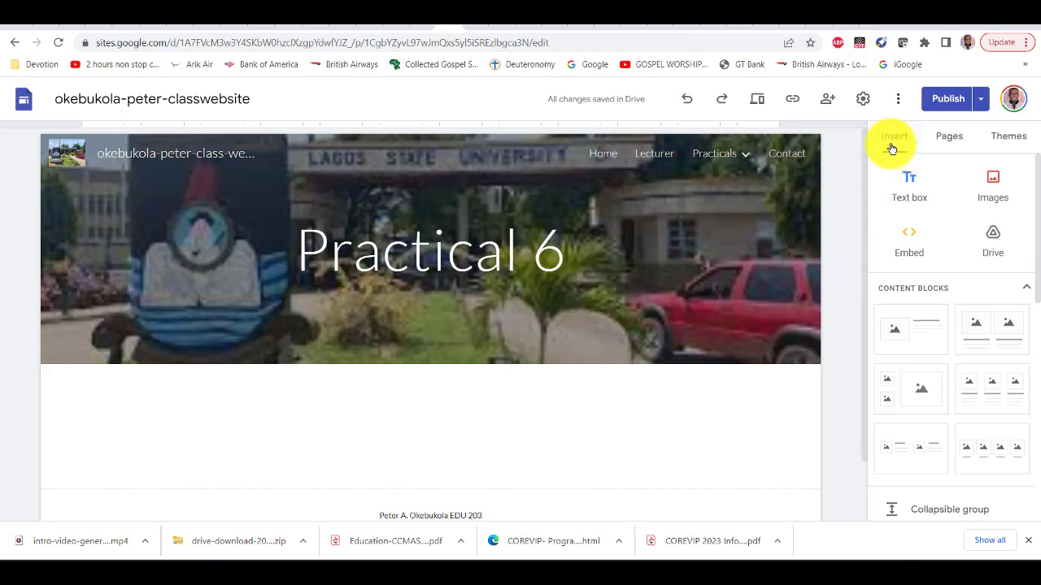
# - Insert the QR code image from the recent Google Drive files on the Practical 6 page, enlarge it and move it towards the centre
pyautogui.click(991, 241)
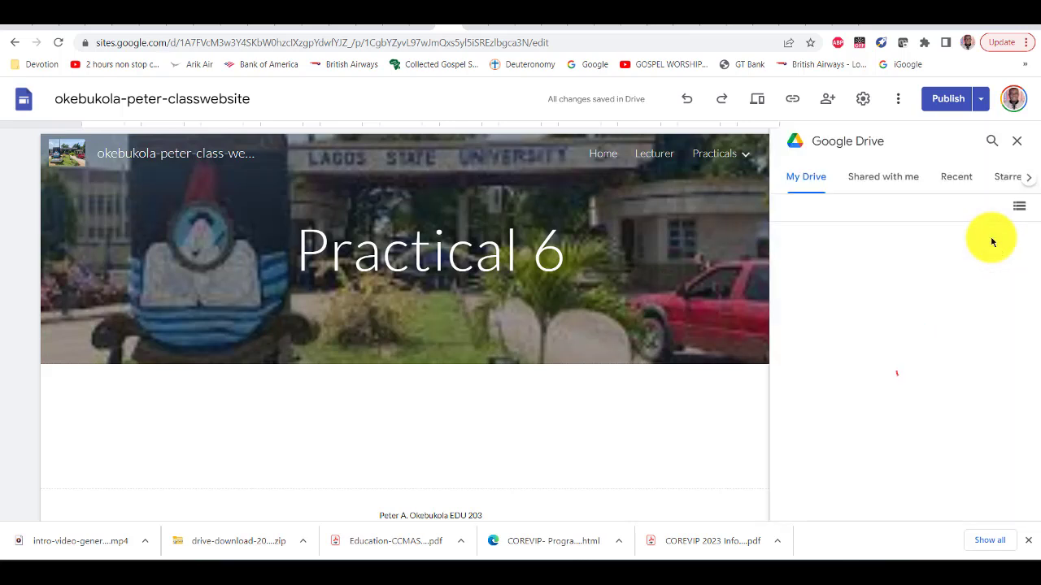
pyautogui.click(950, 179)
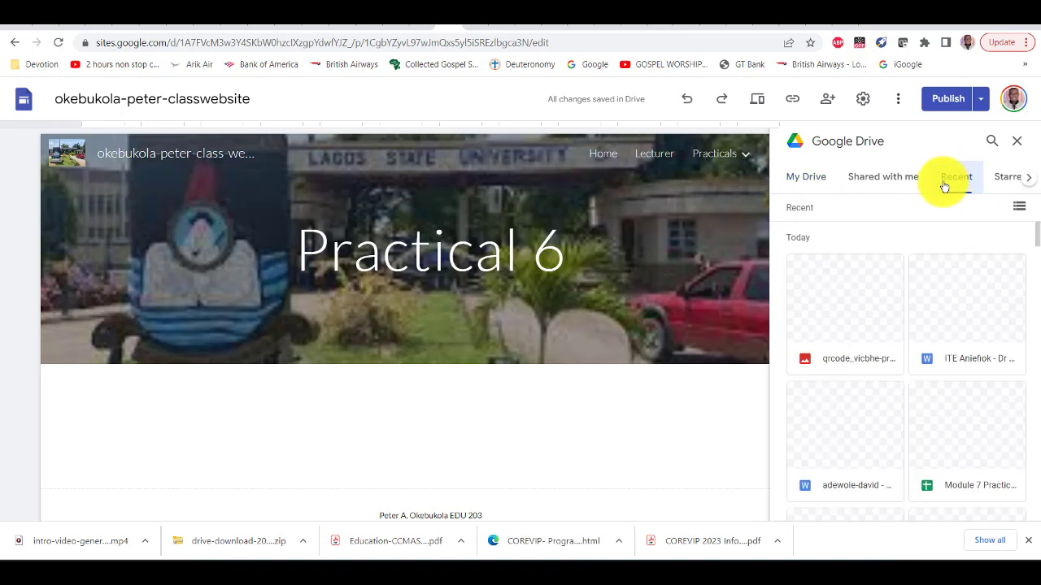
pyautogui.doubleClick(838, 317)
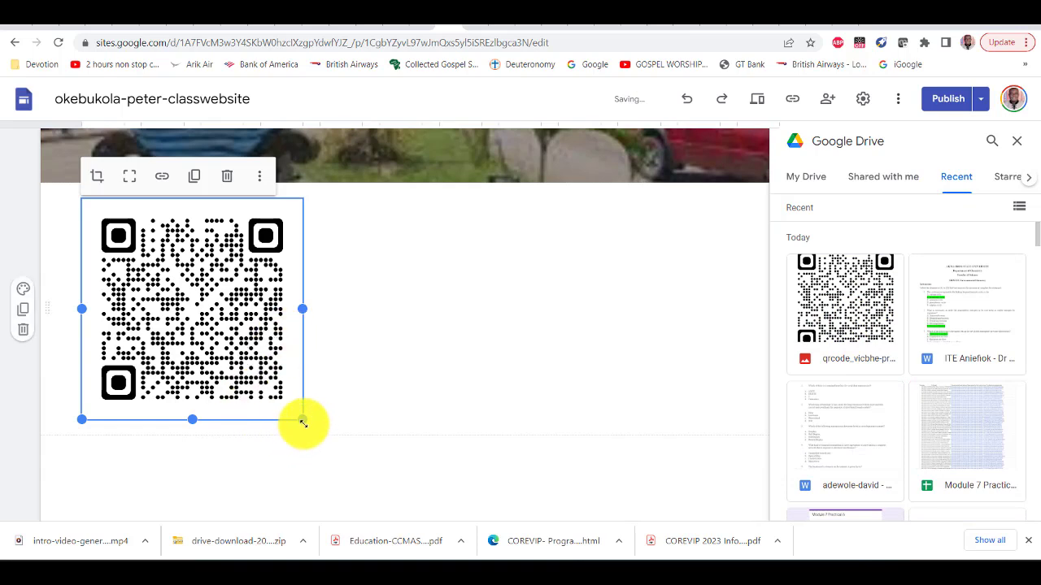
pyautogui.moveTo(303, 421); pyautogui.dragTo(423, 484)
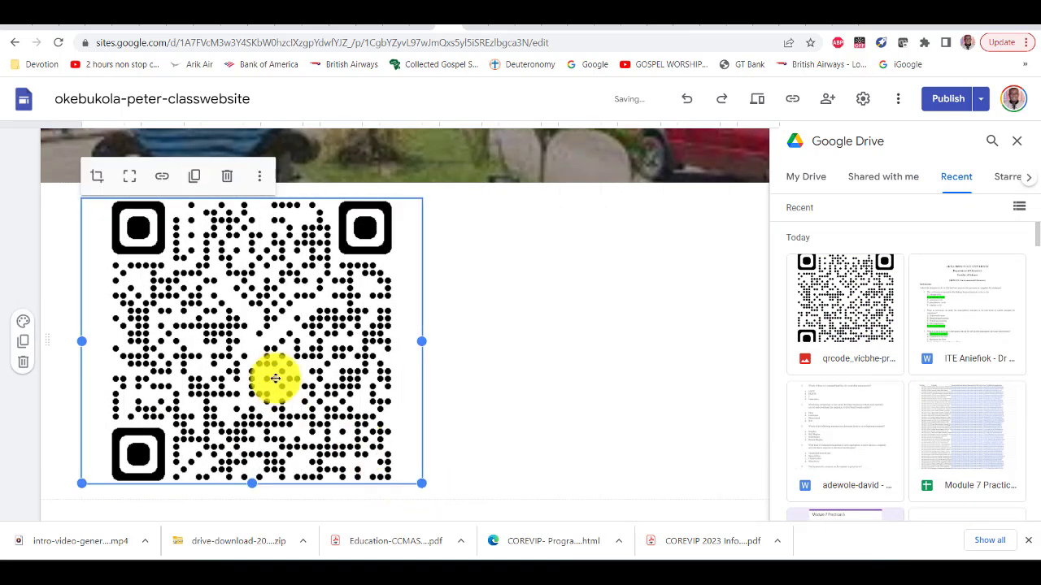
pyautogui.moveTo(255, 355); pyautogui.dragTo(390, 305)
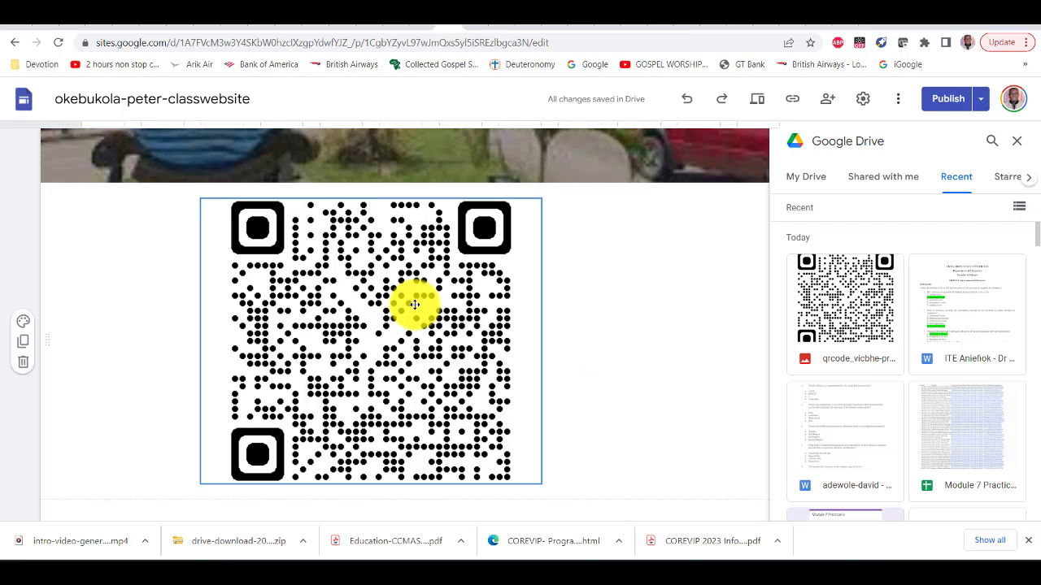
# - Publish the class website with the added Practical 6 page and look over the page
pyautogui.scroll(-3, 630, 321)
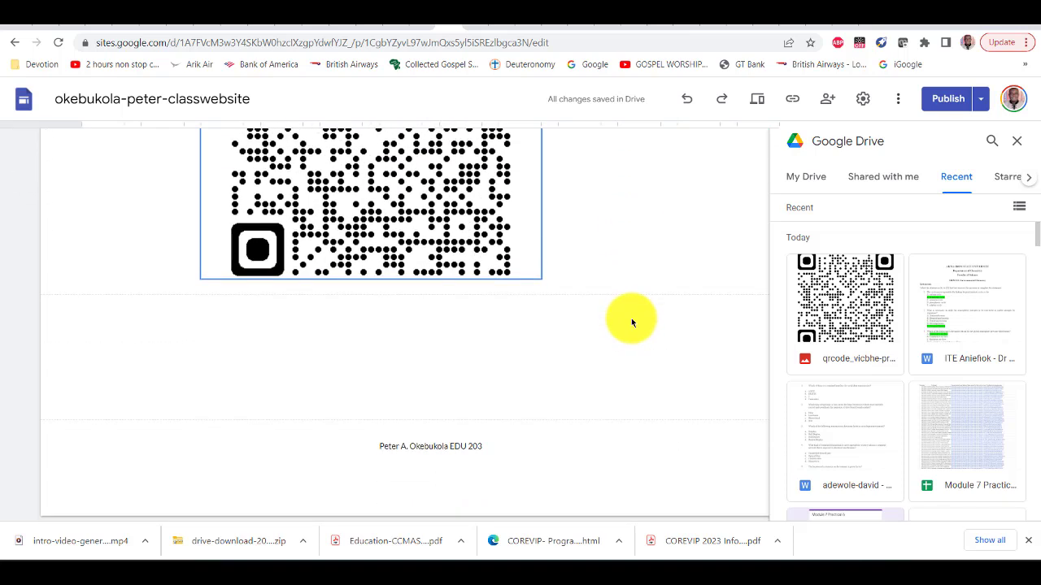
pyautogui.click(949, 101)
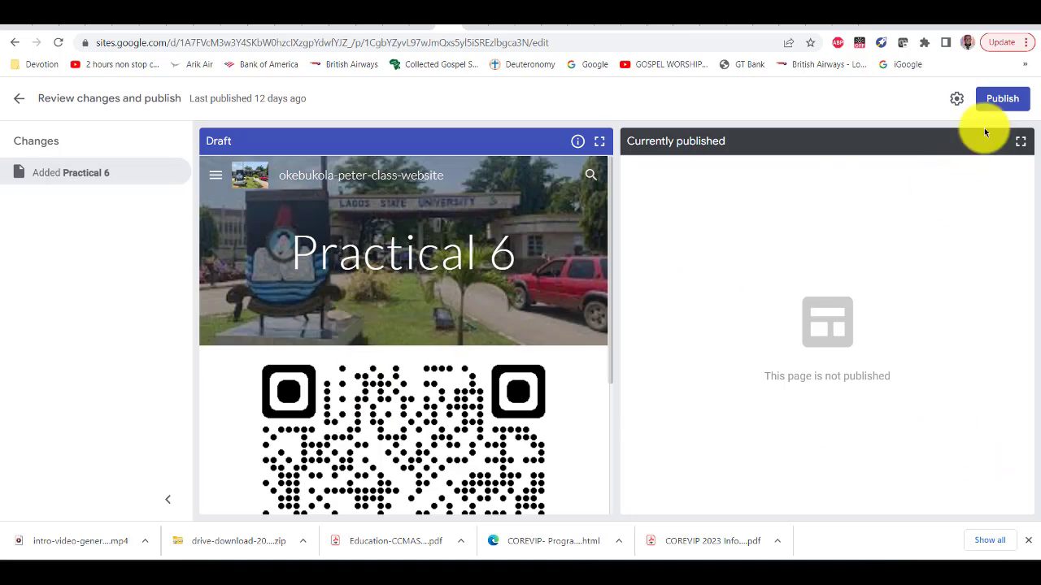
pyautogui.click(994, 101)
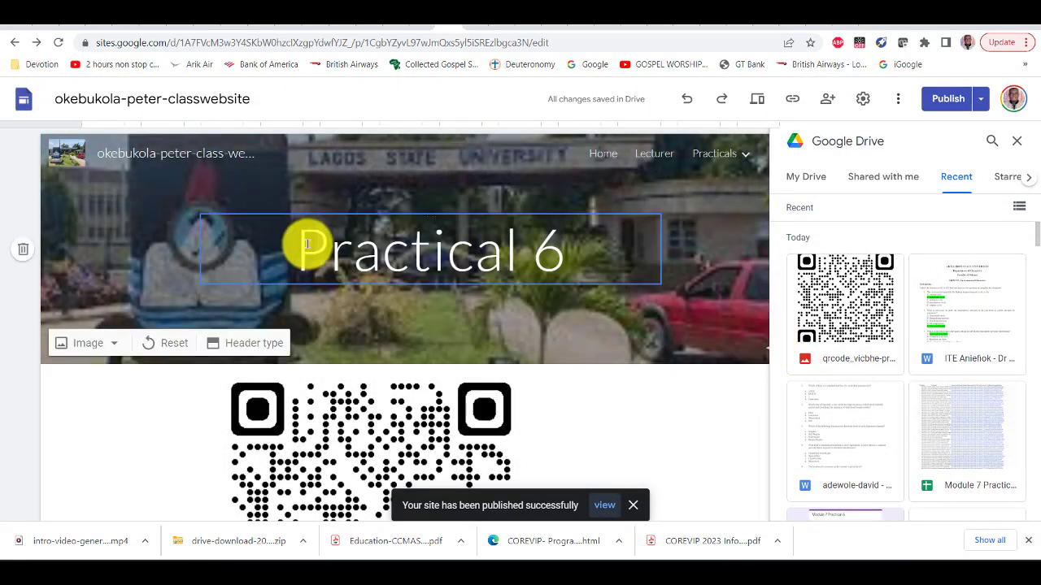
pyautogui.scroll(-5, 358, 249)
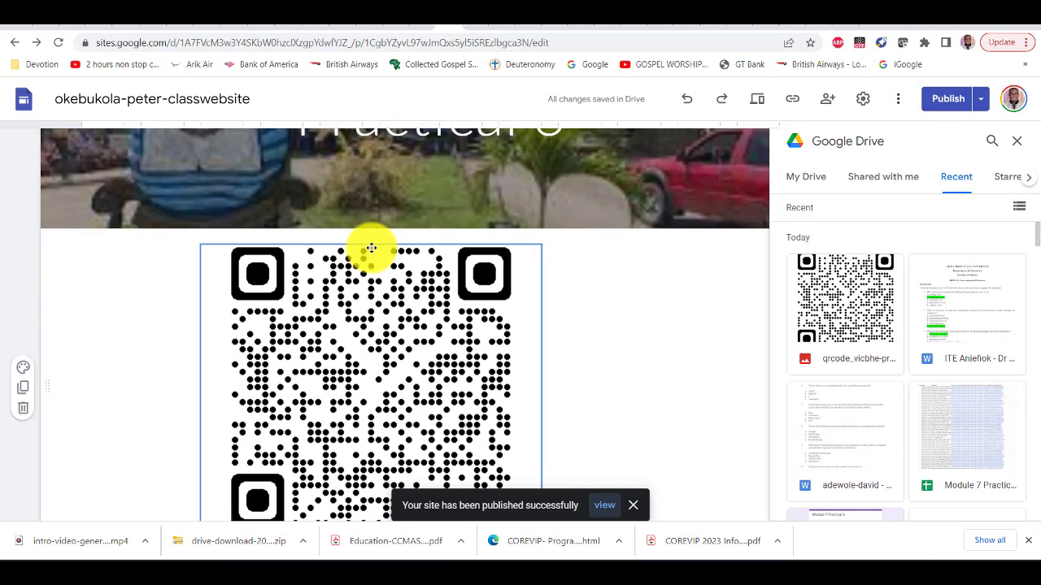
pyautogui.scroll(5, 377, 244)
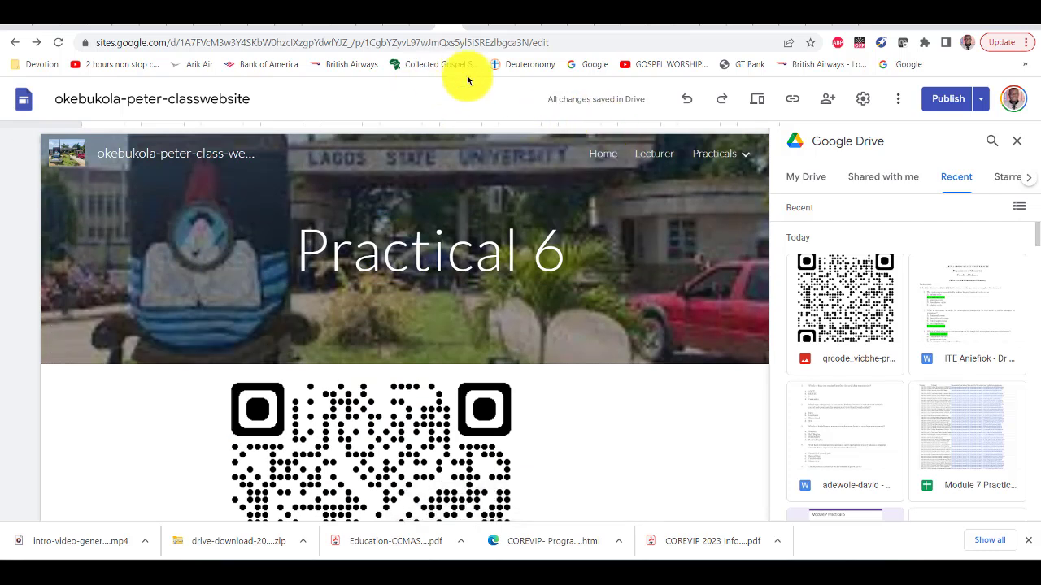
# - Copy the web address of the Practical 6 page
pyautogui.click(466, 43)
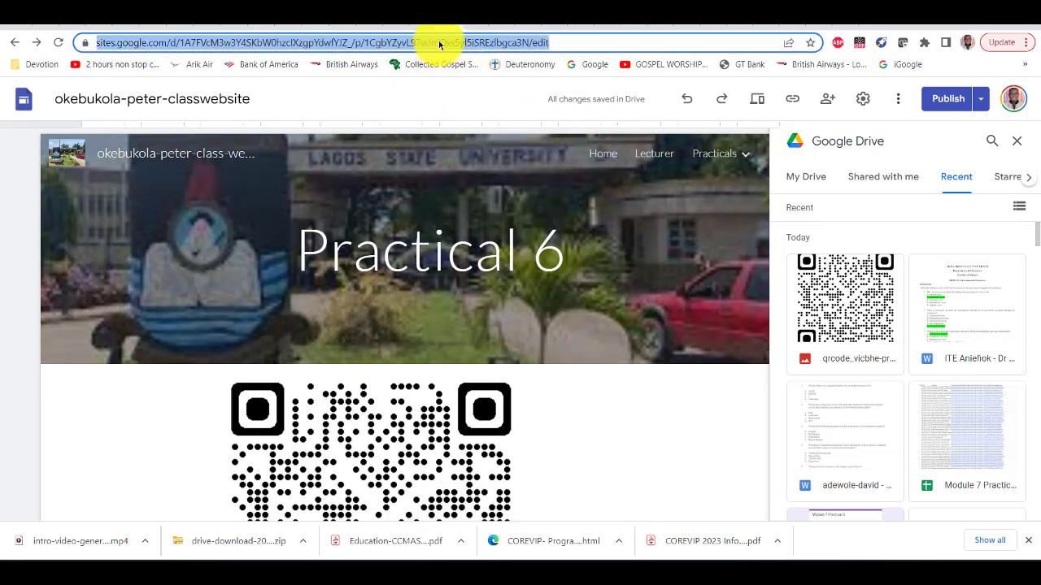
pyautogui.rightClick(387, 44)
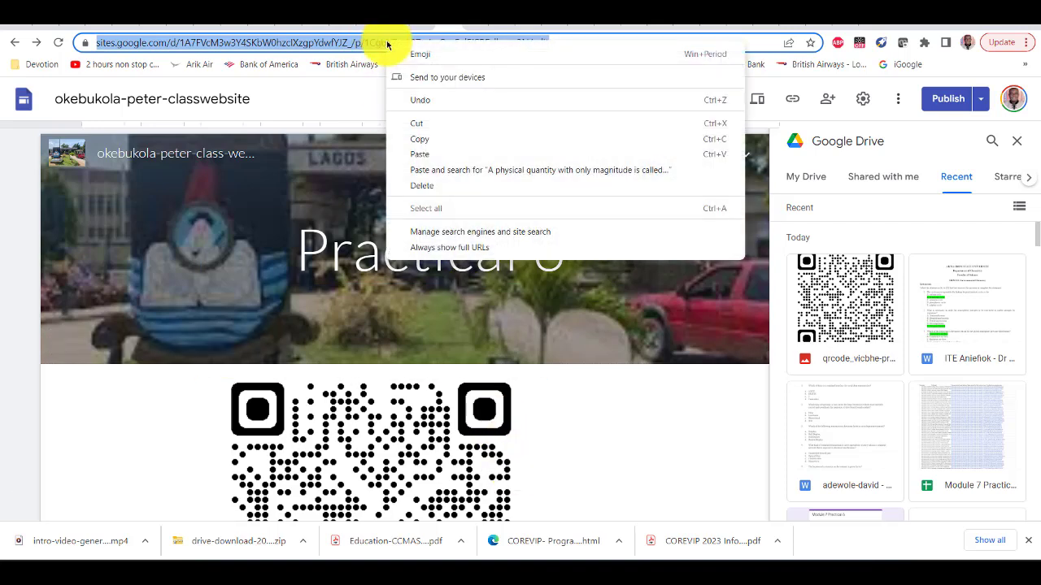
pyautogui.click(423, 140)
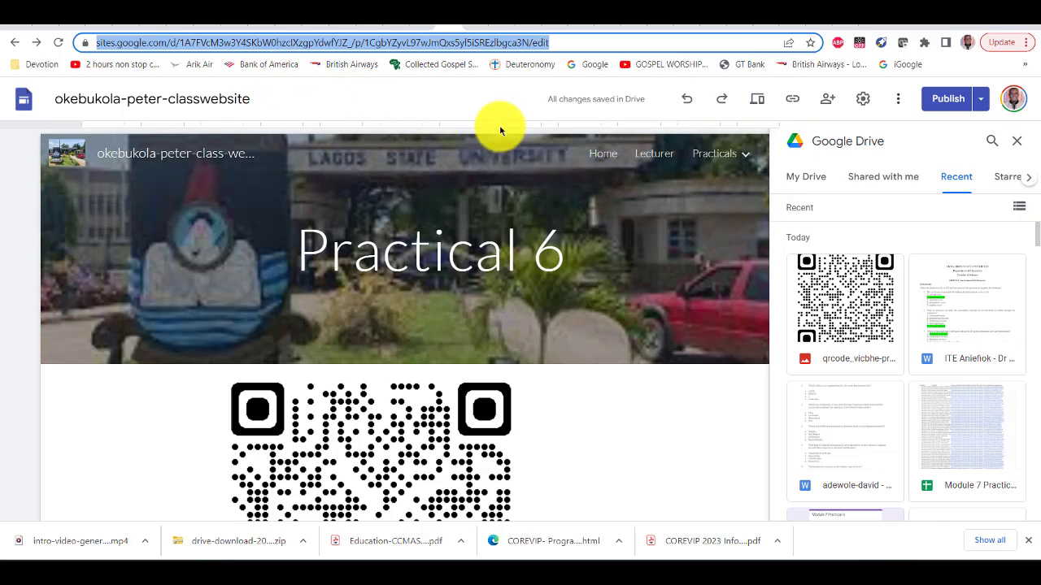
# - Switch to the Module 7 Practical 6 form and choose the third Glorious Vision University entry as the participant
pyautogui.hotkey('ctrl', 'shift', 'Tab')
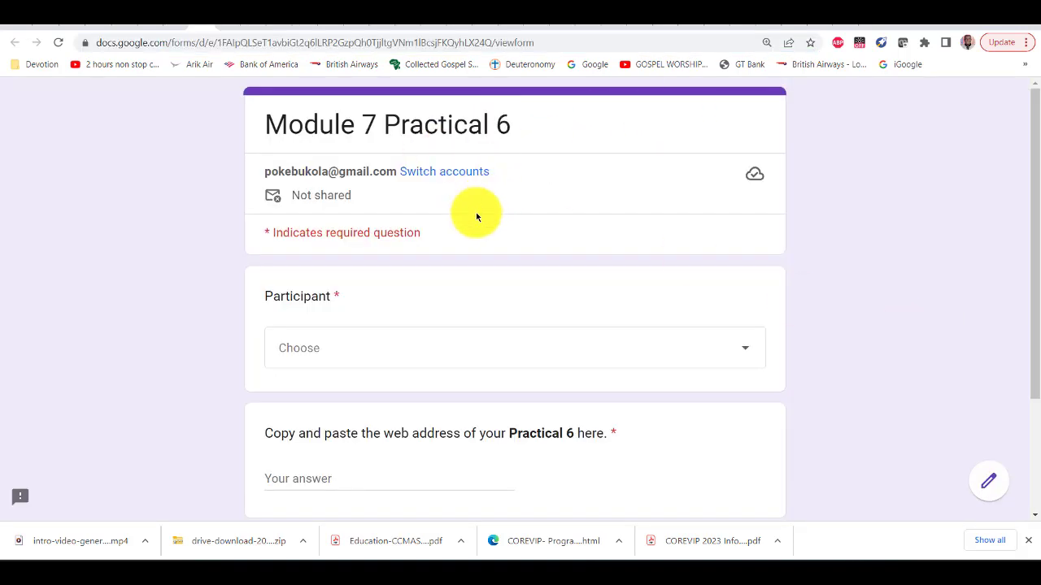
pyautogui.scroll(-1, 418, 303)
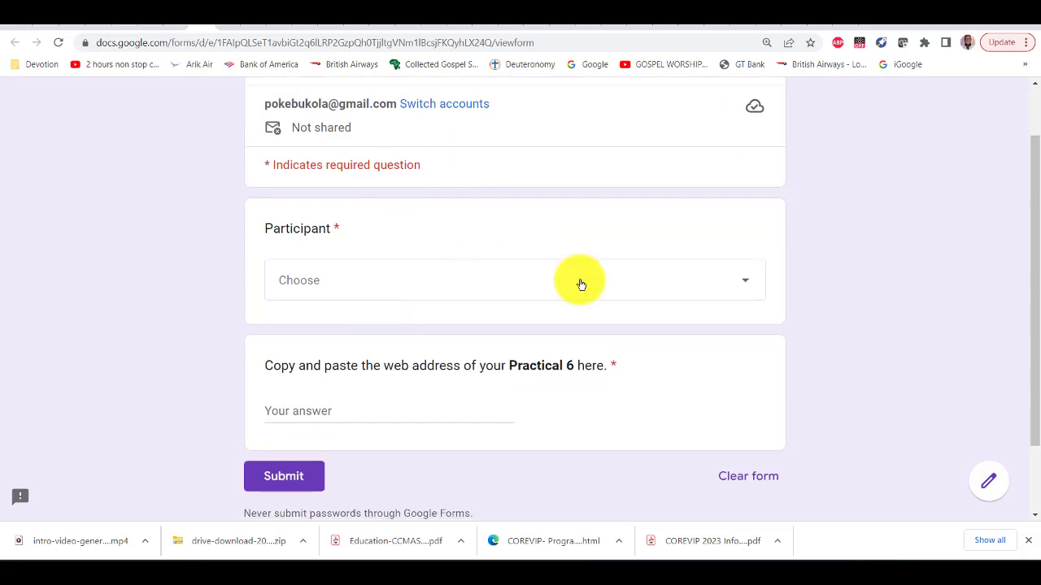
pyautogui.click(746, 288)
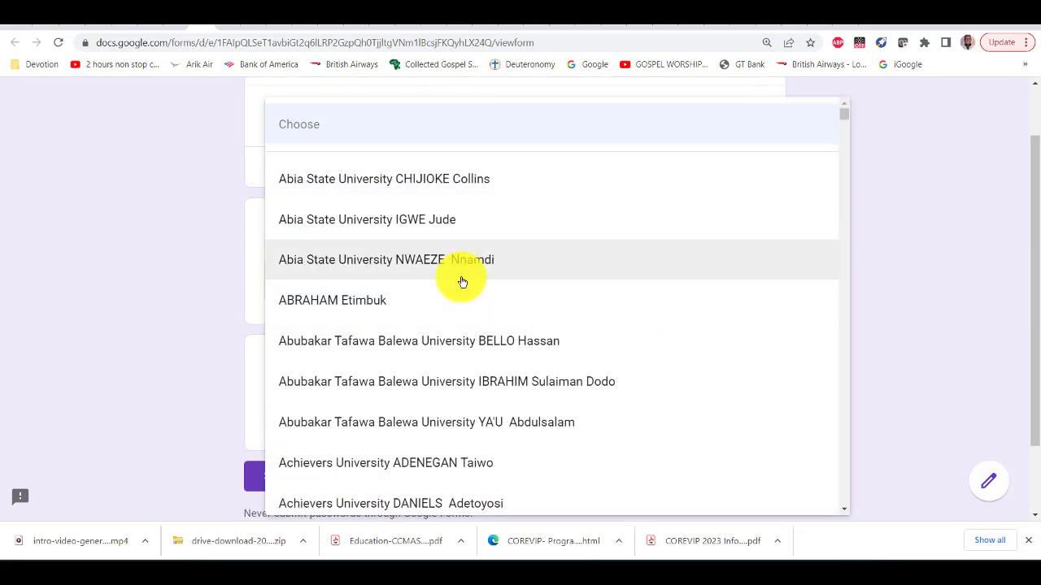
pyautogui.scroll(-15, 462, 278)
pyautogui.scroll(-20, 468, 280)
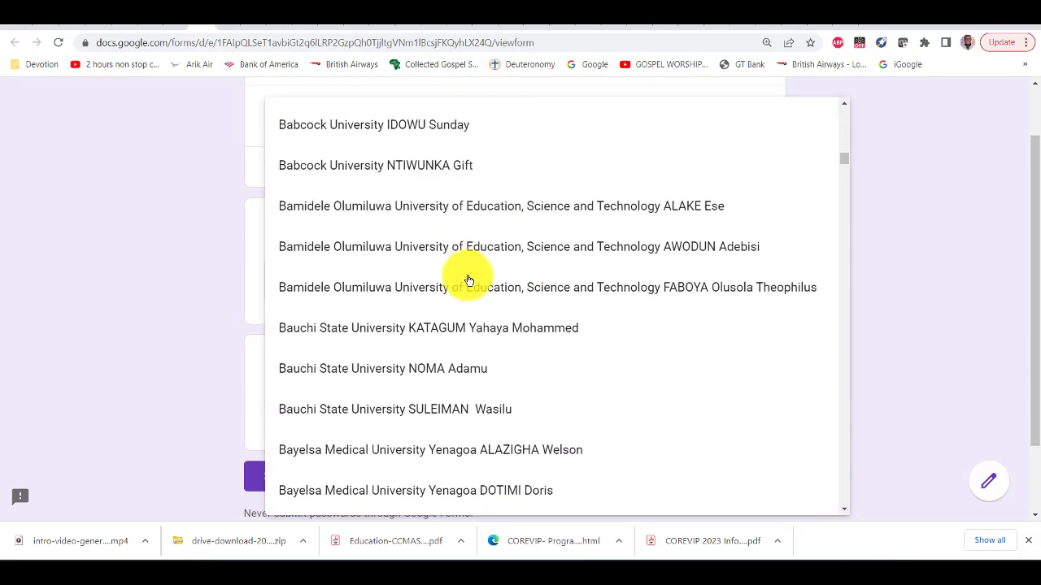
pyautogui.scroll(-20, 461, 278)
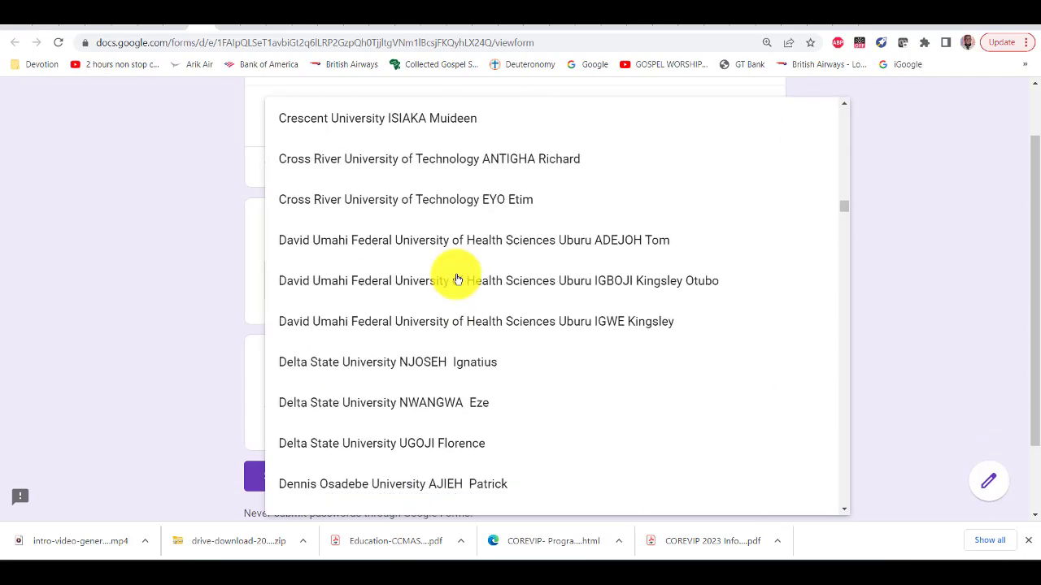
pyautogui.scroll(-20, 515, 324)
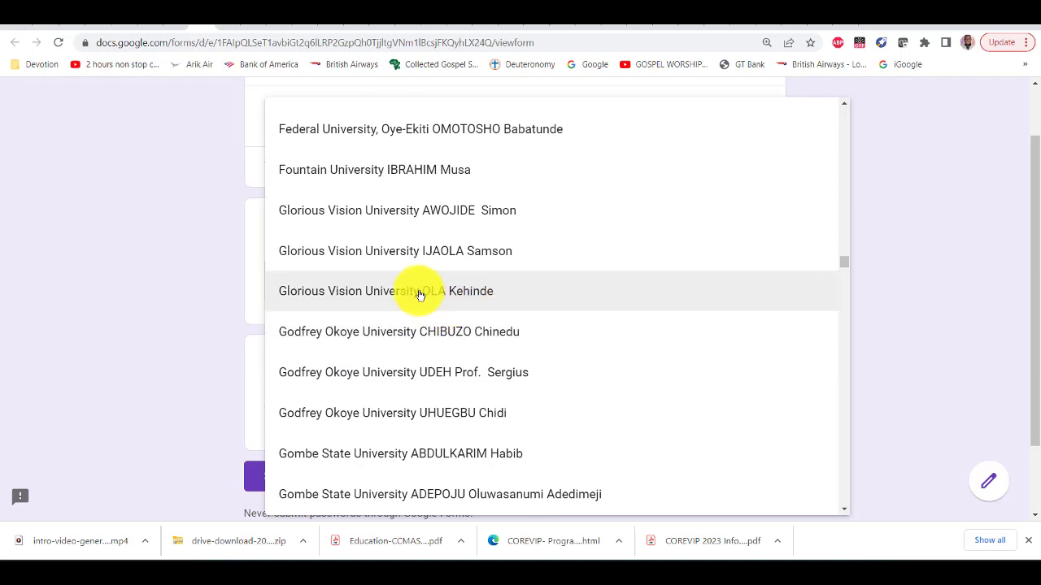
pyautogui.click(420, 294)
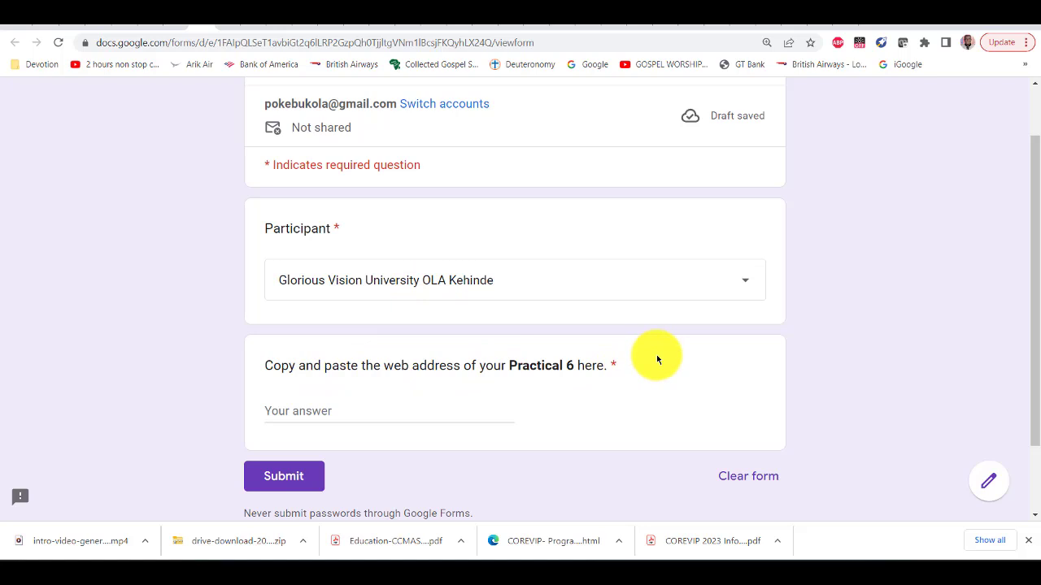
# - Paste the copied page address as the Practical 6 web address answer and open the form in its editor
pyautogui.rightClick(293, 411)
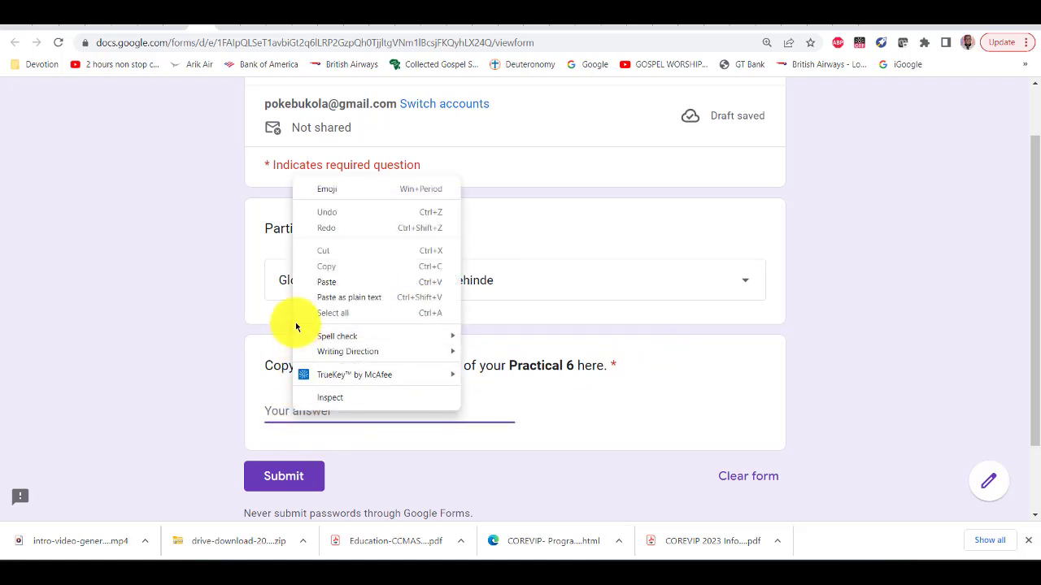
pyautogui.click(315, 289)
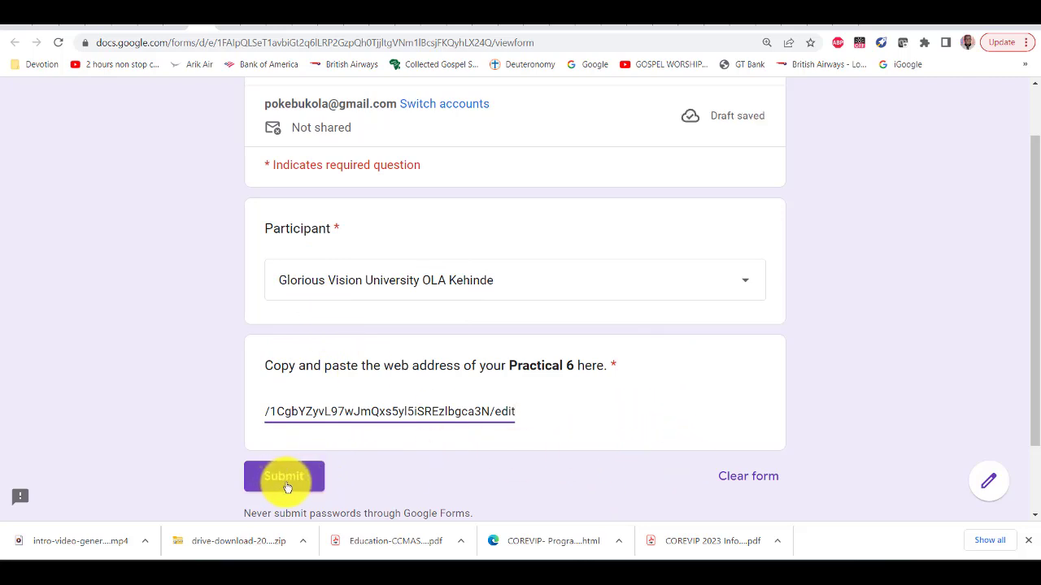
pyautogui.click(989, 483)
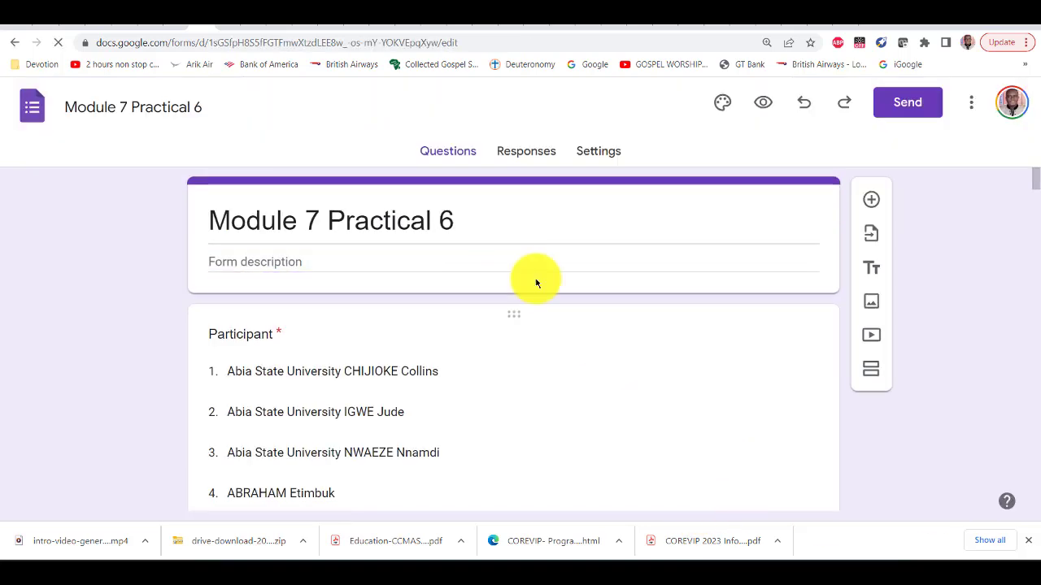